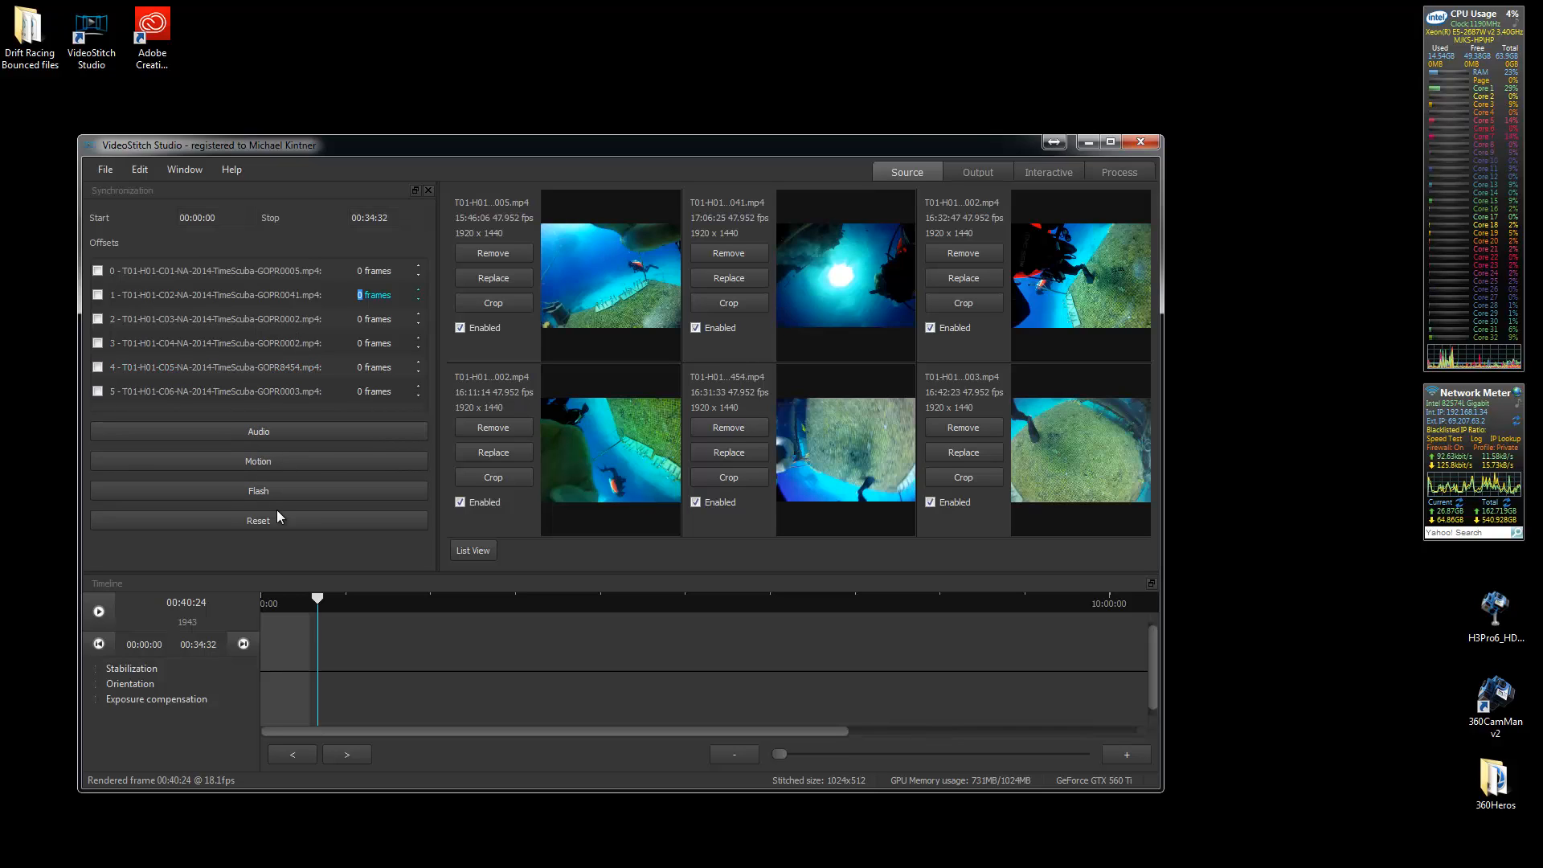
Play the six underwater clips together and stop at 00:45:22
left_click(100, 614)
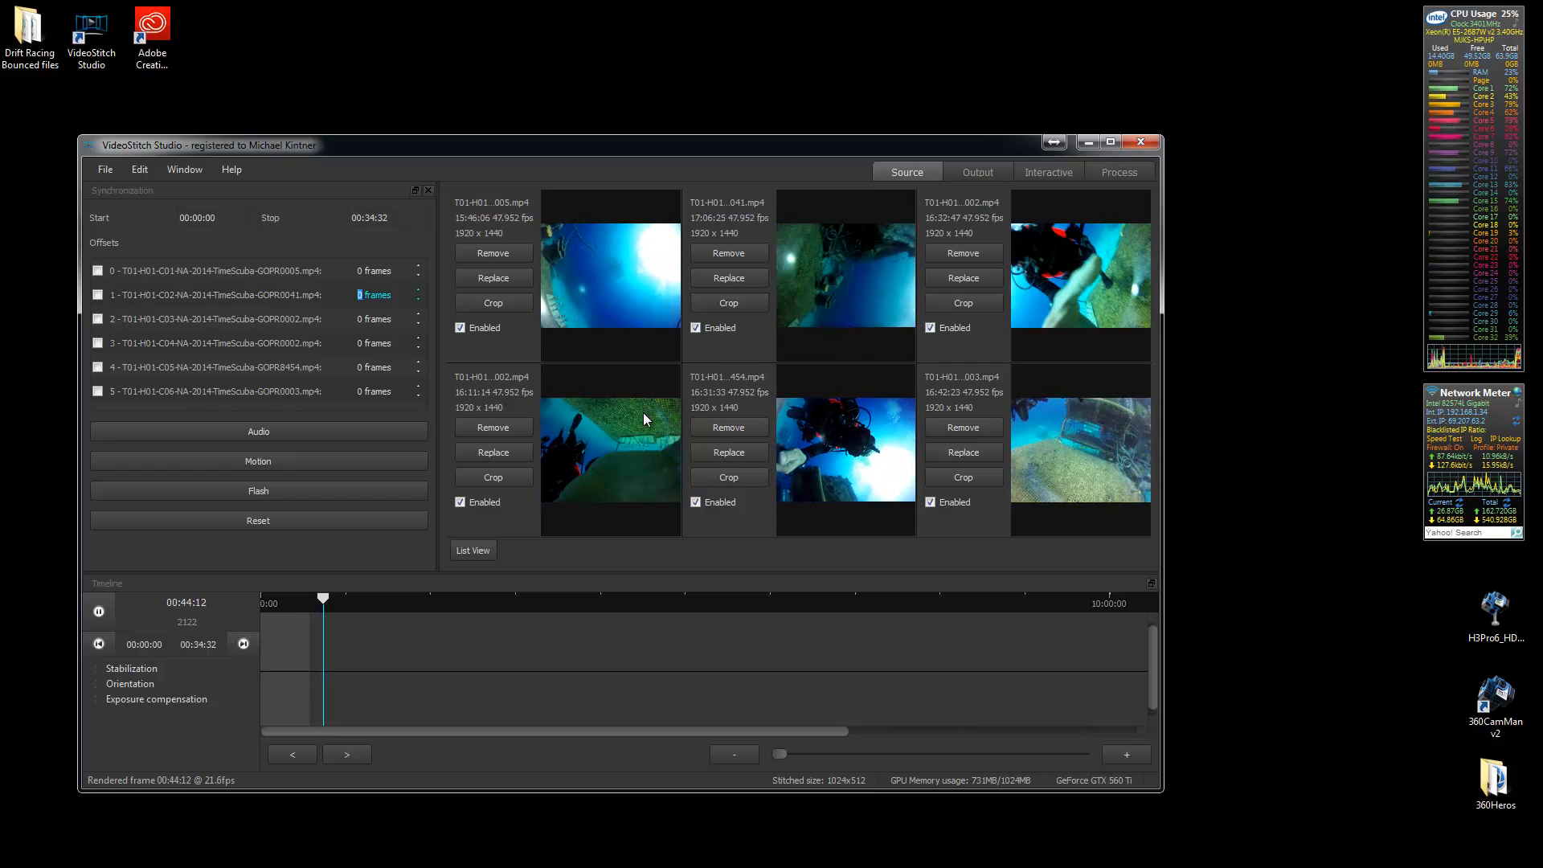
left_click(98, 612)
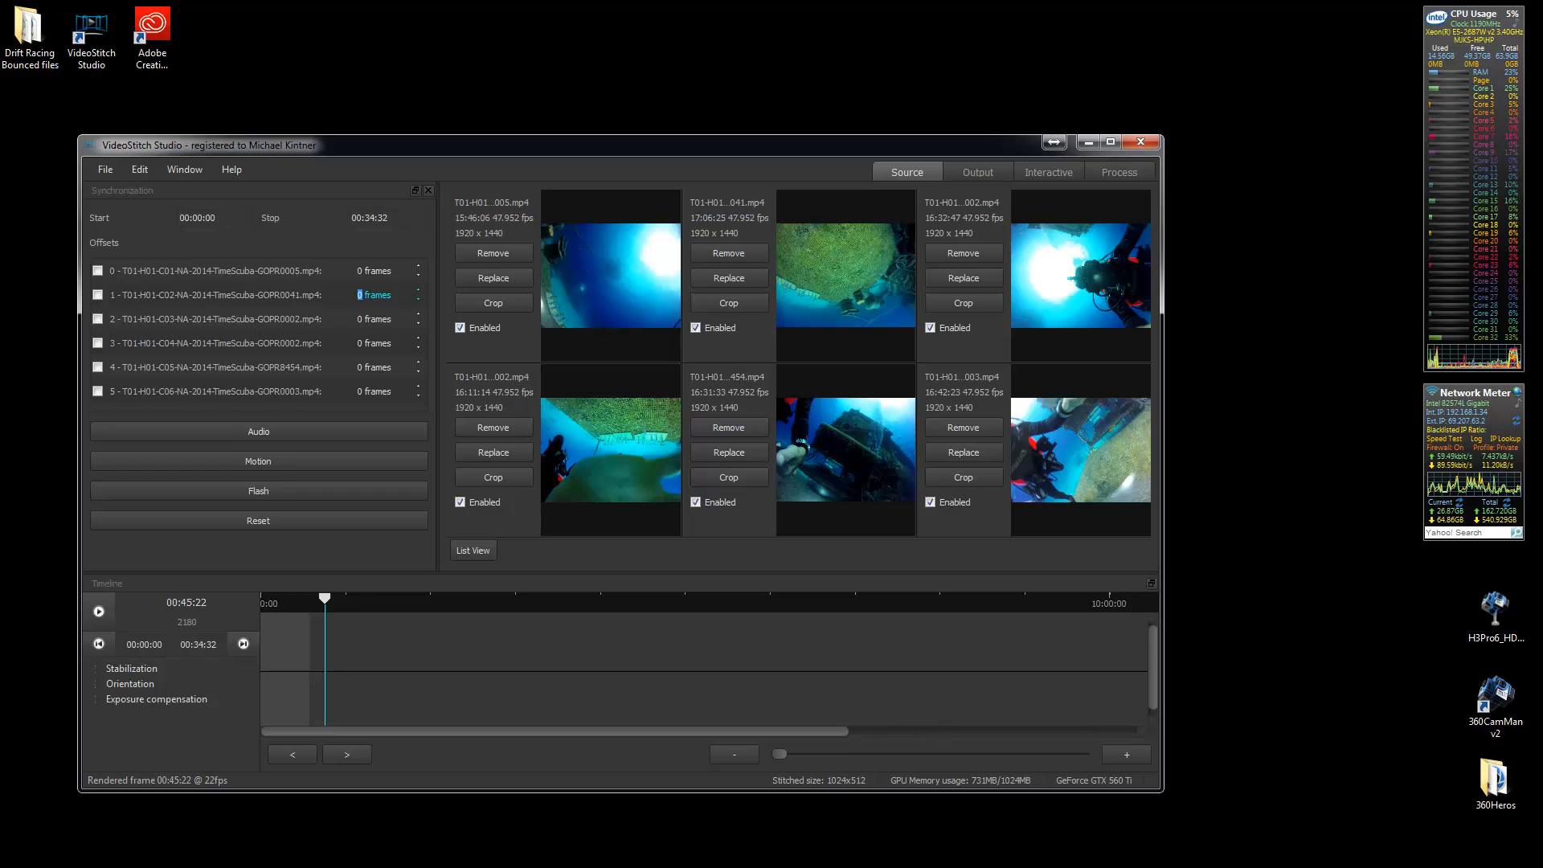
Bring up the Take 01 folder and check the C01 and C03 MP4 clip details
key("alt+Tab")
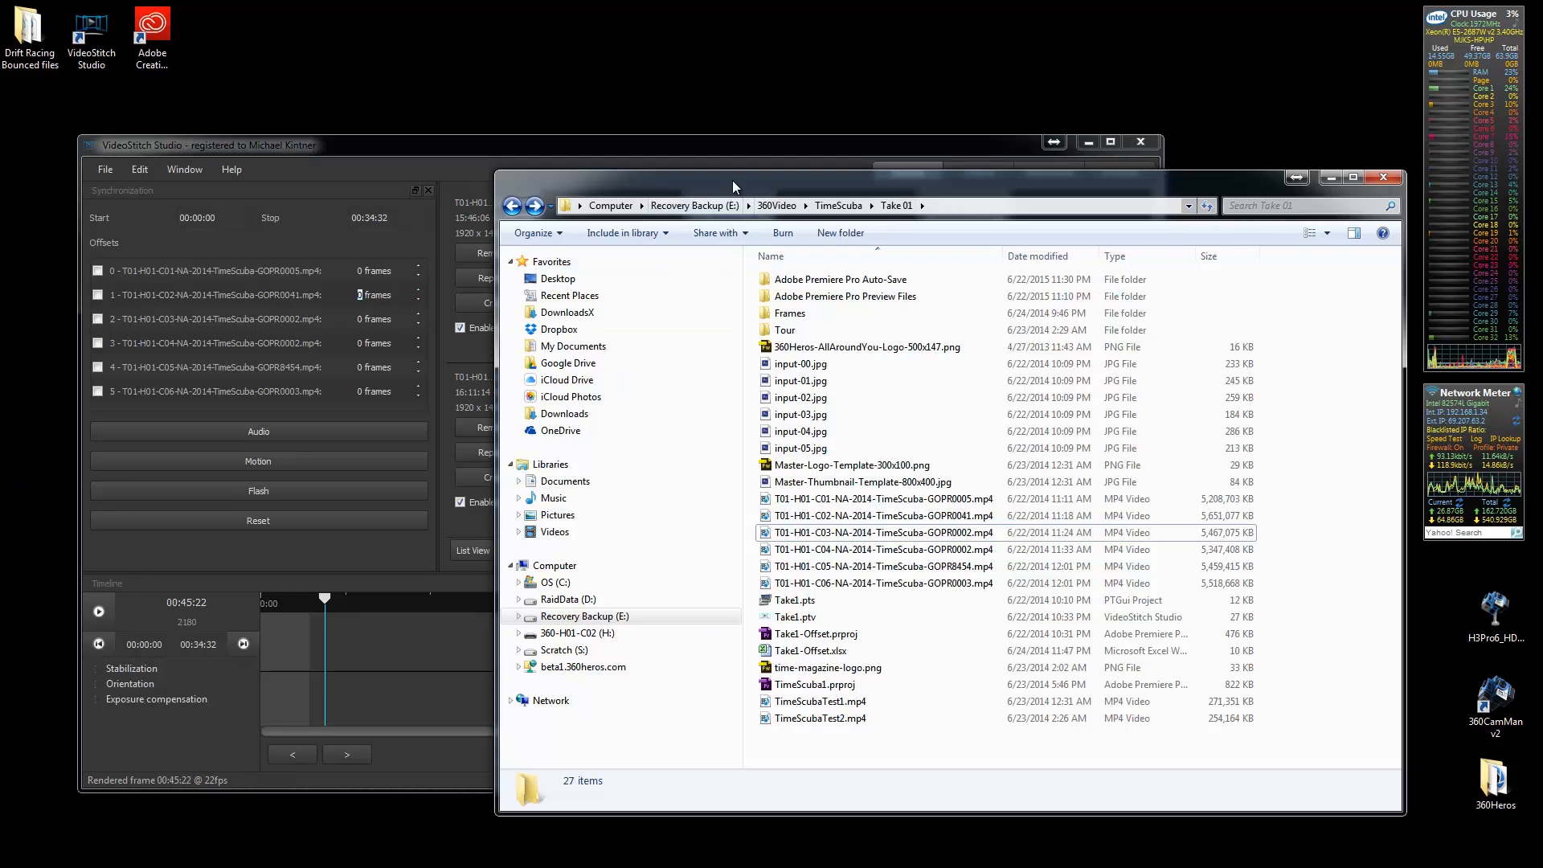
left_click_drag(727, 192, 660, 48)
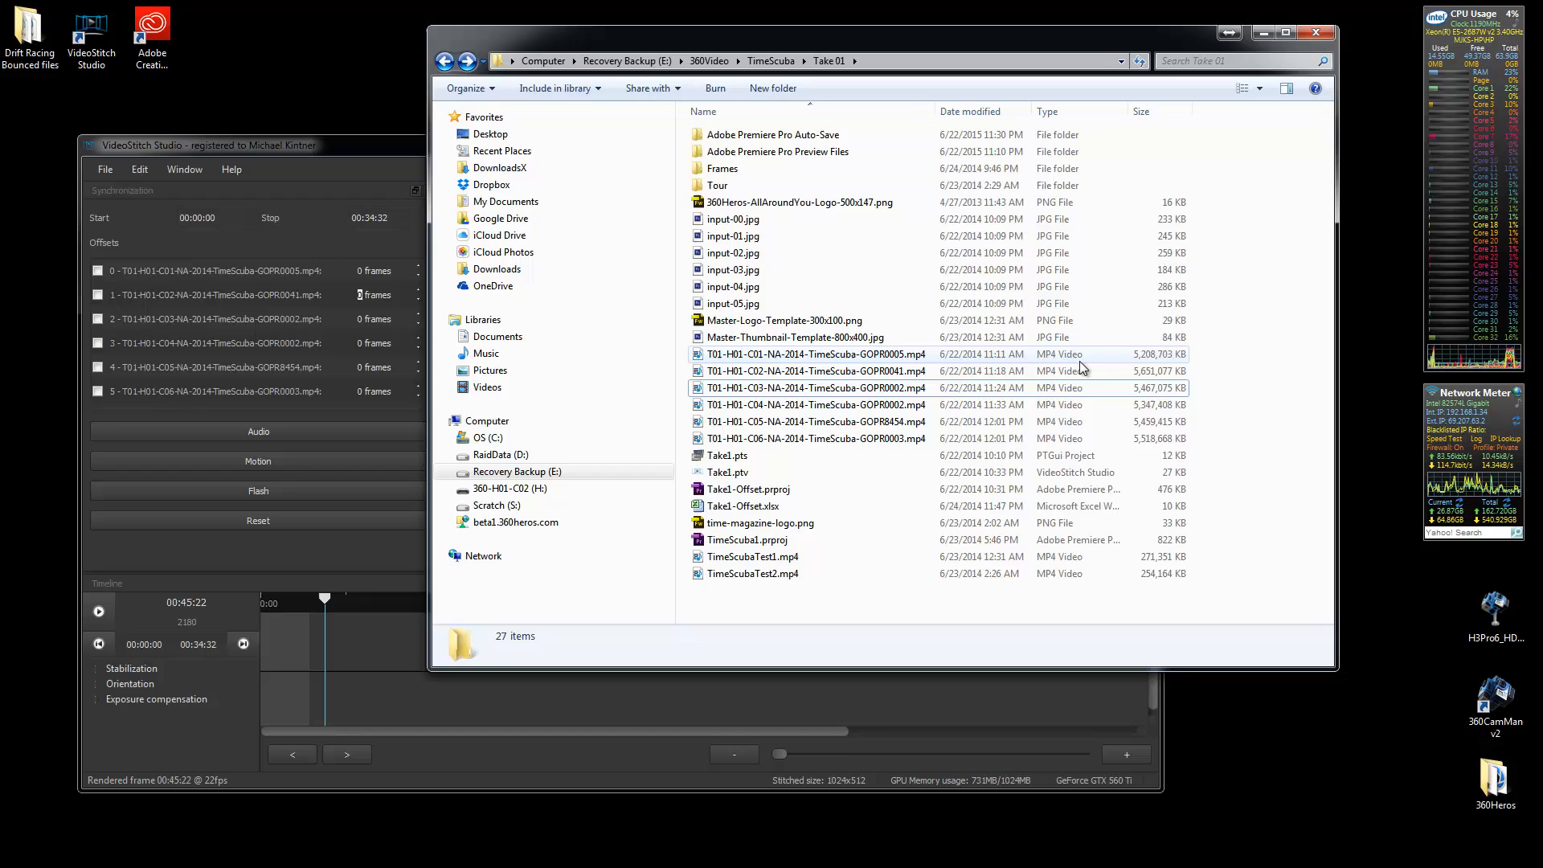
left_click(1083, 358)
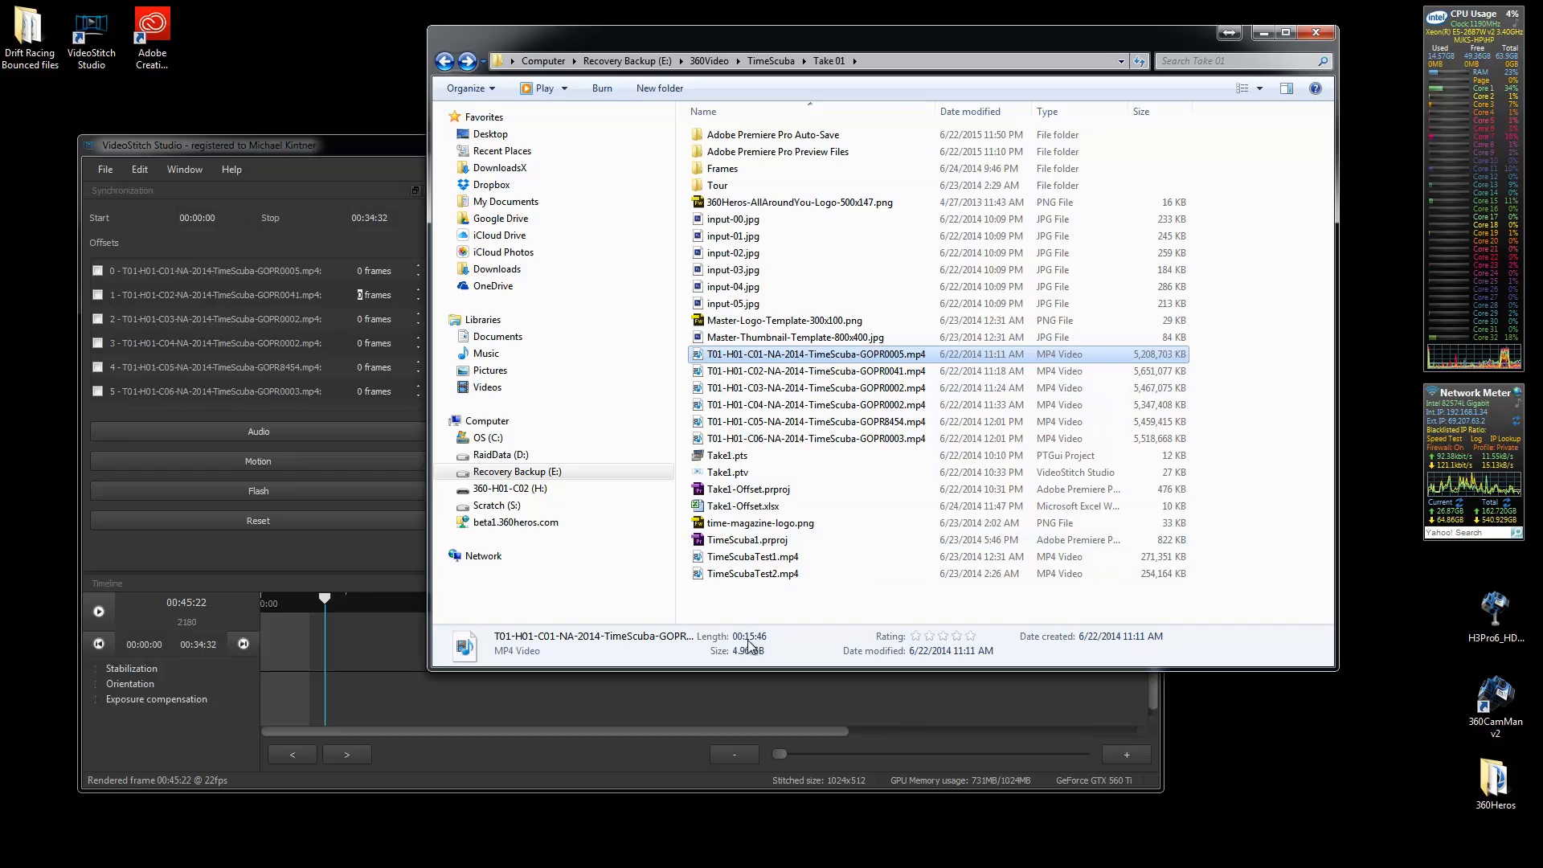
left_click(777, 388)
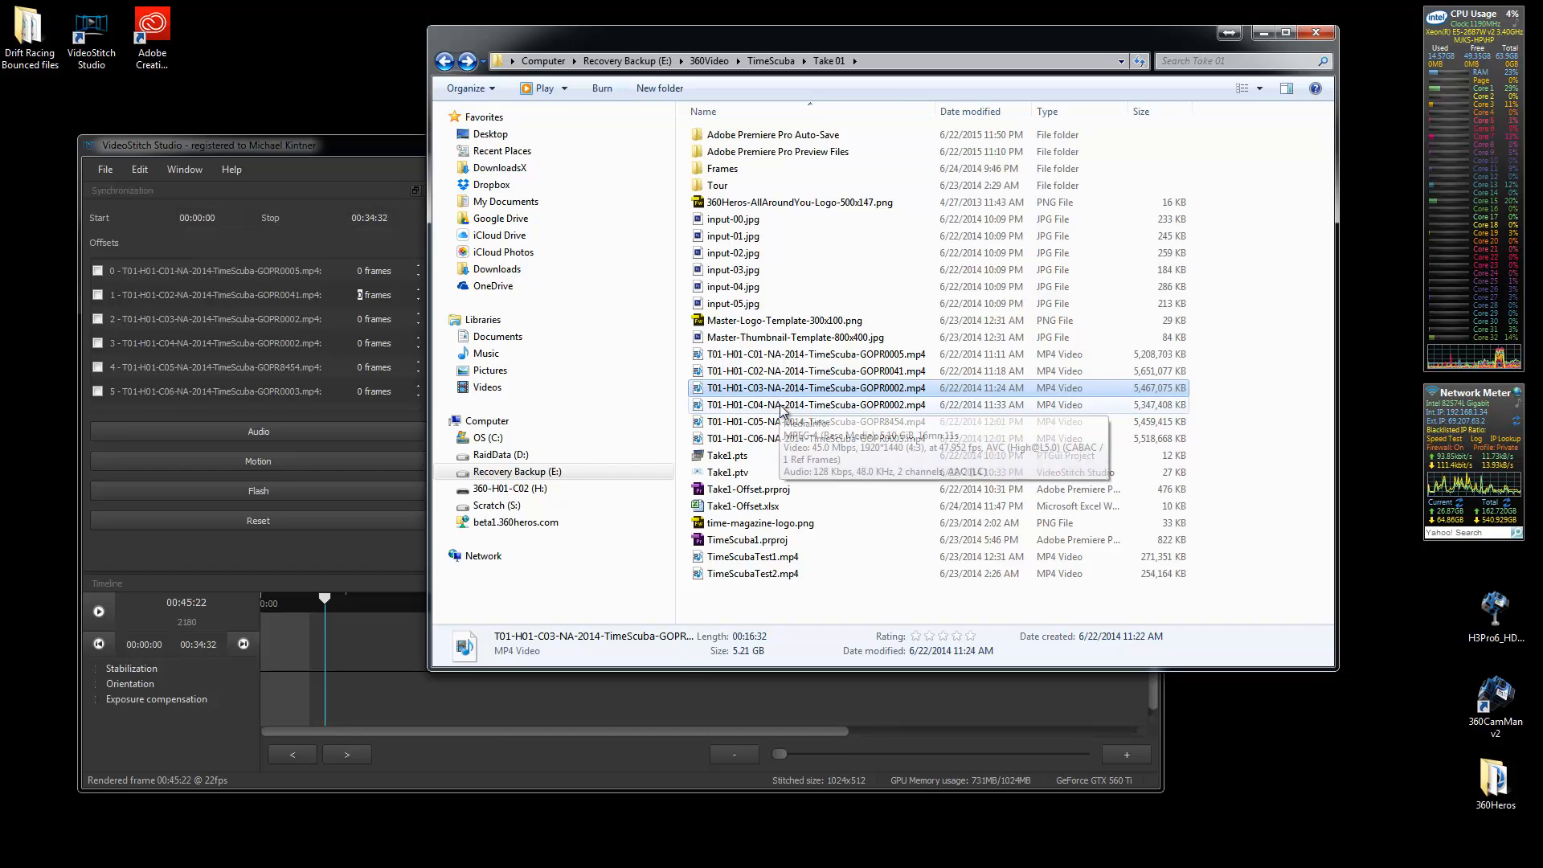
Check the C05, C04, C03 and C02 clip details, then return to VideoStitch Studio
left_click(786, 421)
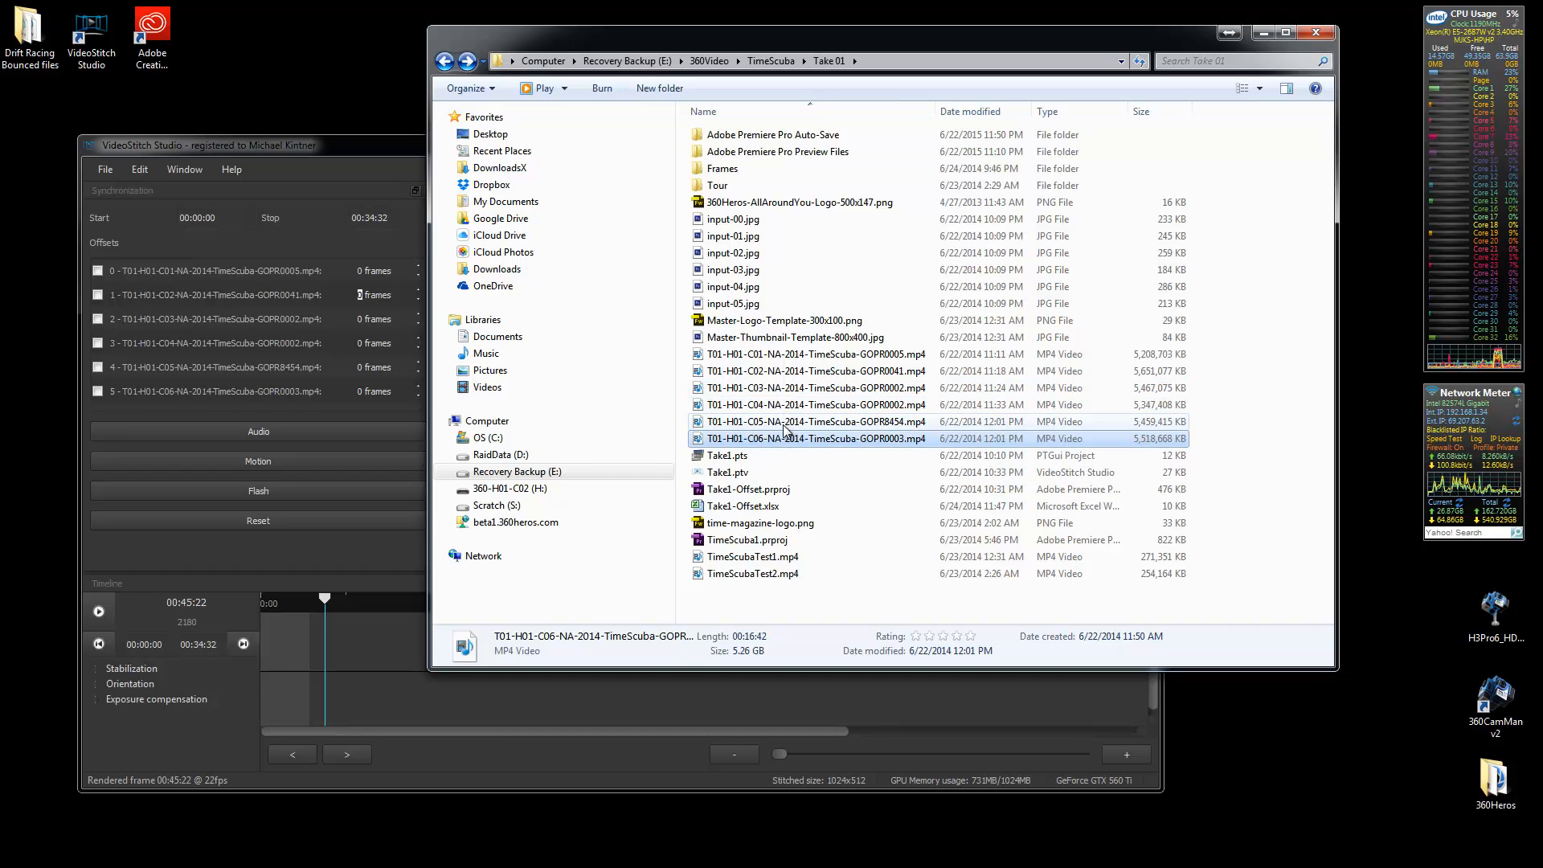
left_click(786, 405)
left_click(785, 388)
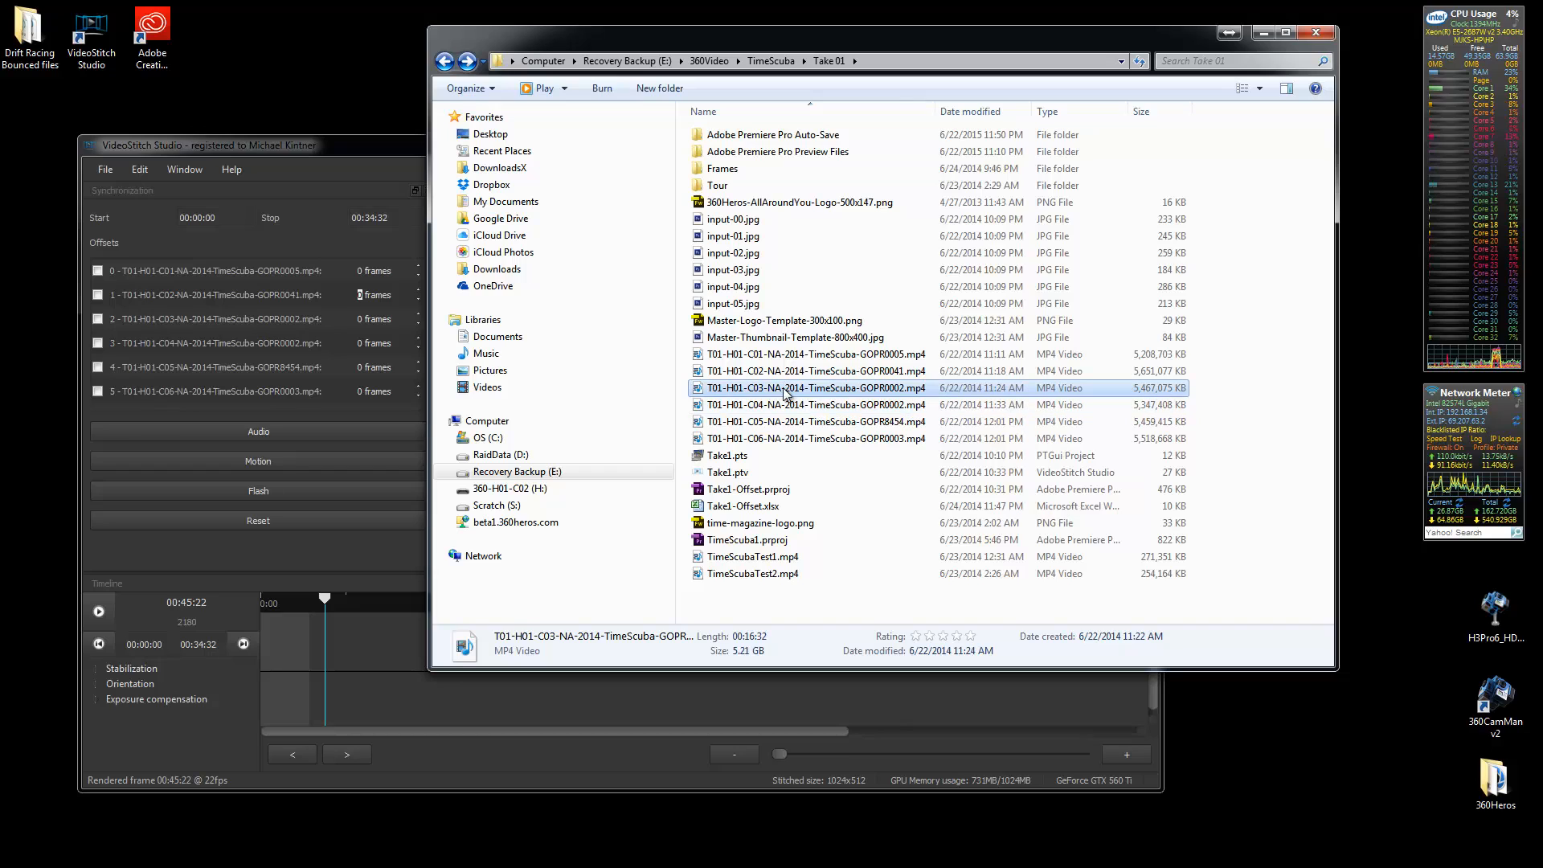
left_click(786, 371)
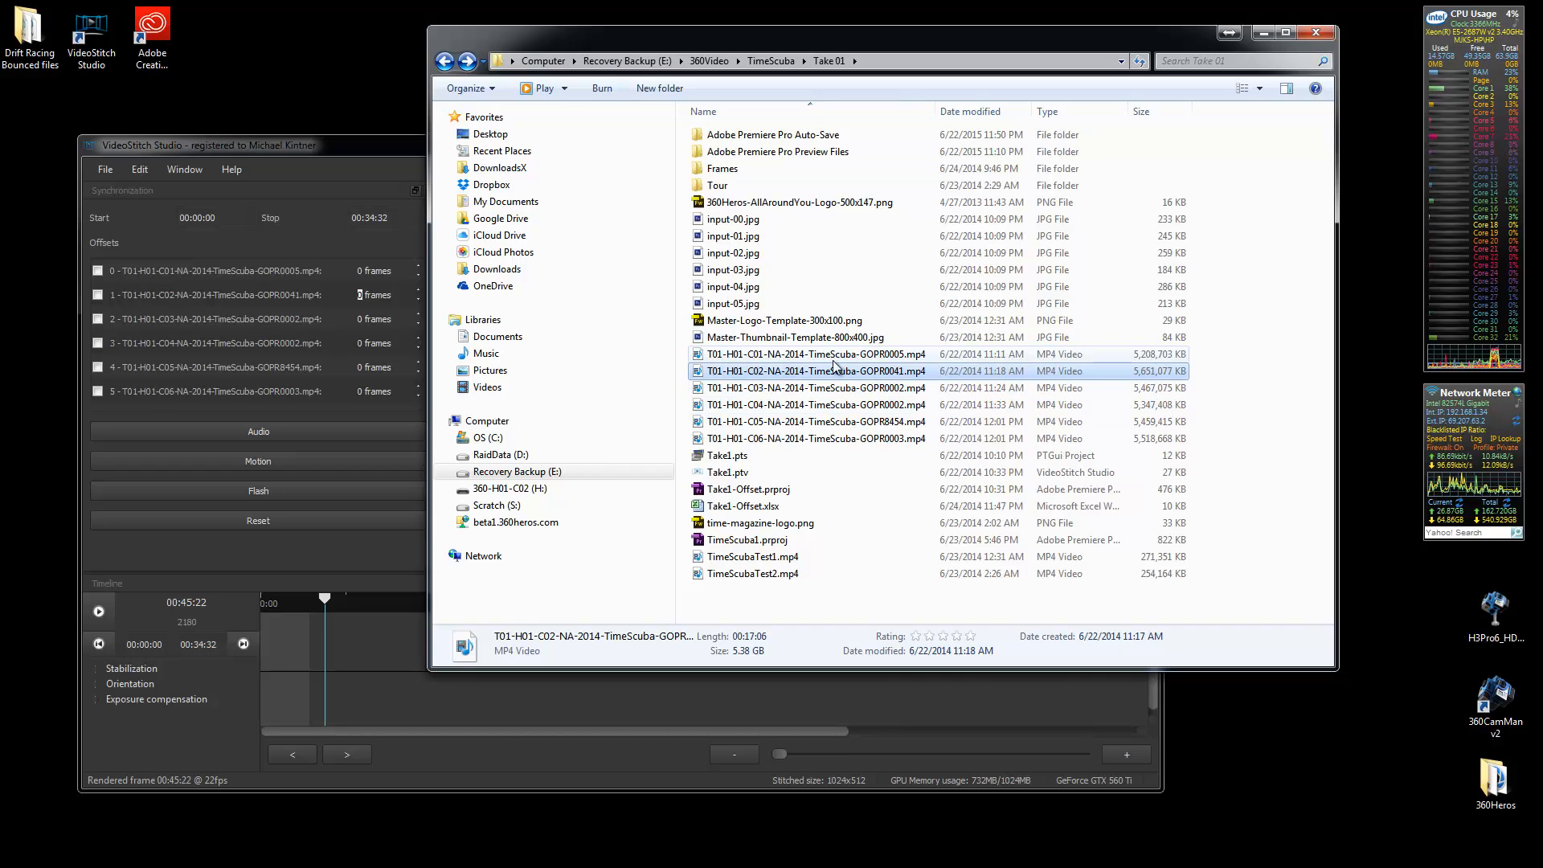
left_click(383, 143)
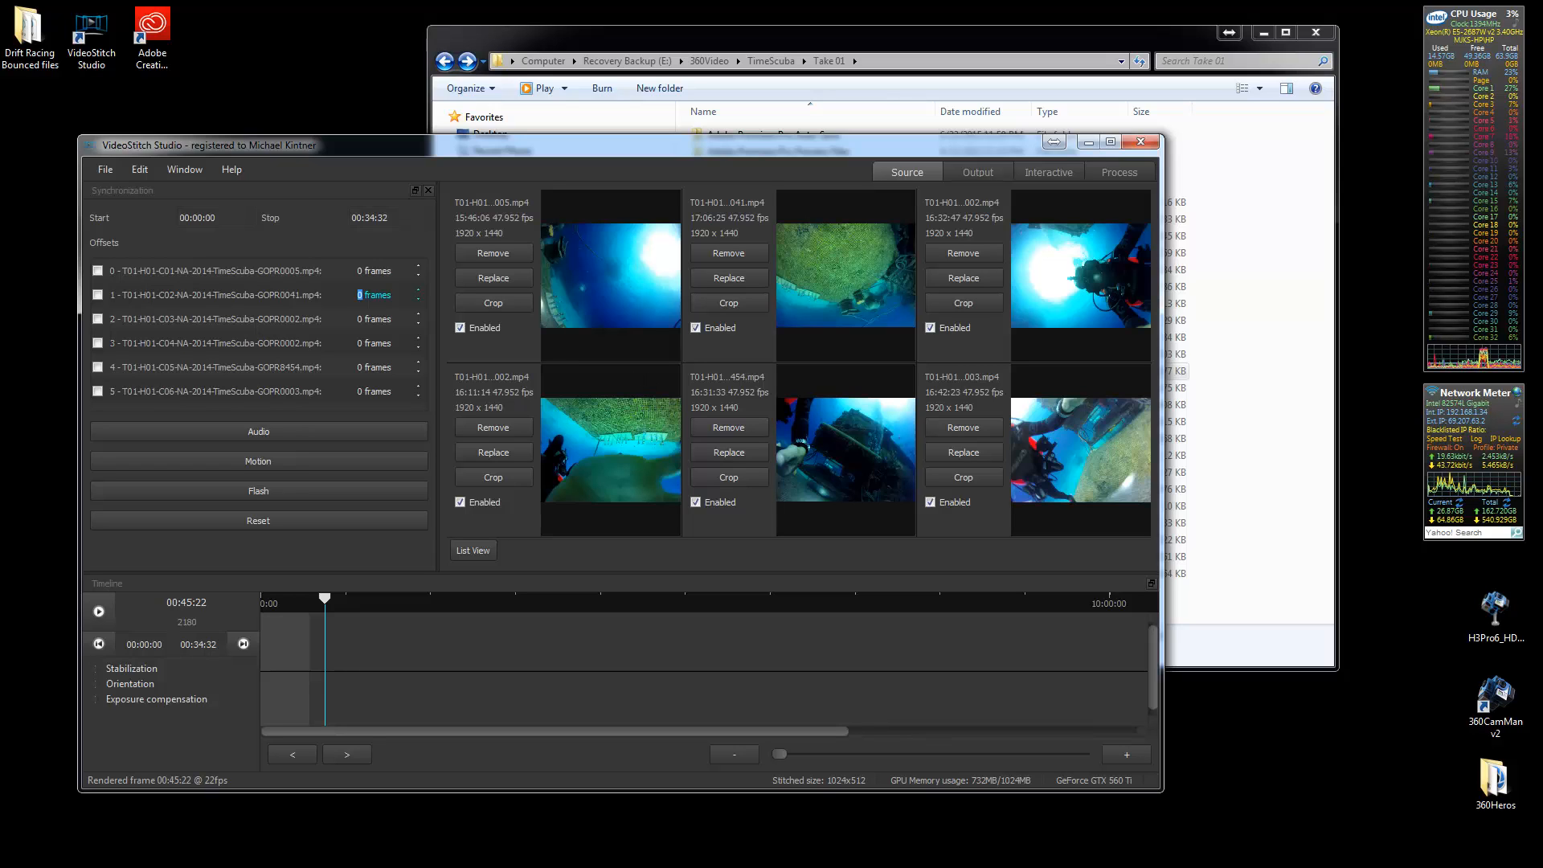
Switch to the Take1-Offset Premiere project, checking the C01 clip in Explorer on the way
key("alt+Tab")
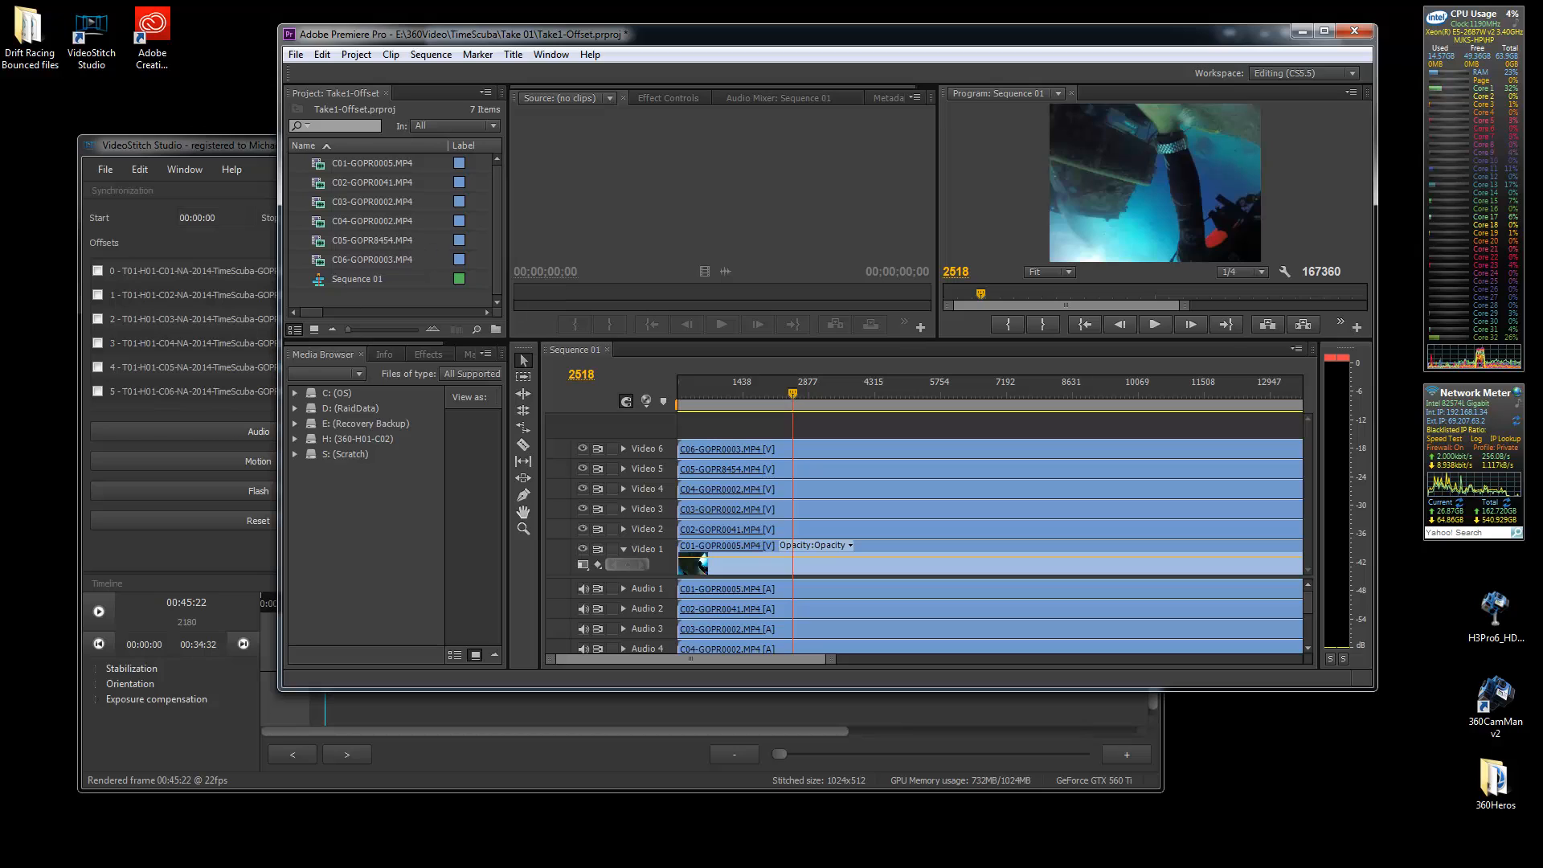
key("alt+Tab")
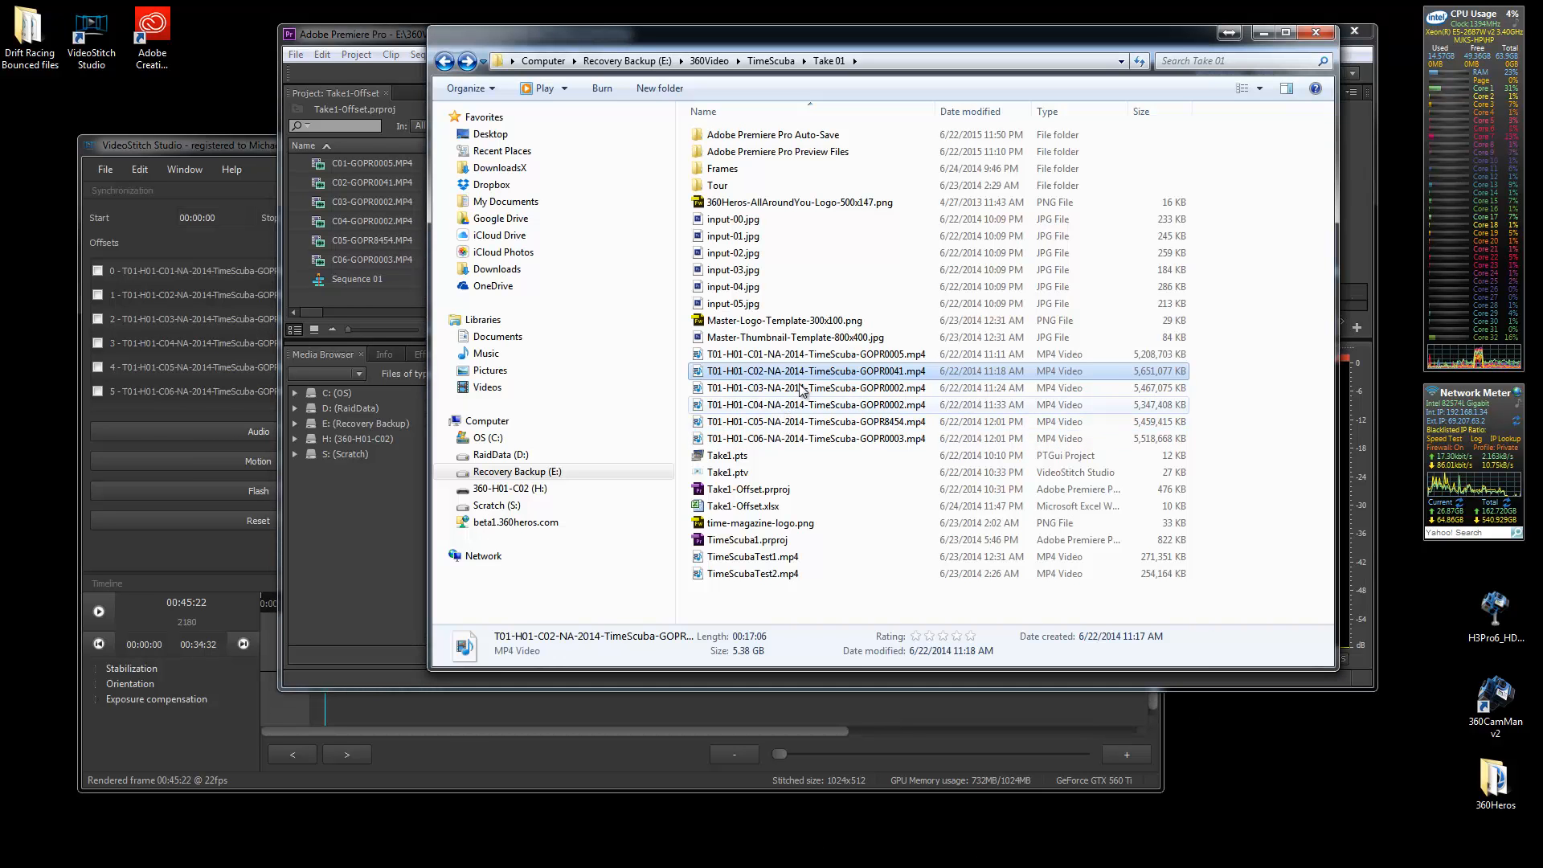
left_click(805, 356)
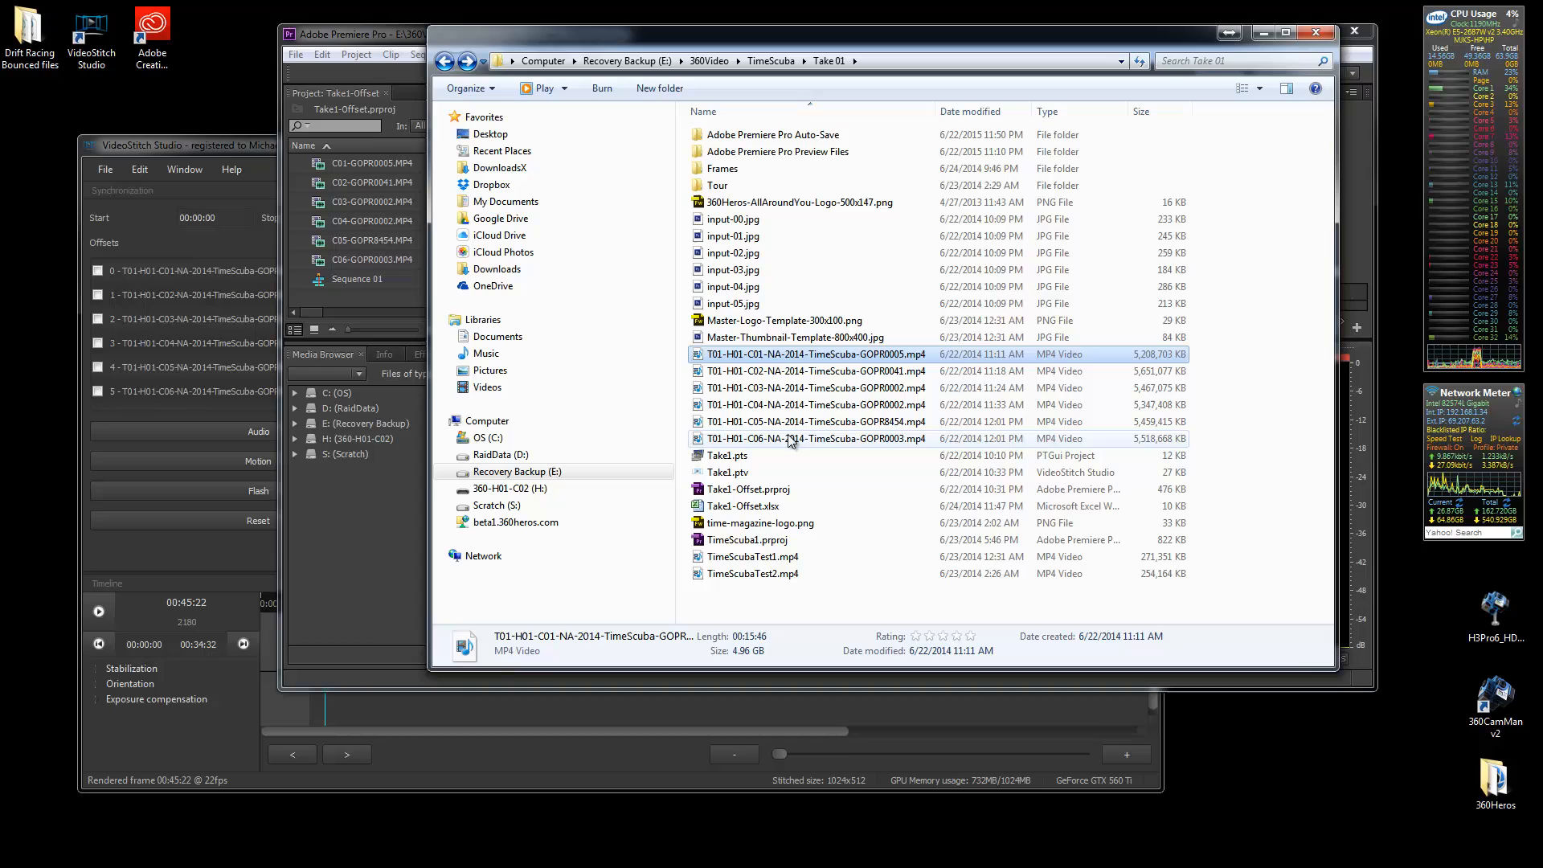
left_click(391, 51)
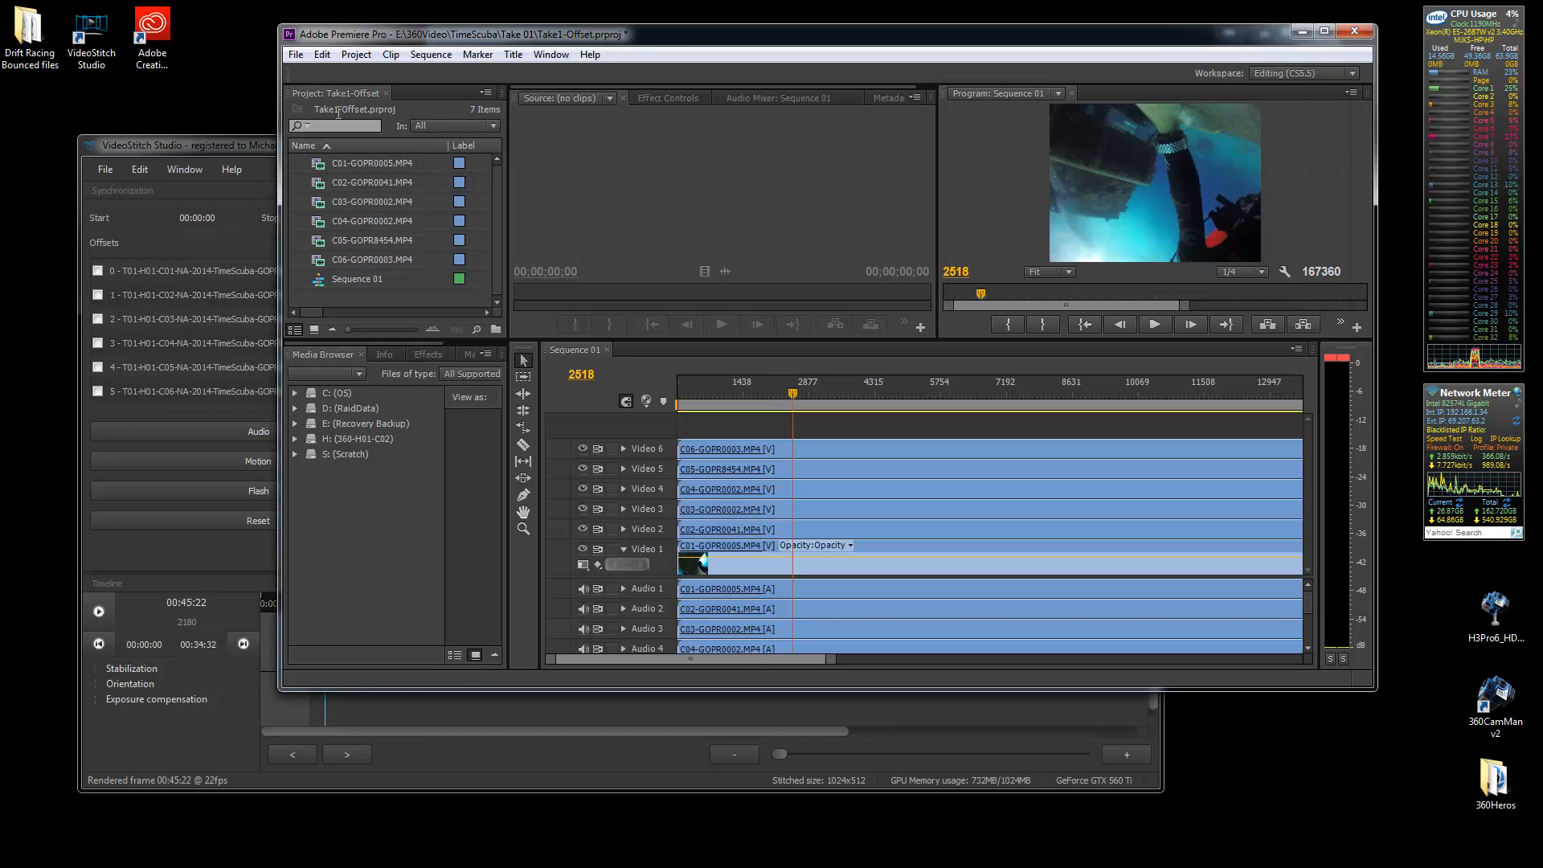
Select C06-GOPR0003.MP4 in the Project panel and the stacked clips up to Video 6 in Sequence 01
left_click(349, 167)
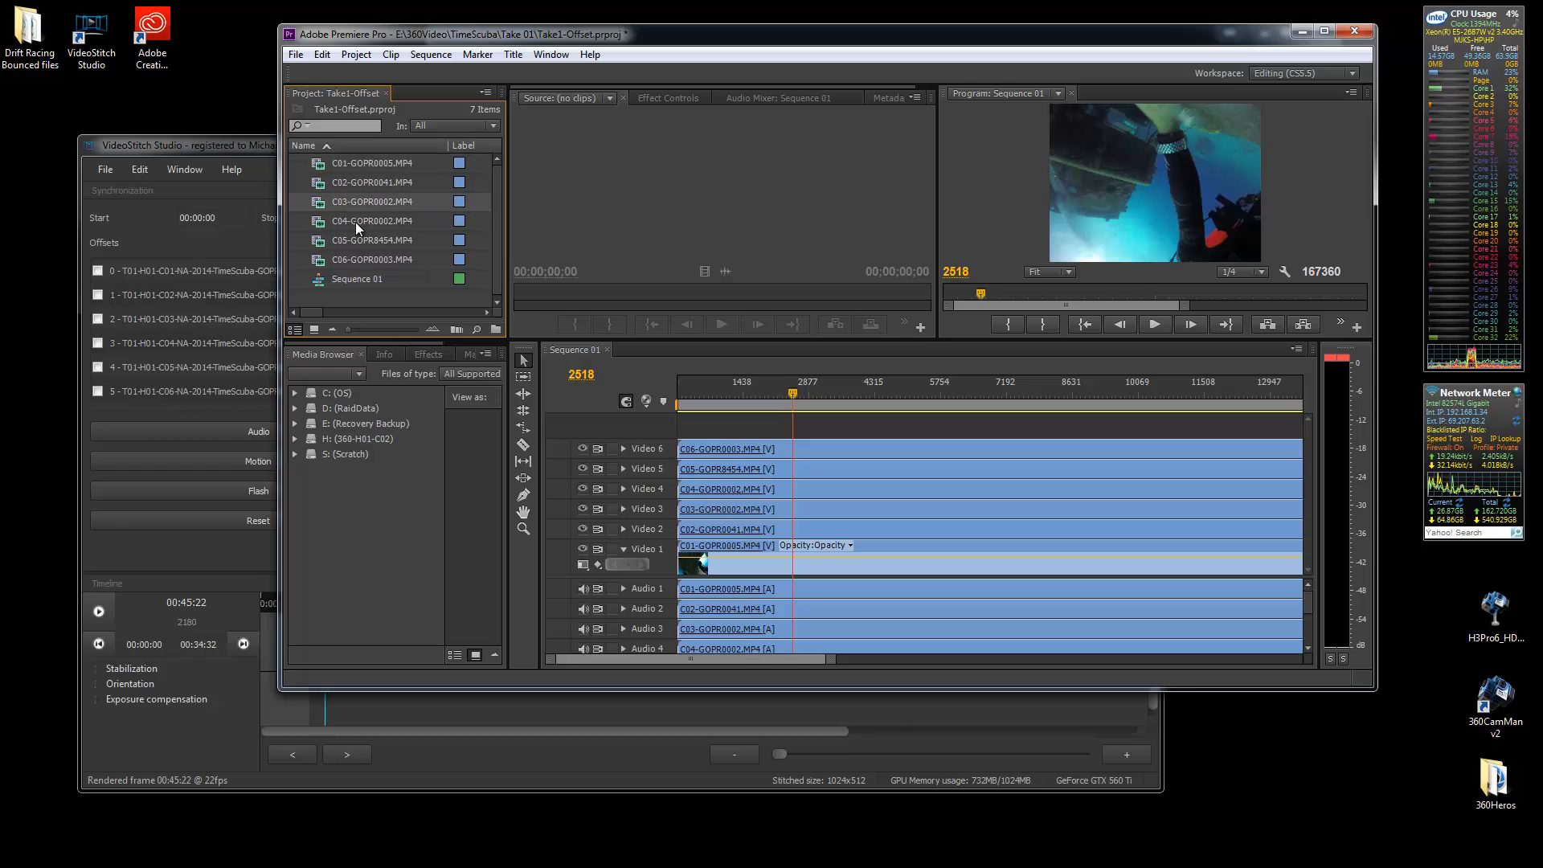
left_click(355, 257)
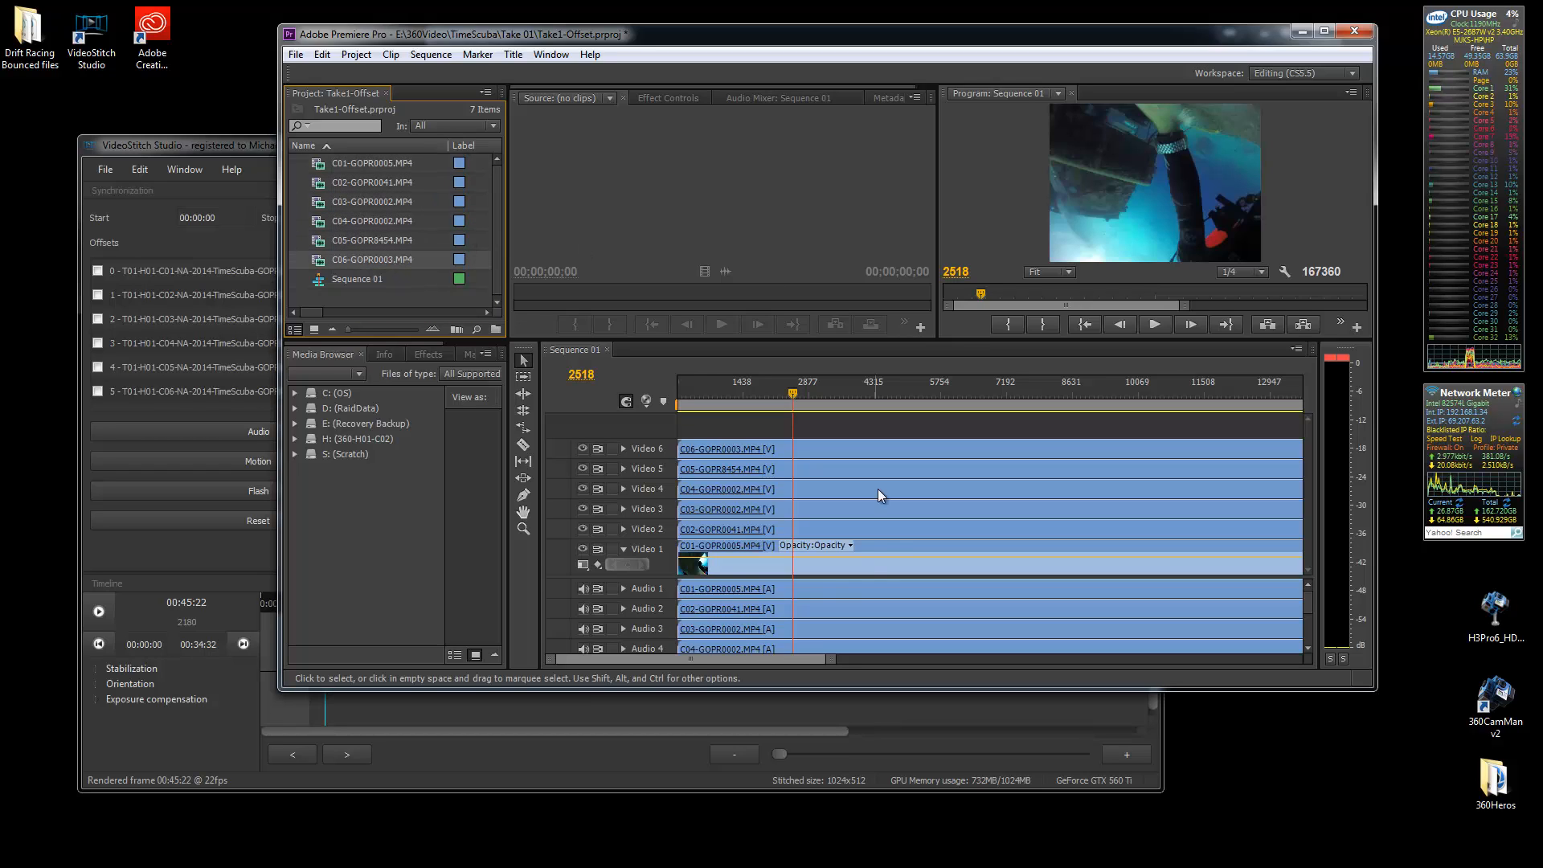
left_click(721, 558)
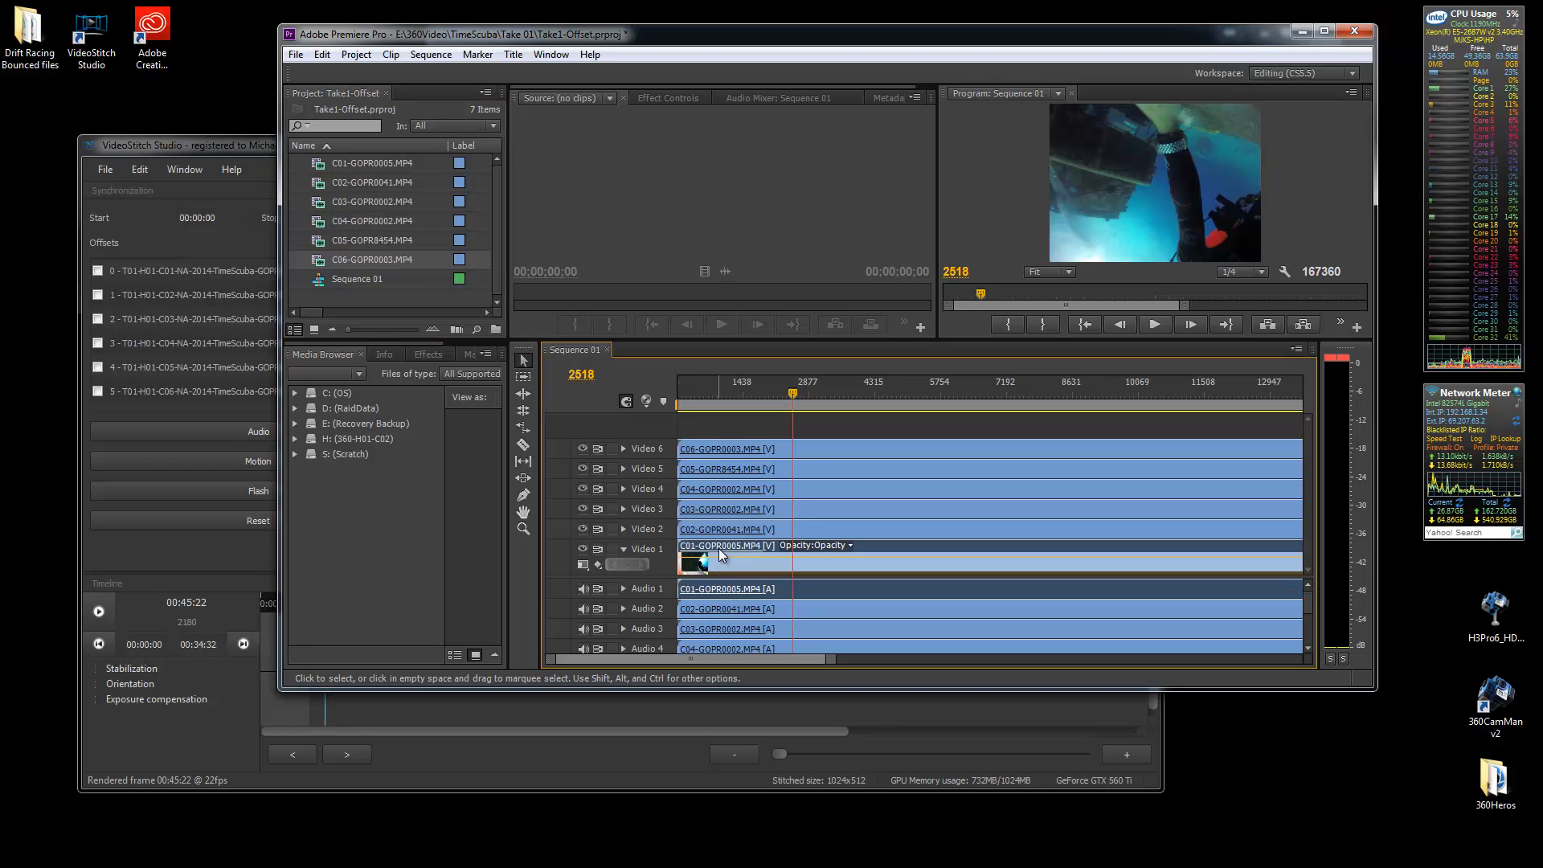
left_click(720, 531)
left_click(721, 489)
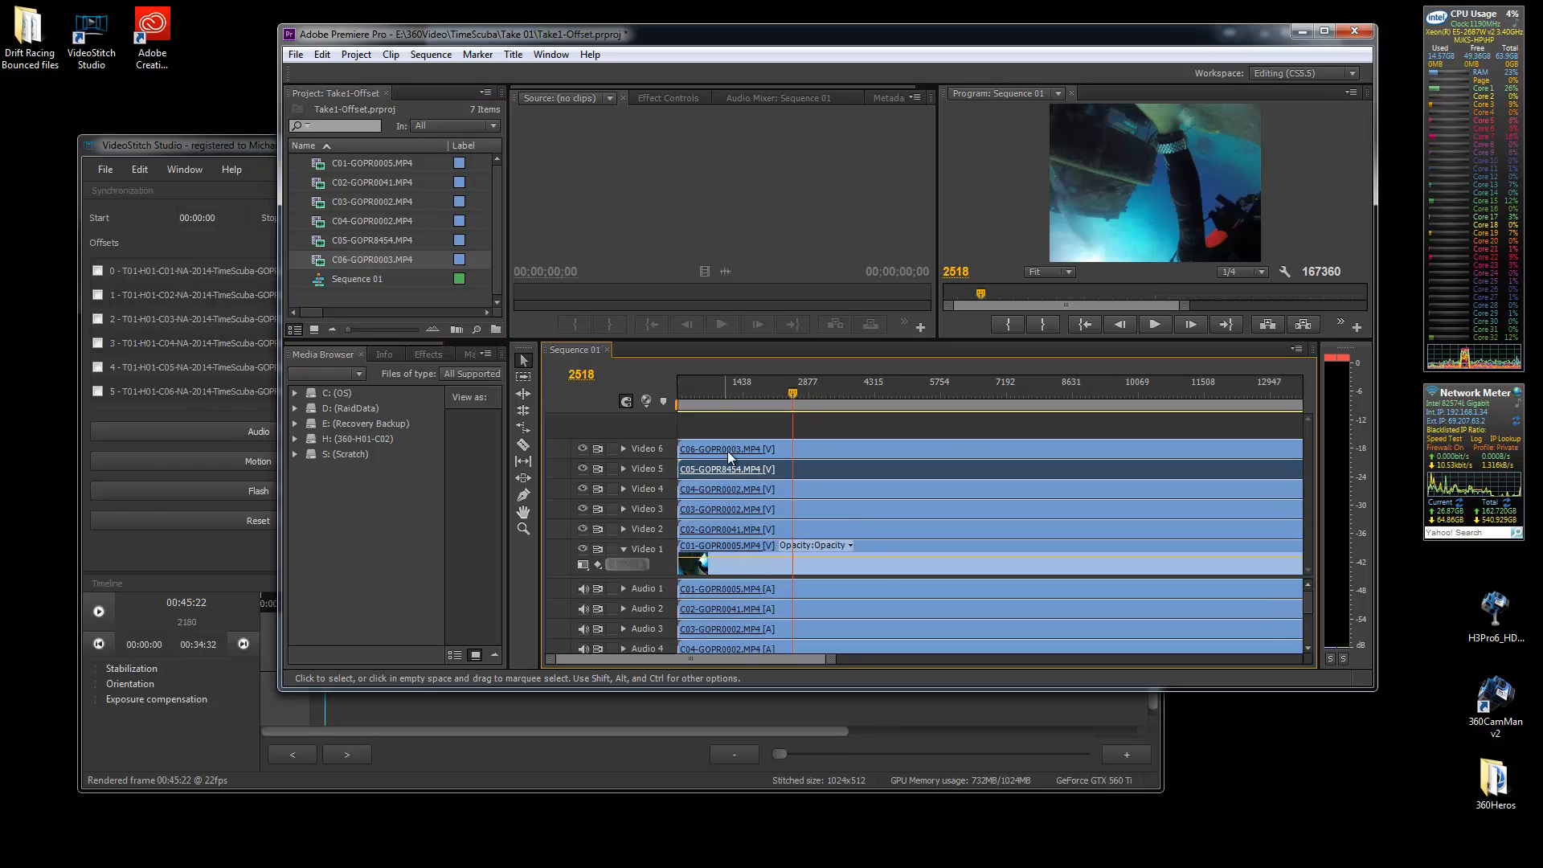
left_click(727, 451)
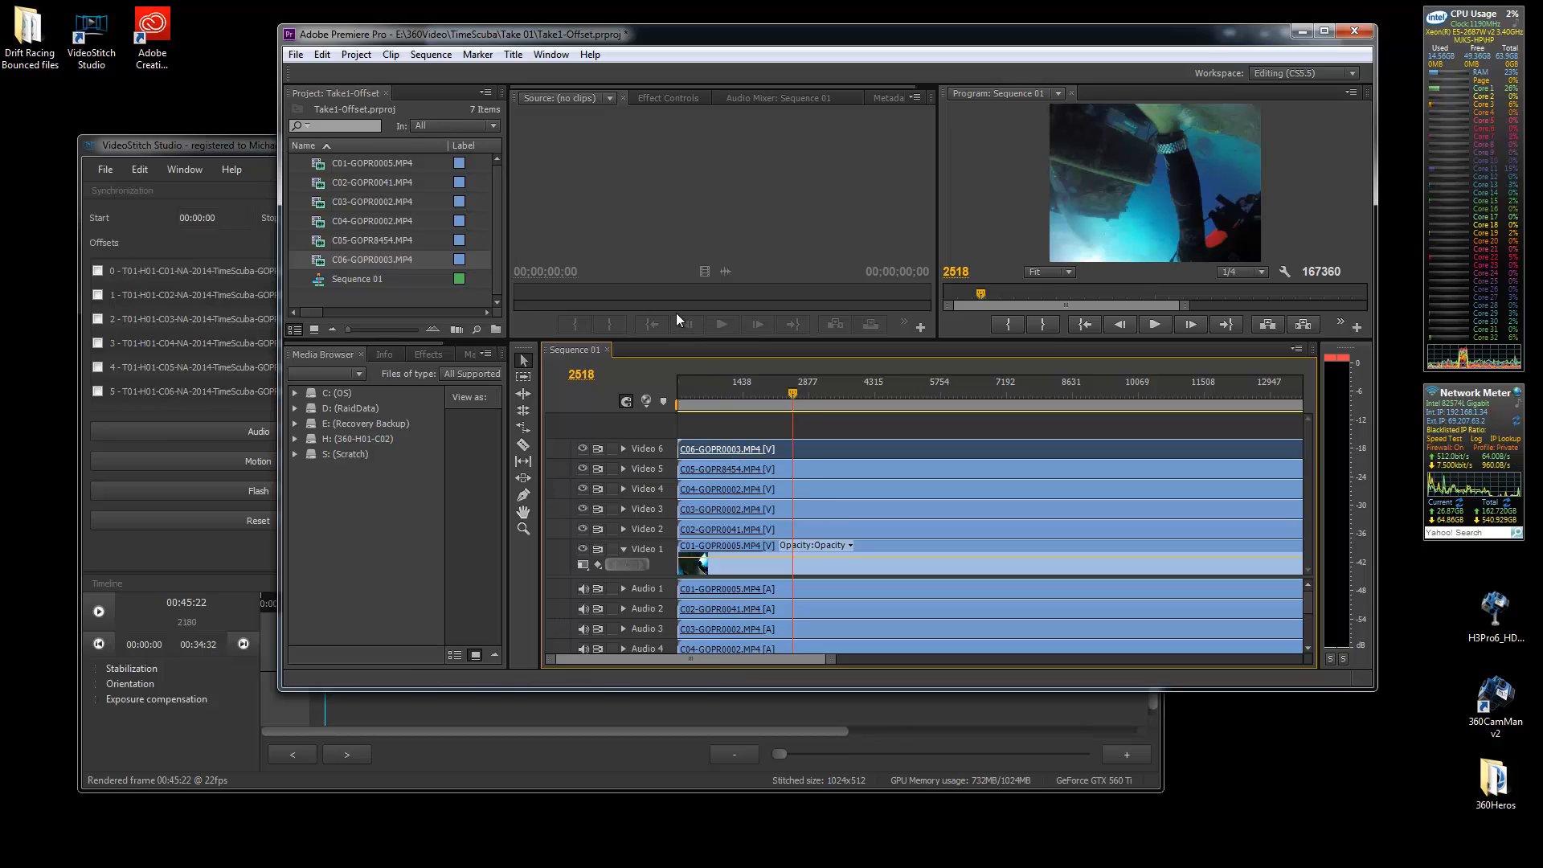
Enlarge the Sequence 01 timeline by shrinking the monitors and making the window taller
left_click_drag(689, 330, 696, 145)
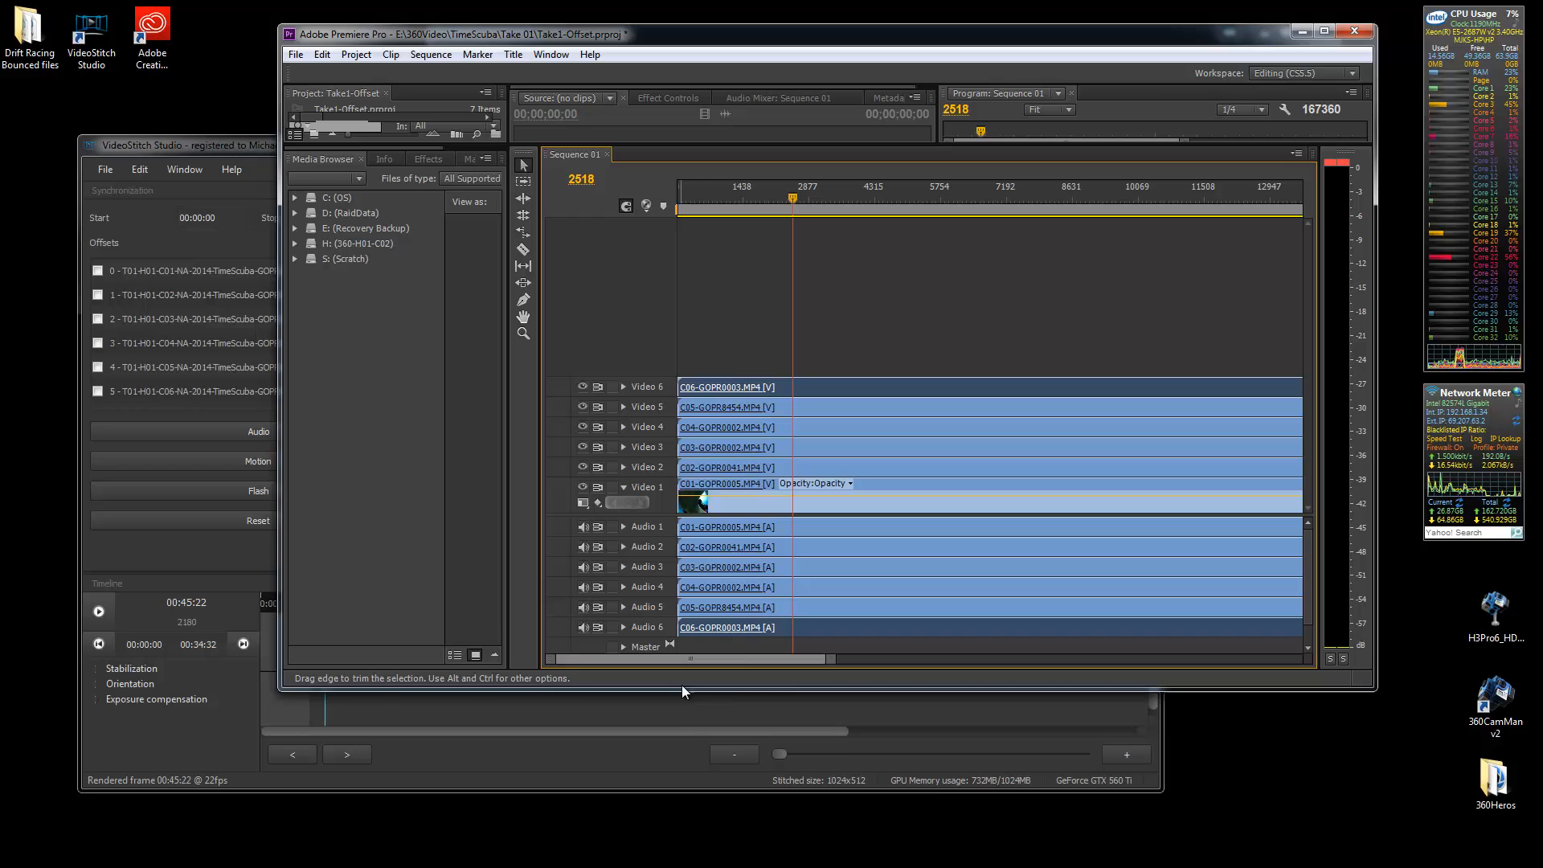
left_click_drag(687, 689, 684, 764)
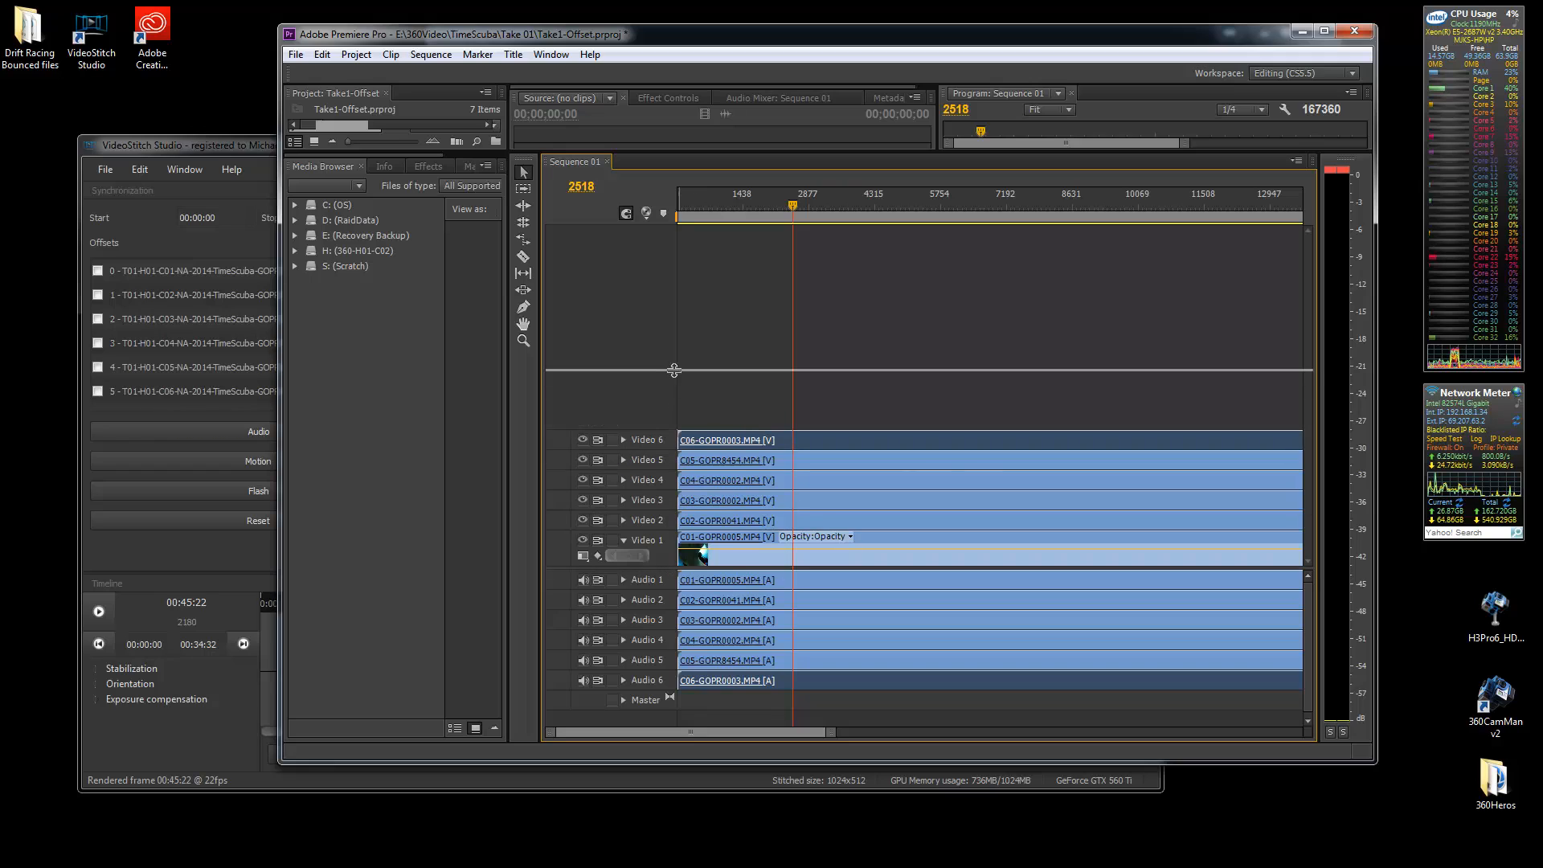
left_click_drag(679, 390, 675, 371)
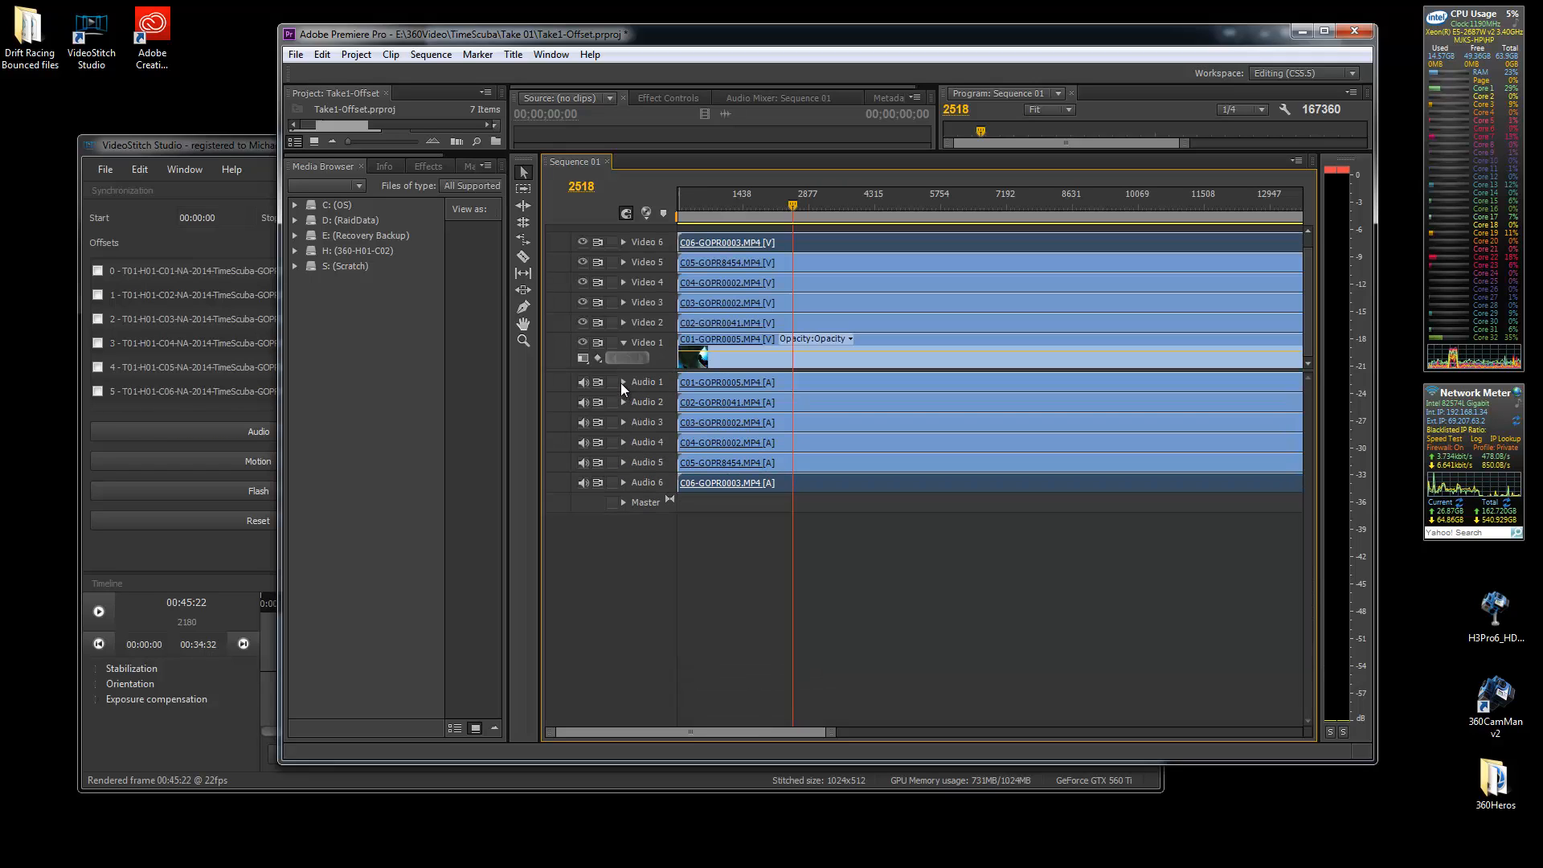
Expand Audio 1 through Audio 6 so all six waveforms are visible
left_click(621, 382)
left_click(623, 426)
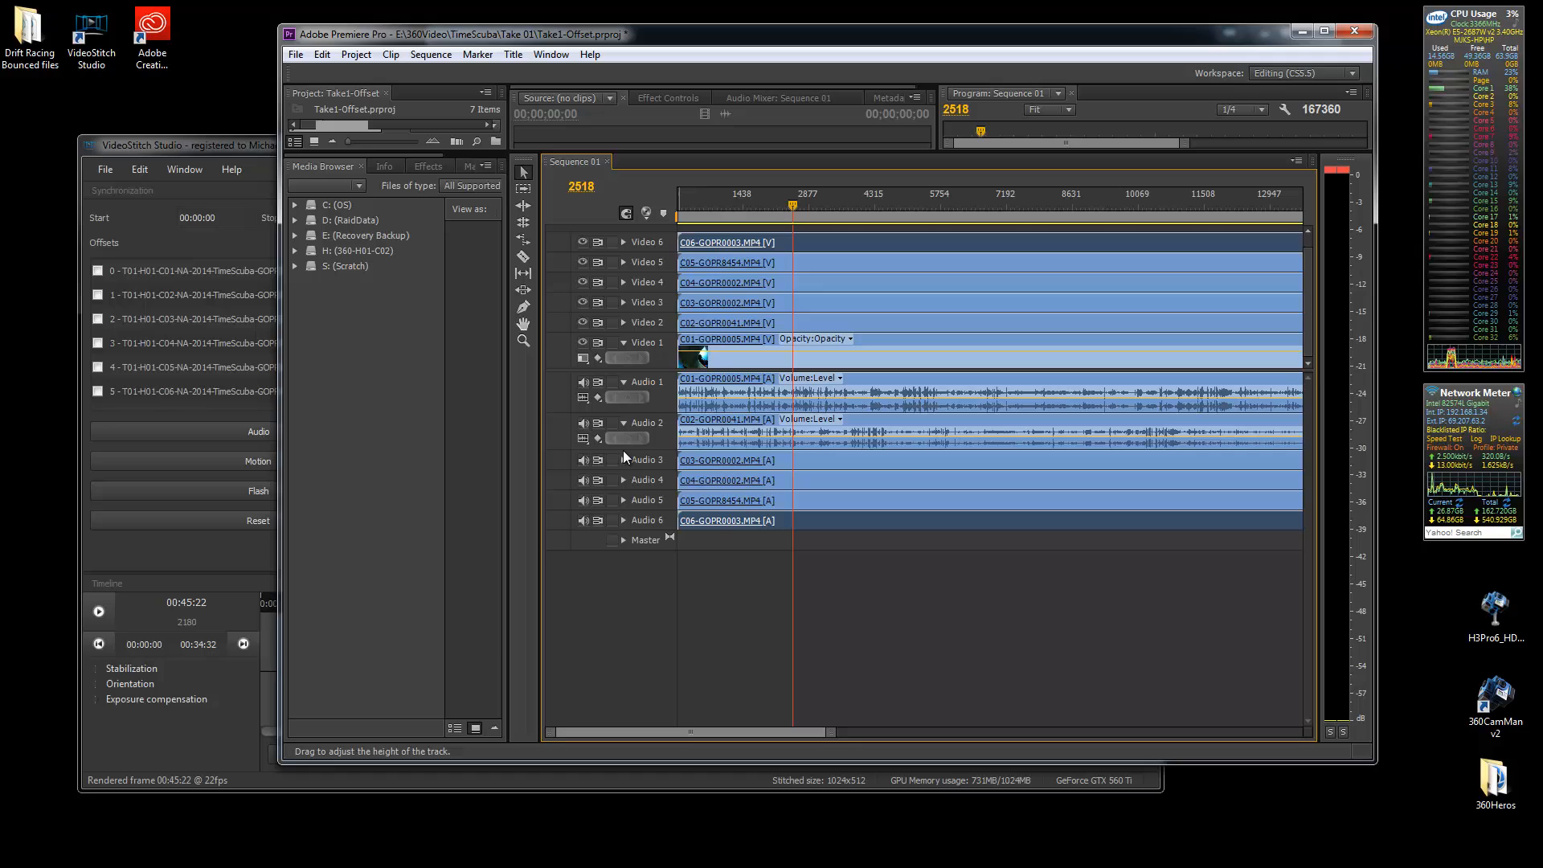
left_click(620, 459)
left_click(621, 500)
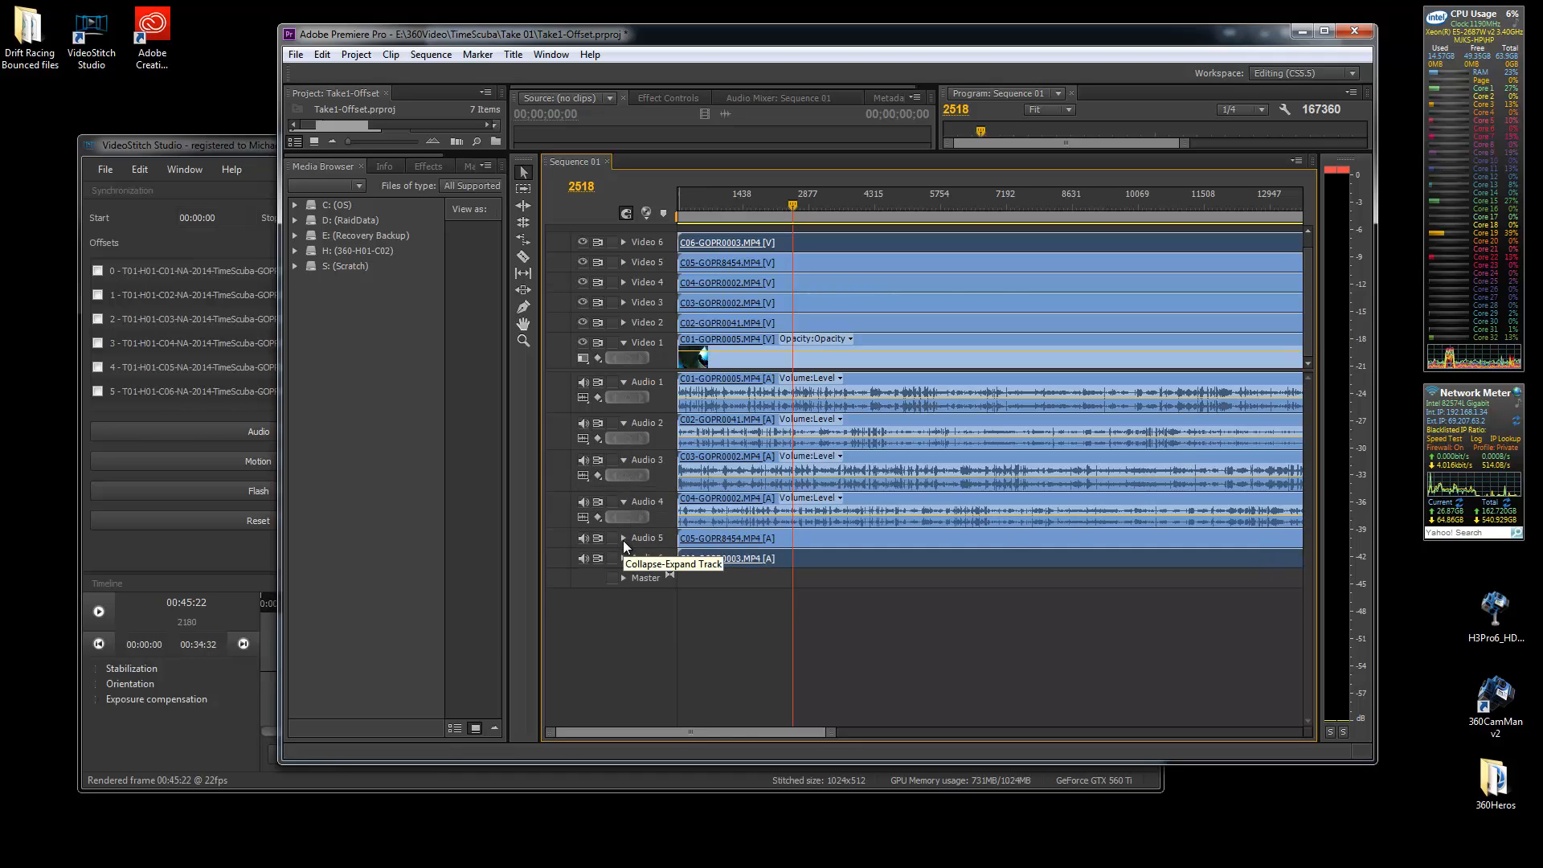
left_click(622, 537)
left_click(626, 576)
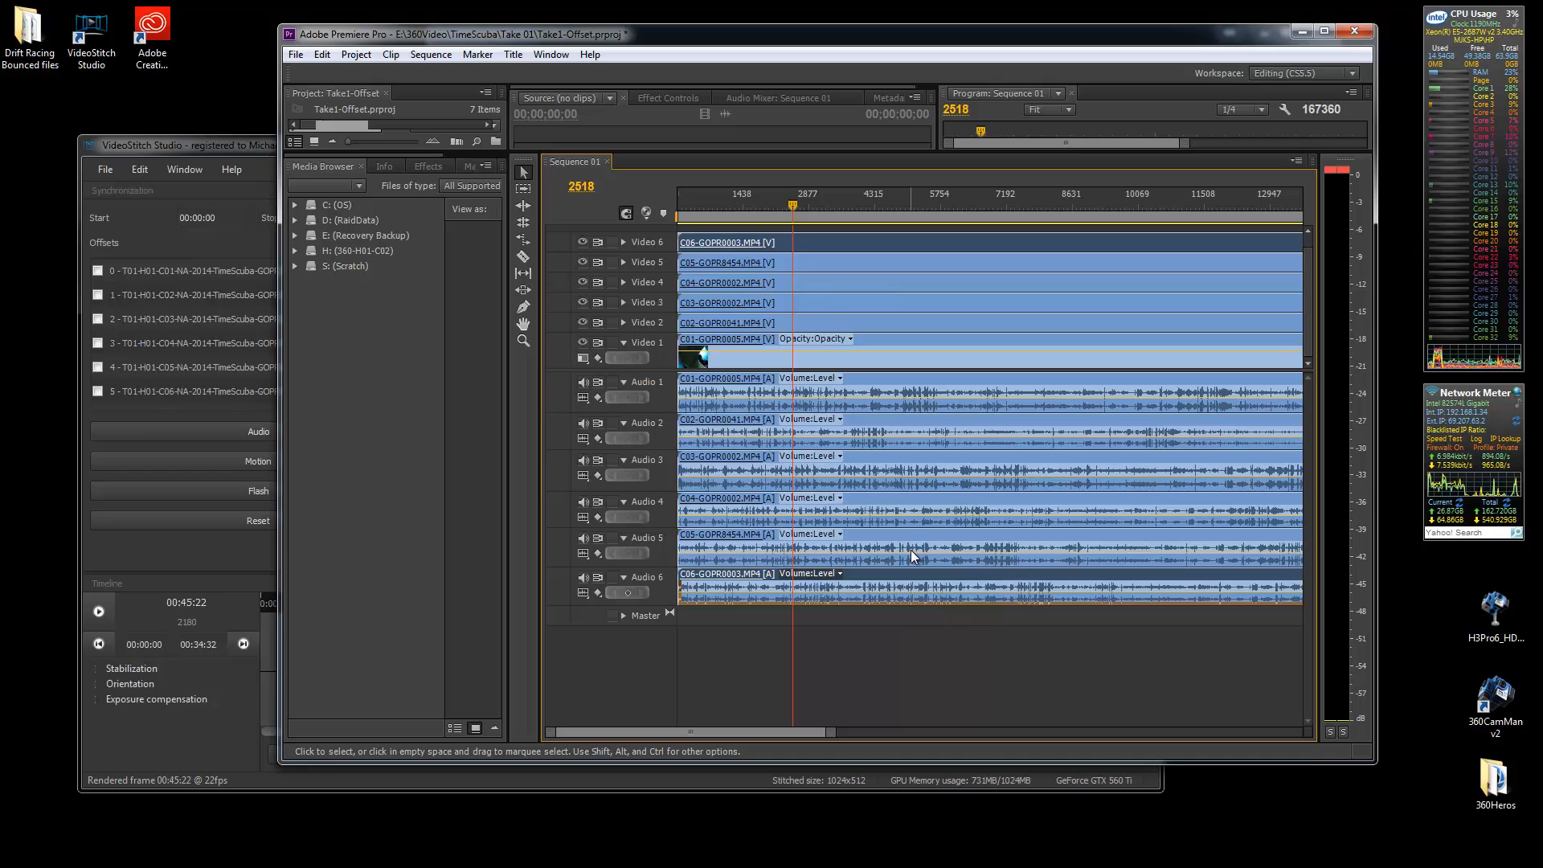
Slide the C05, C04, C02 and C01 clips later to their calculated frame offsets
left_click_drag(913, 536, 948, 537)
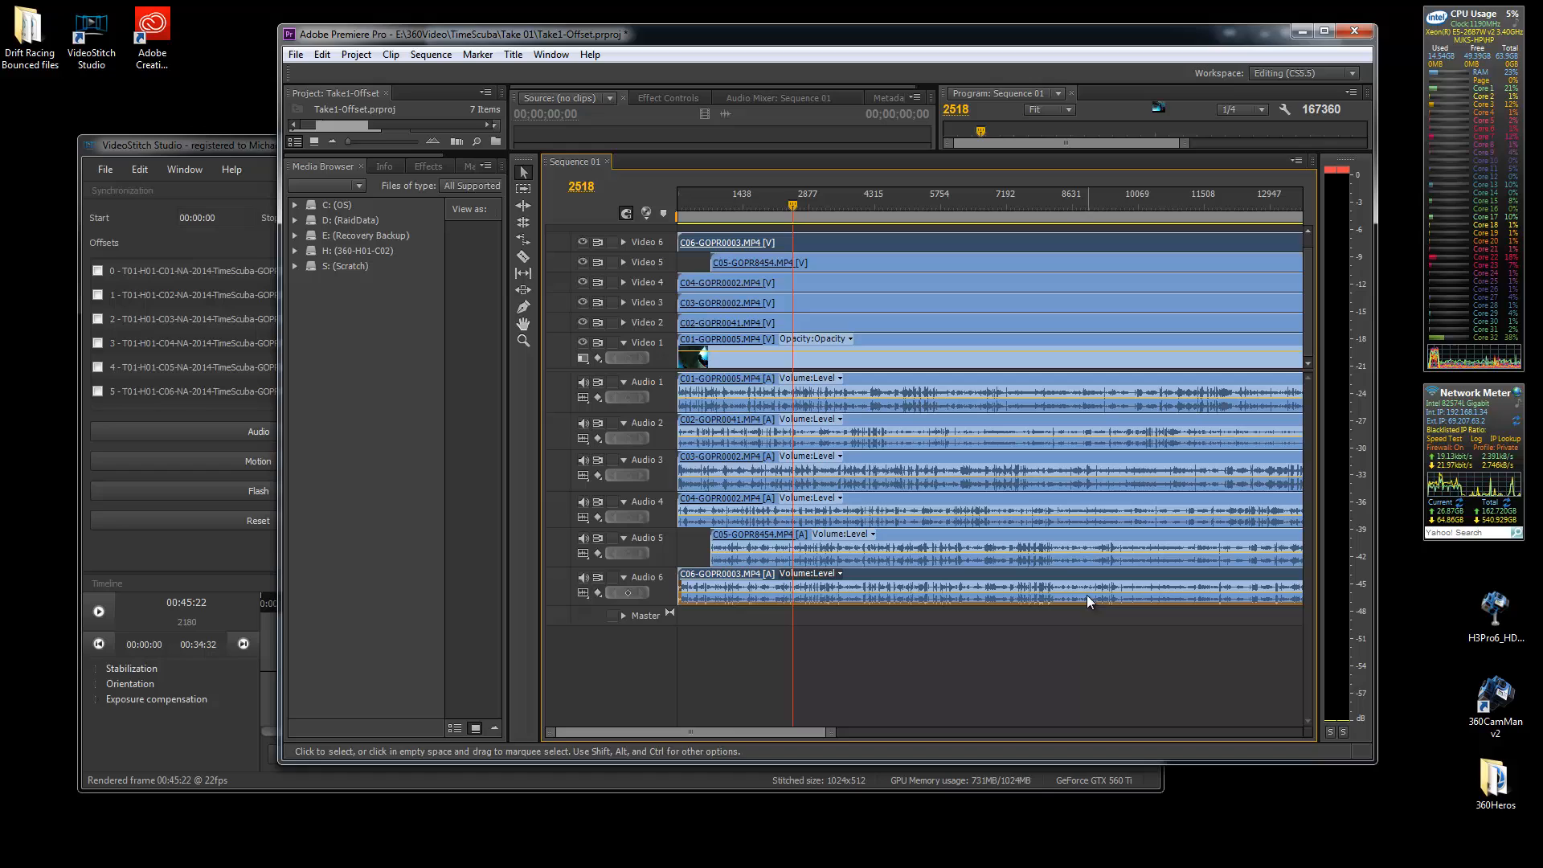
mouse_move(947, 513)
left_mouse_down()
mouse_move(1011, 513)
mouse_move(1007, 475)
left_mouse_up()
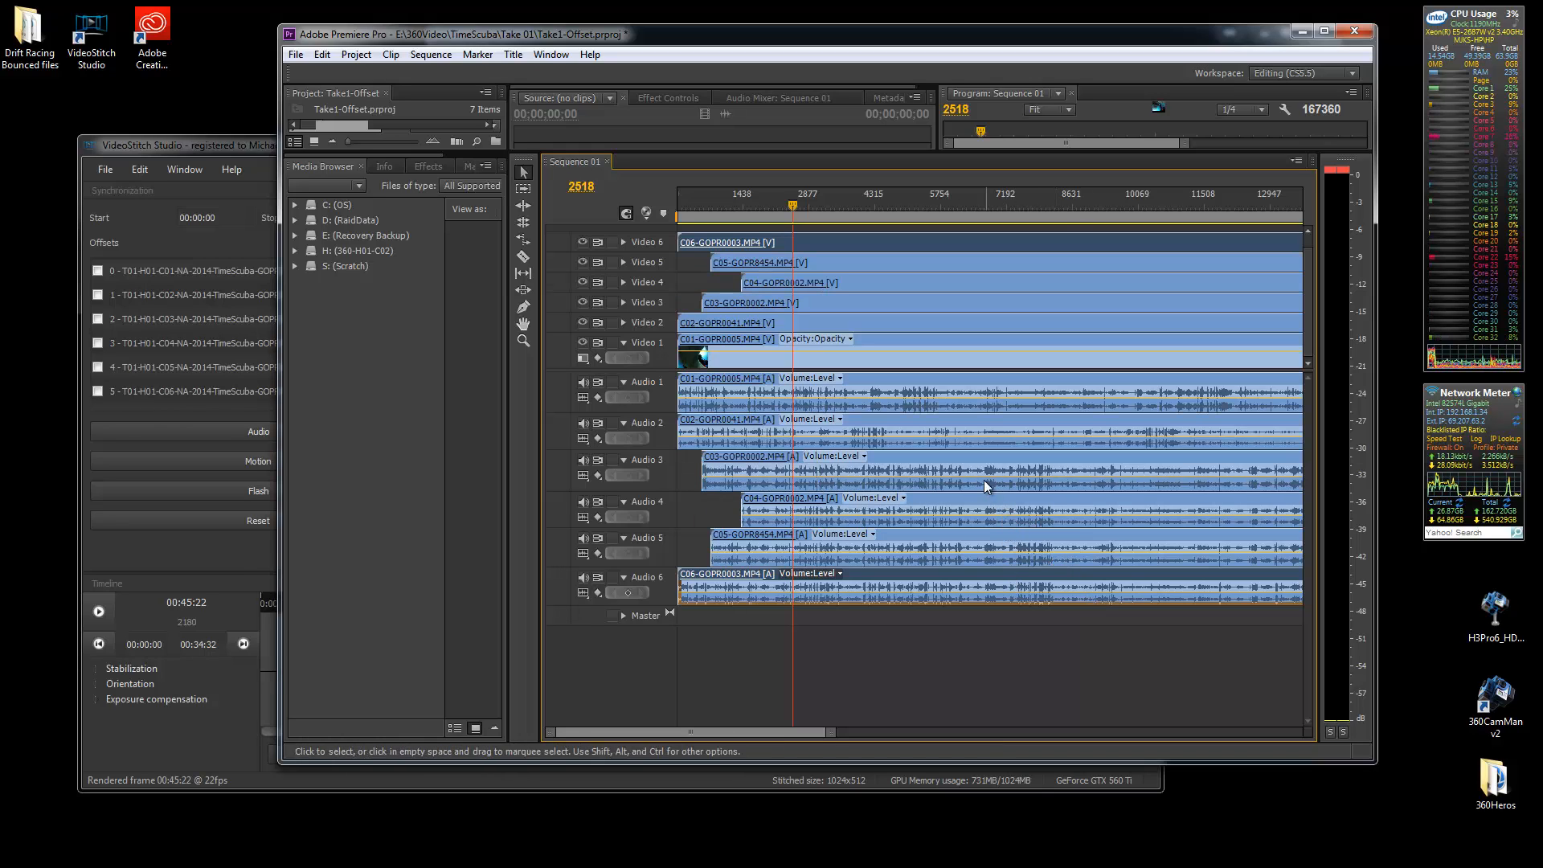
left_click_drag(795, 432, 963, 432)
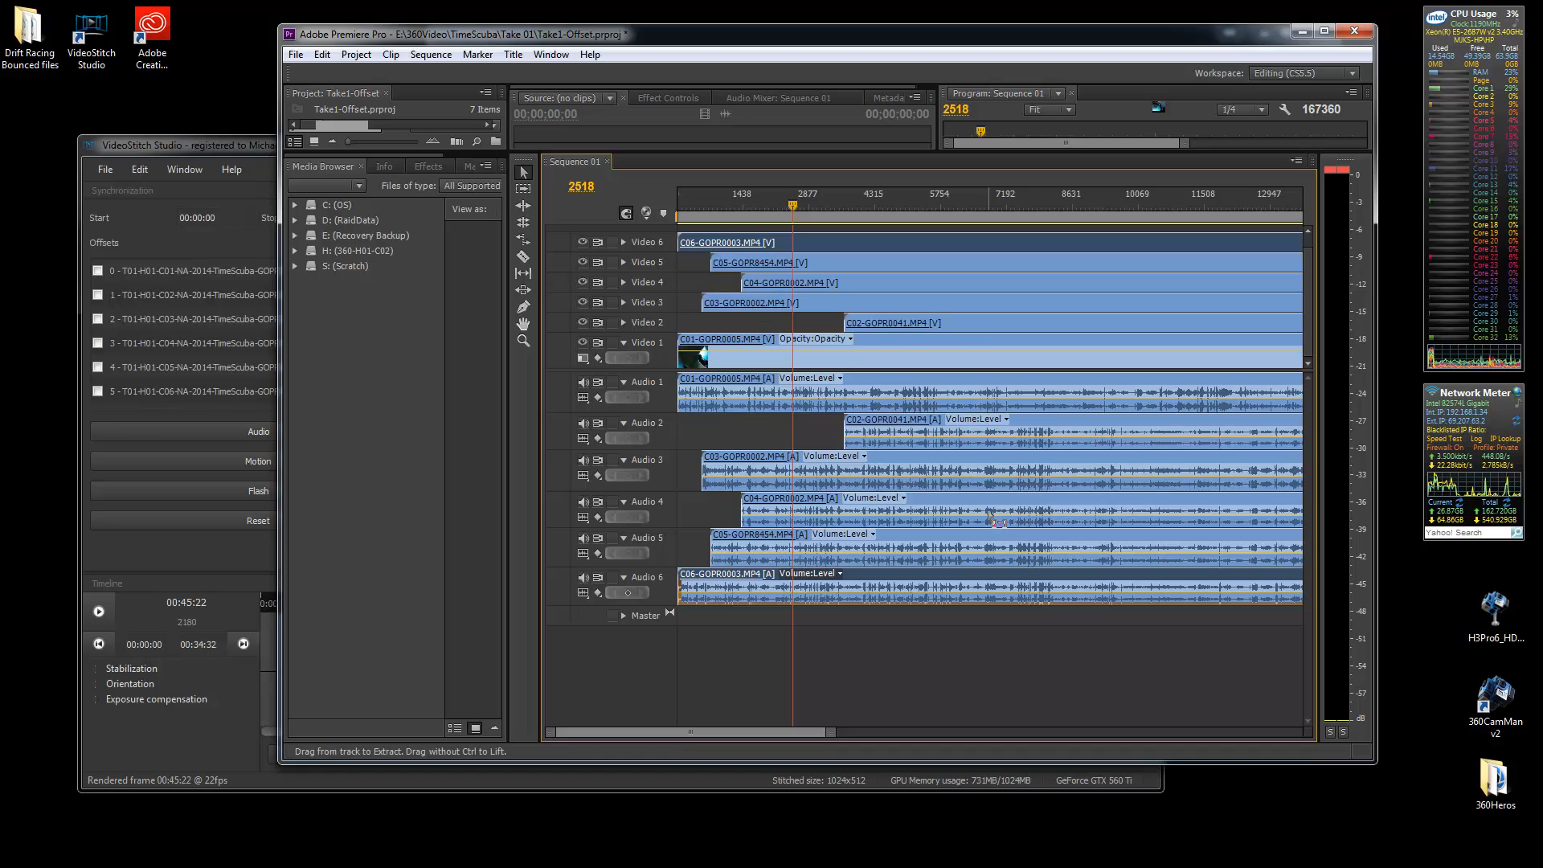
left_click_drag(845, 392, 958, 391)
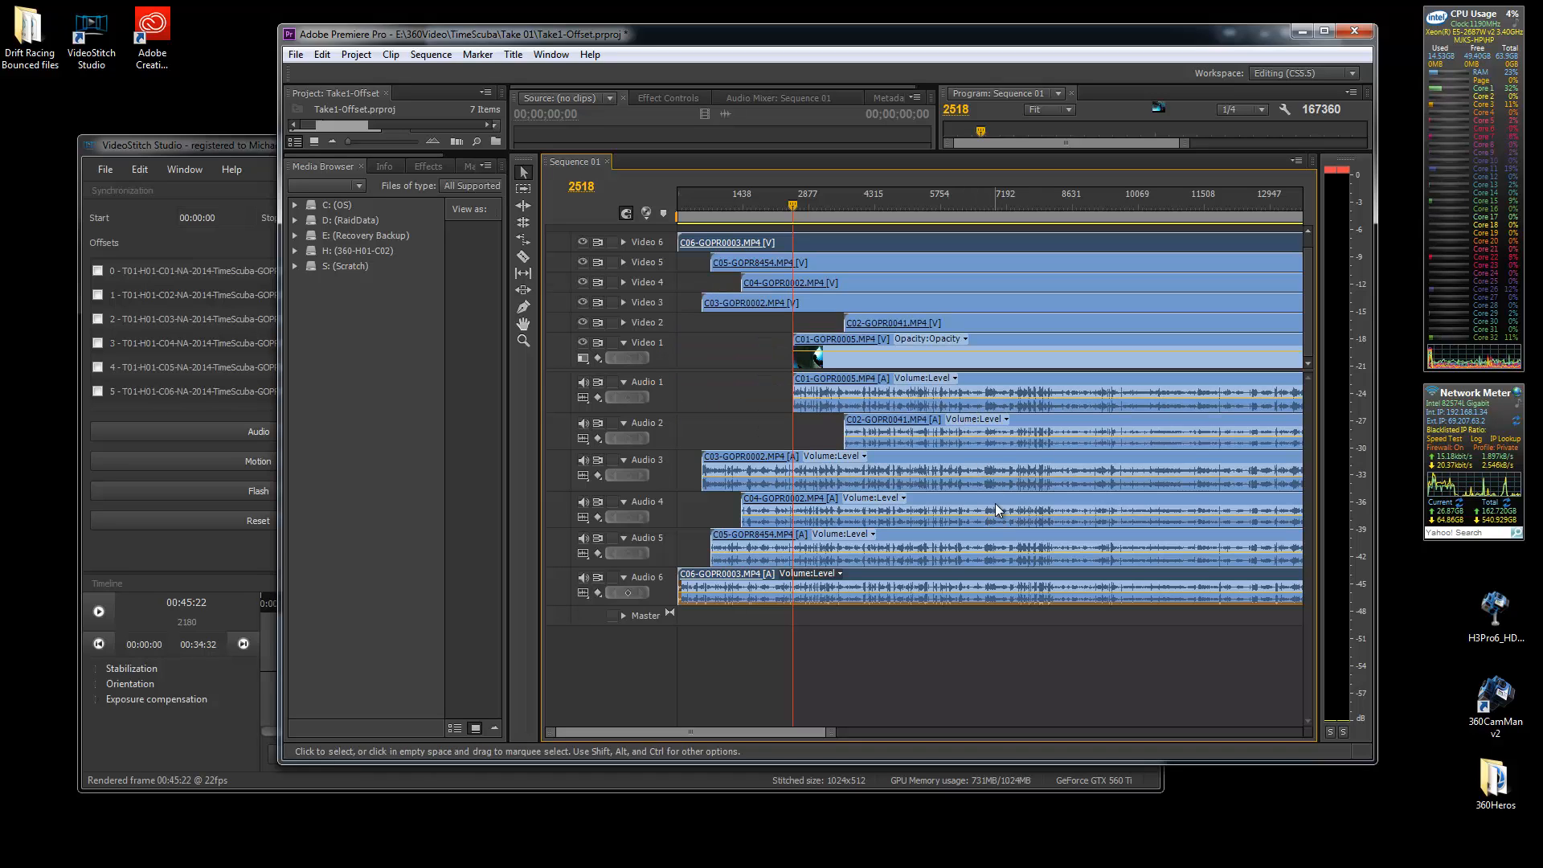
Set the playhead at frame 11800 and play the synced sequence briefly
left_click(1216, 195)
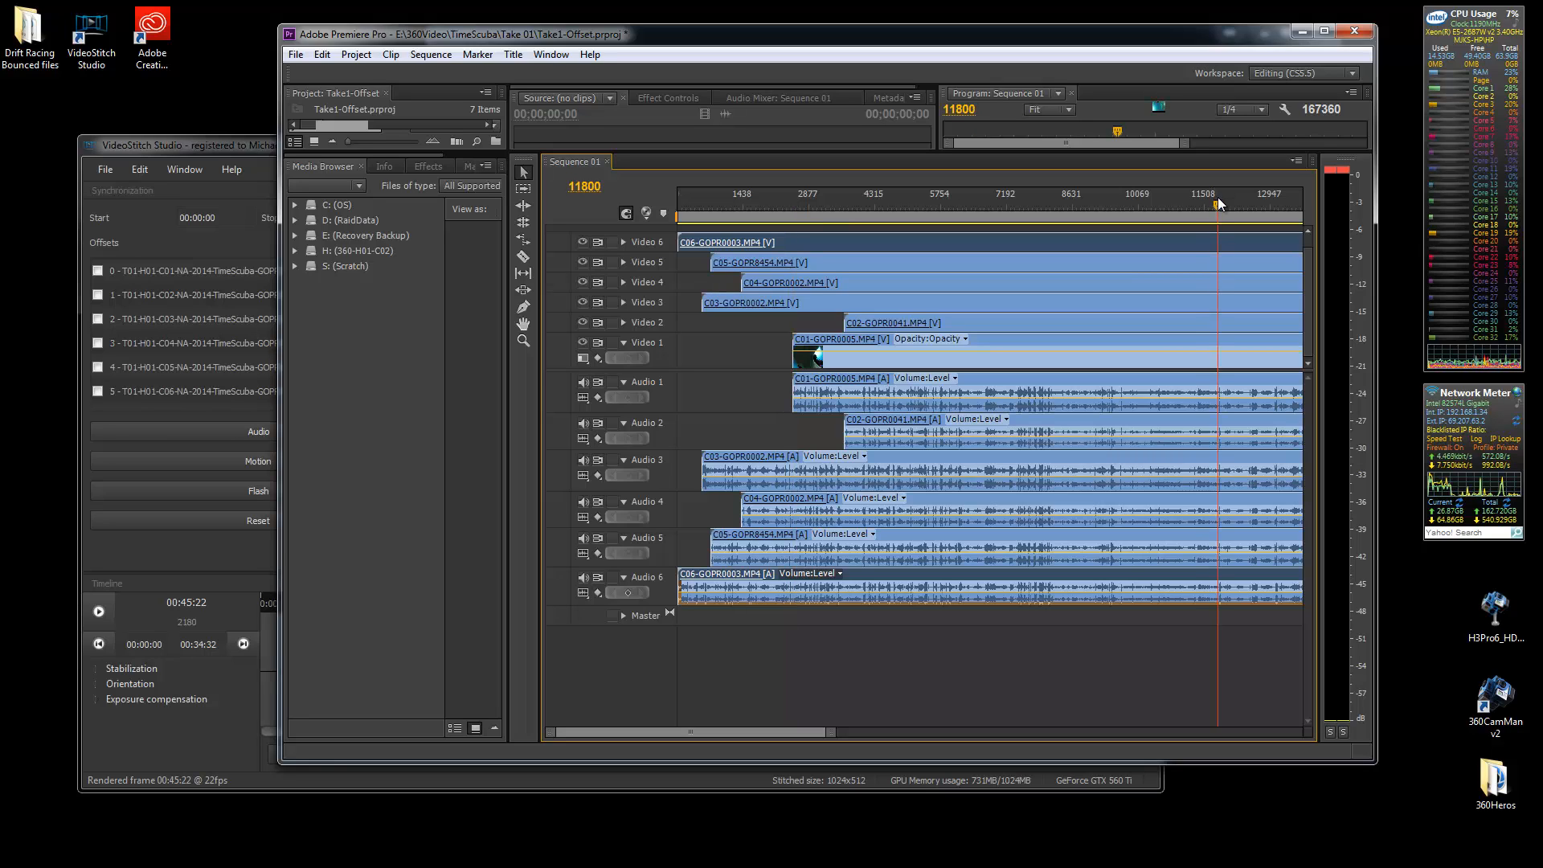
key("space")
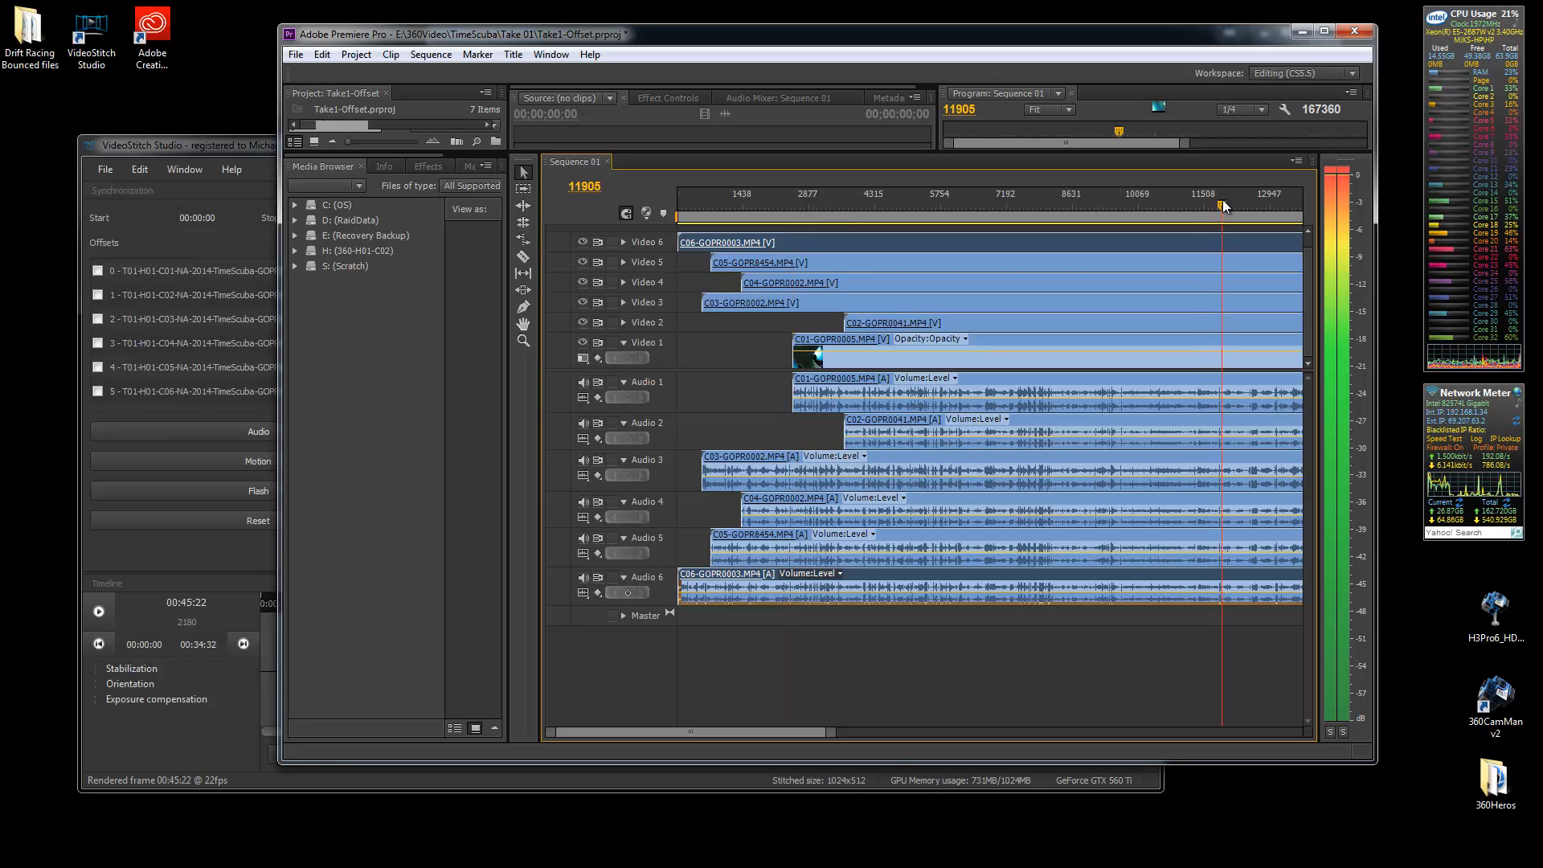
key("space")
left_click_drag(817, 735, 708, 732)
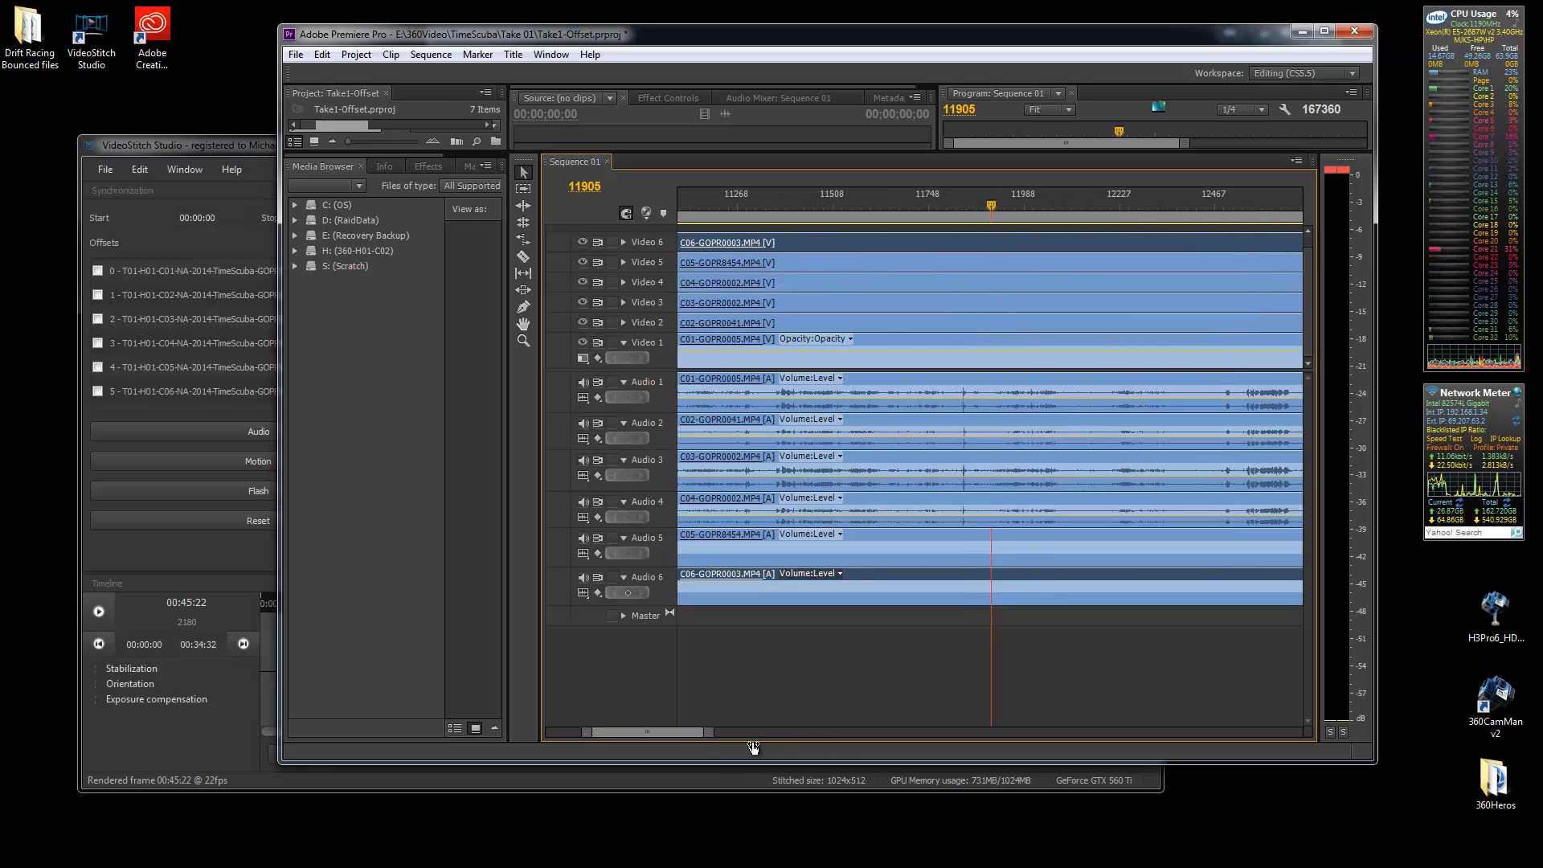
Settle the playhead on frame 11835 where the six audio spikes line up and play around the sync point
left_click(966, 202)
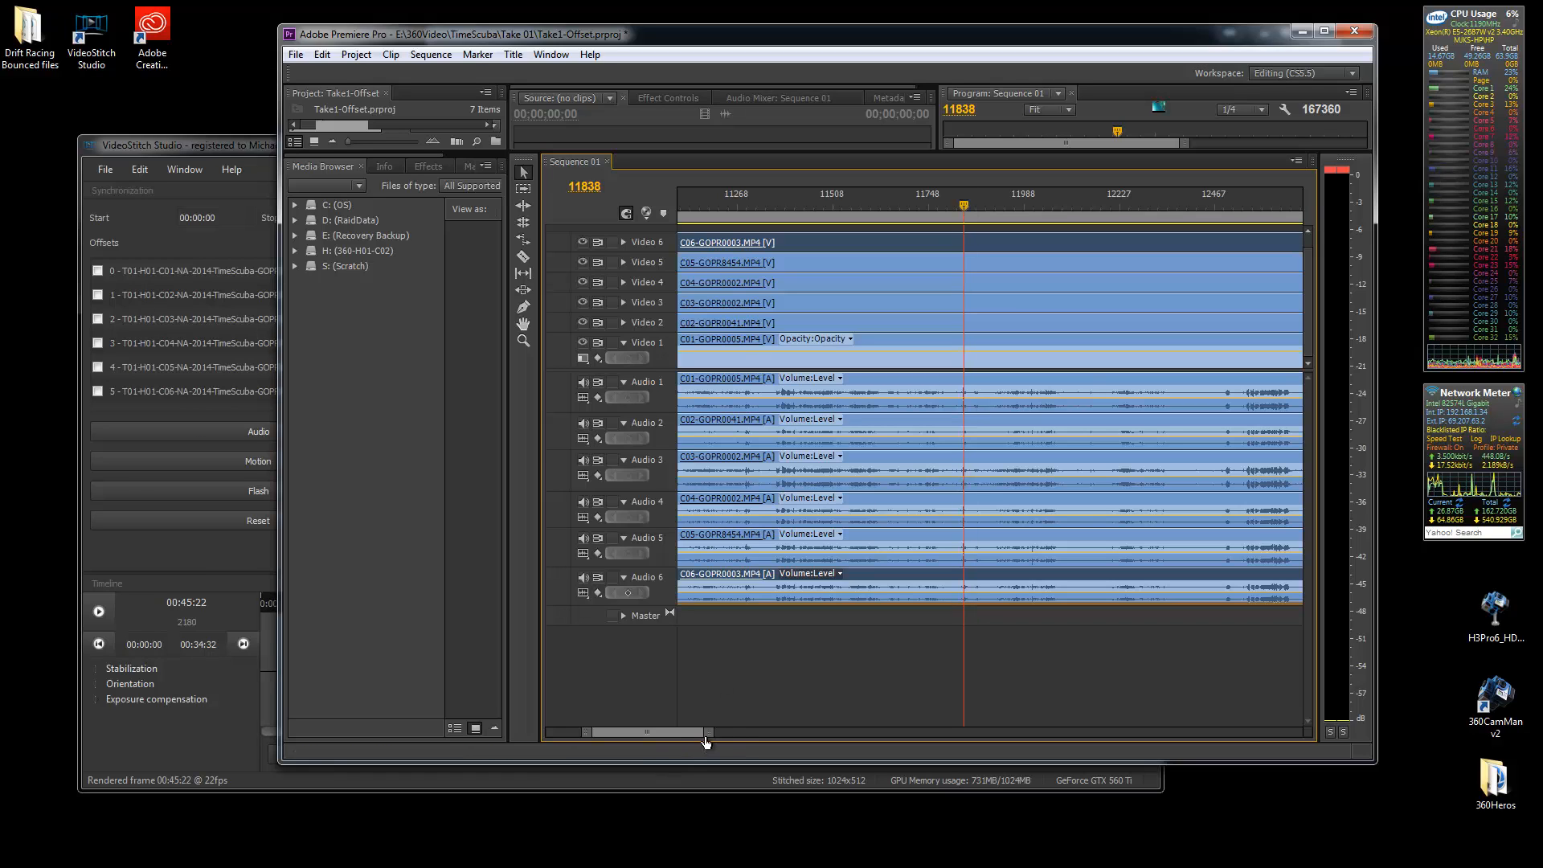
left_click_drag(705, 734, 594, 735)
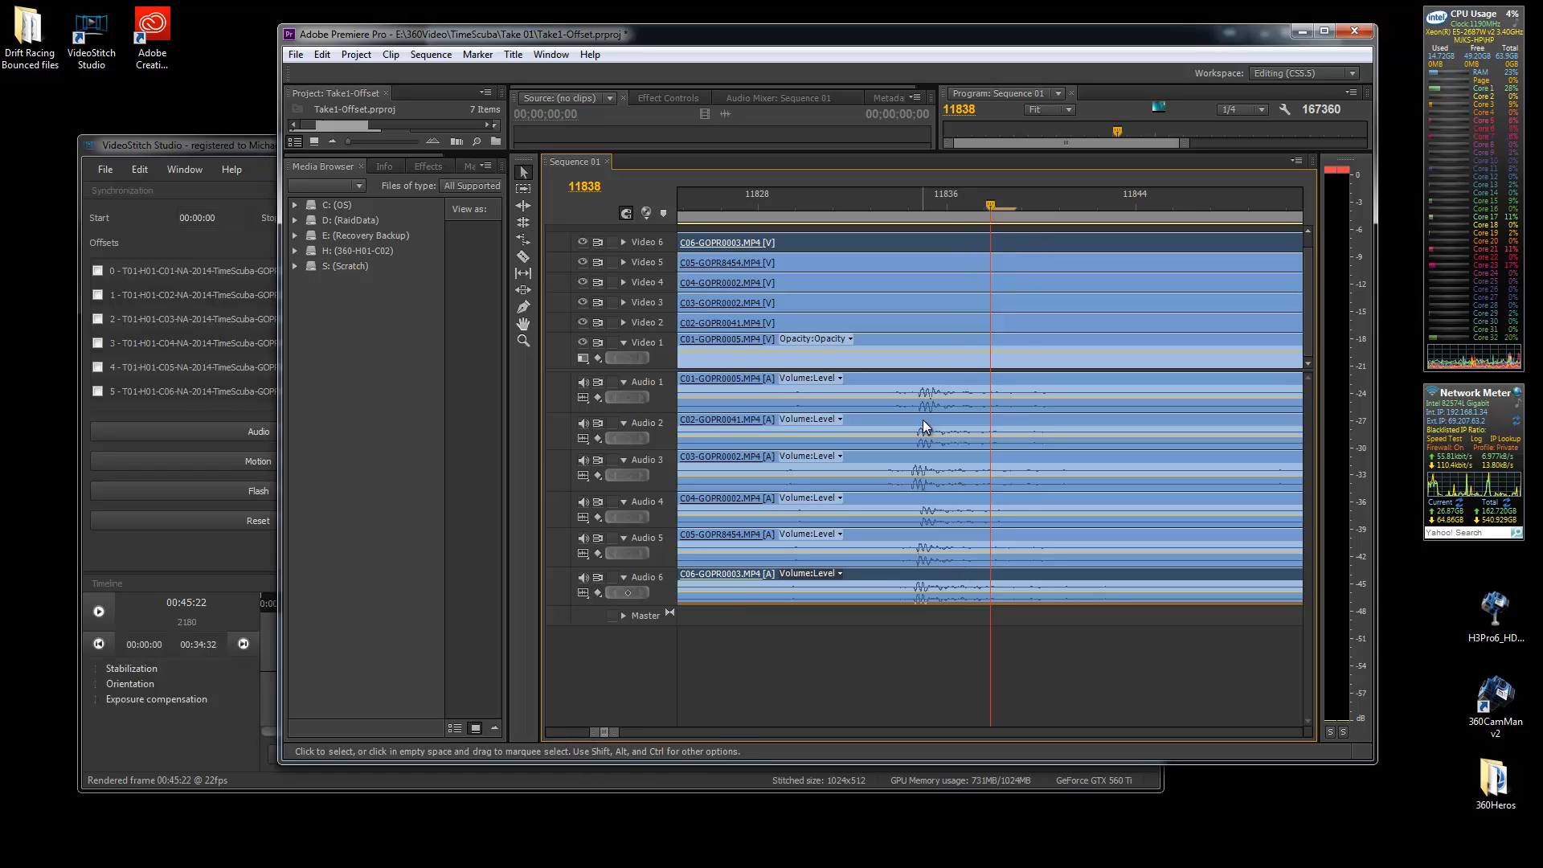
key("Left")
key("Left")
key("Left")
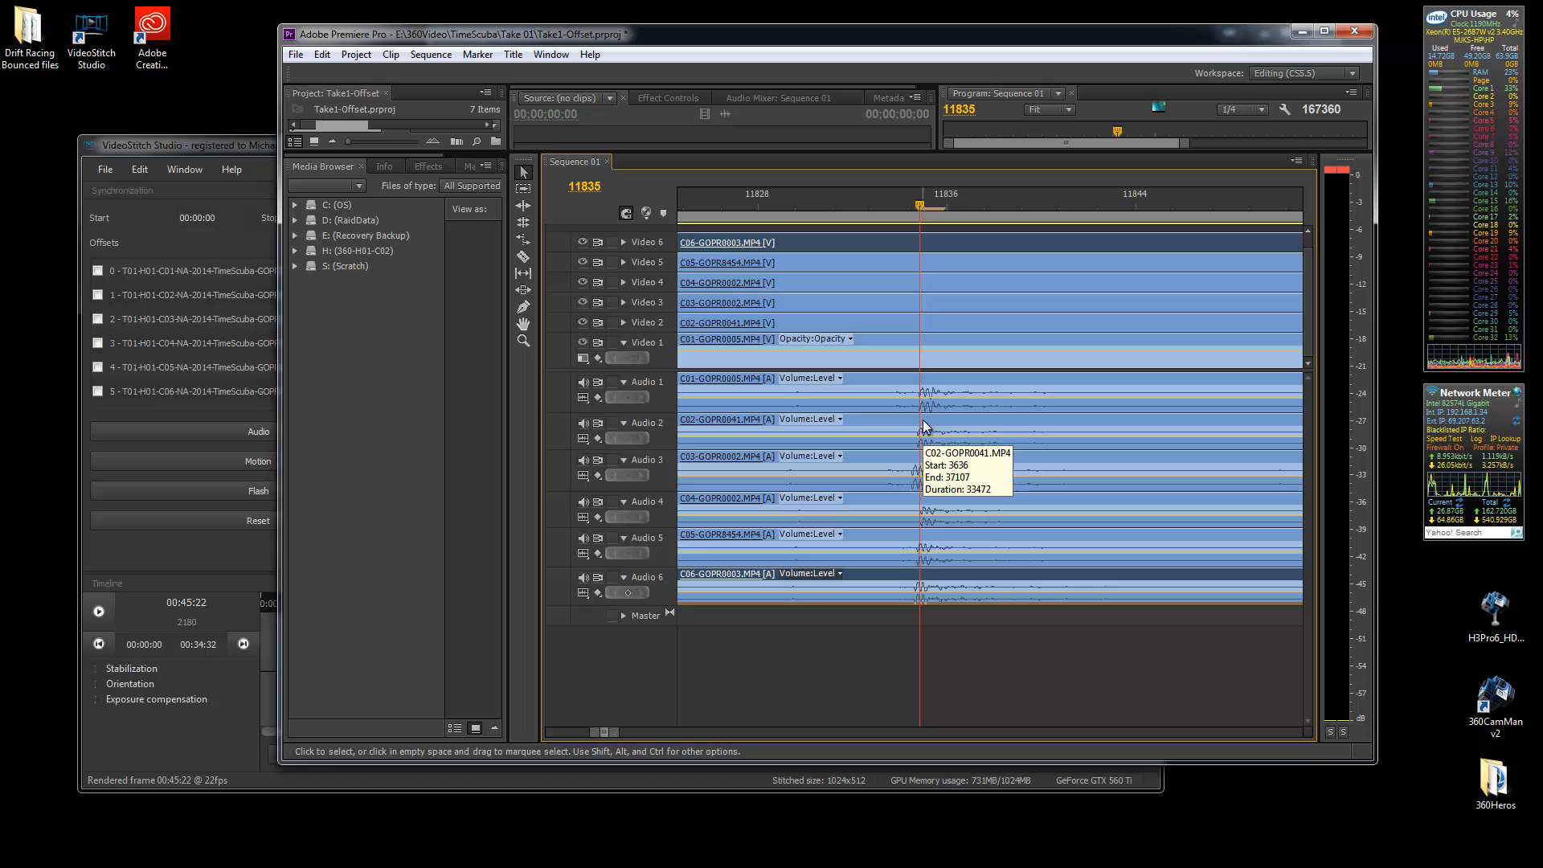
key("space")
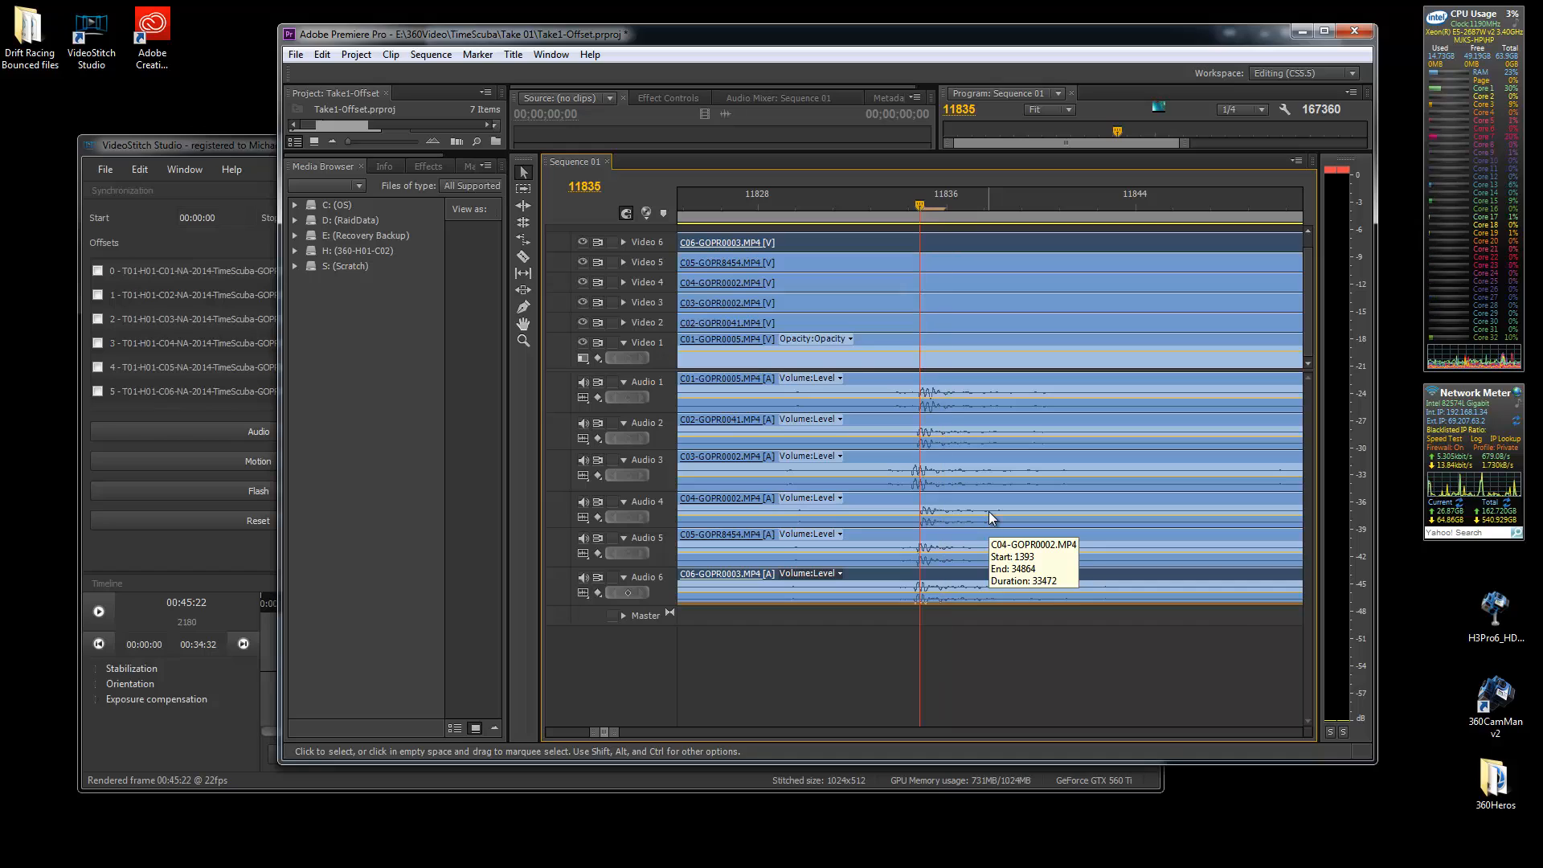
key("space")
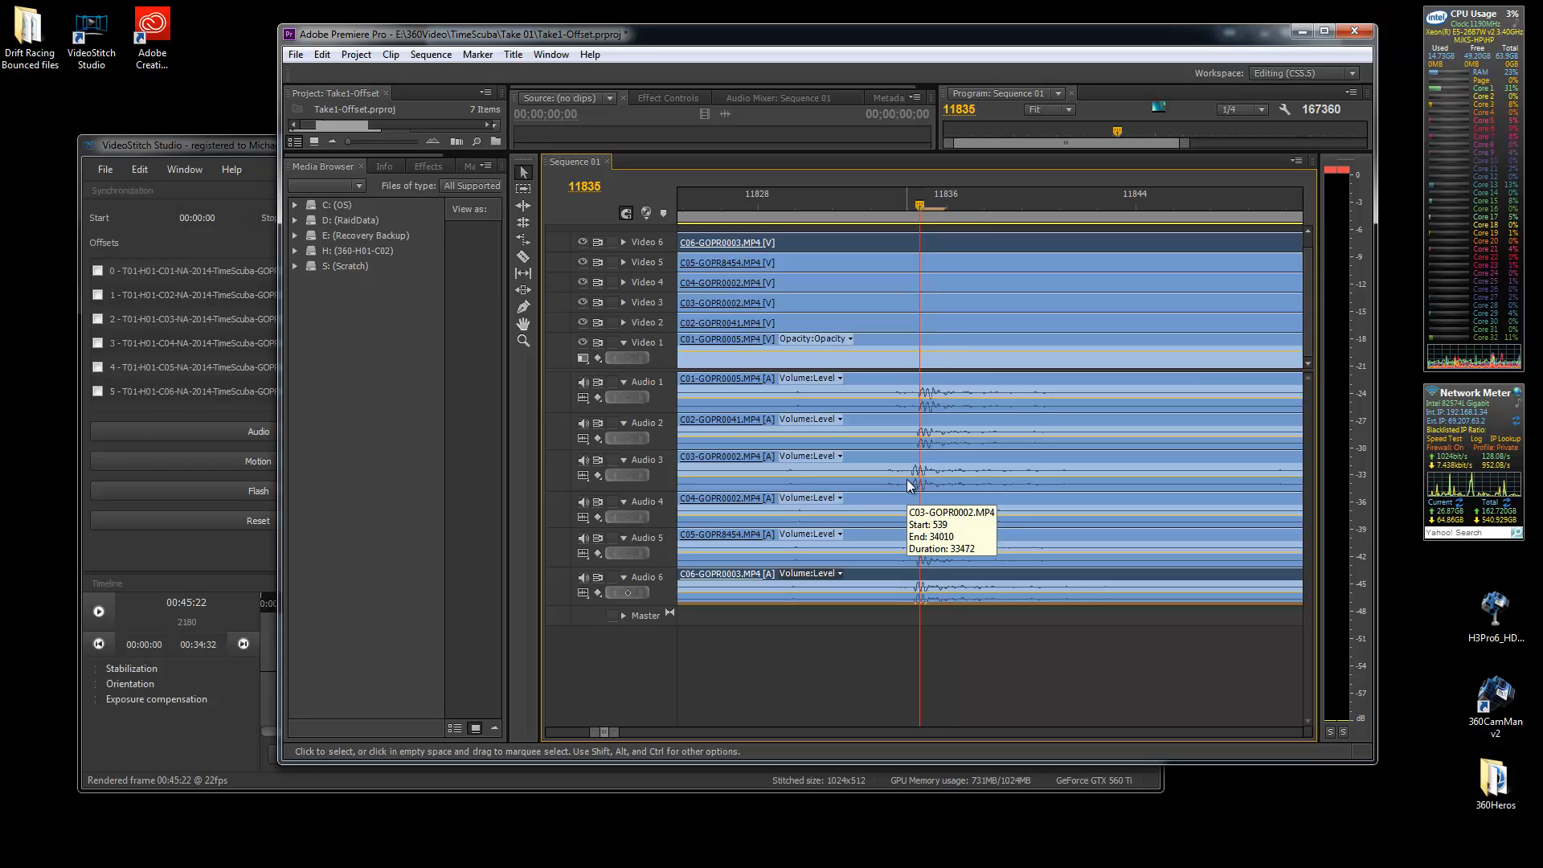
Check a clip's frame offset field in VideoStitch Studio and return to Premiere Pro
left_click(240, 150)
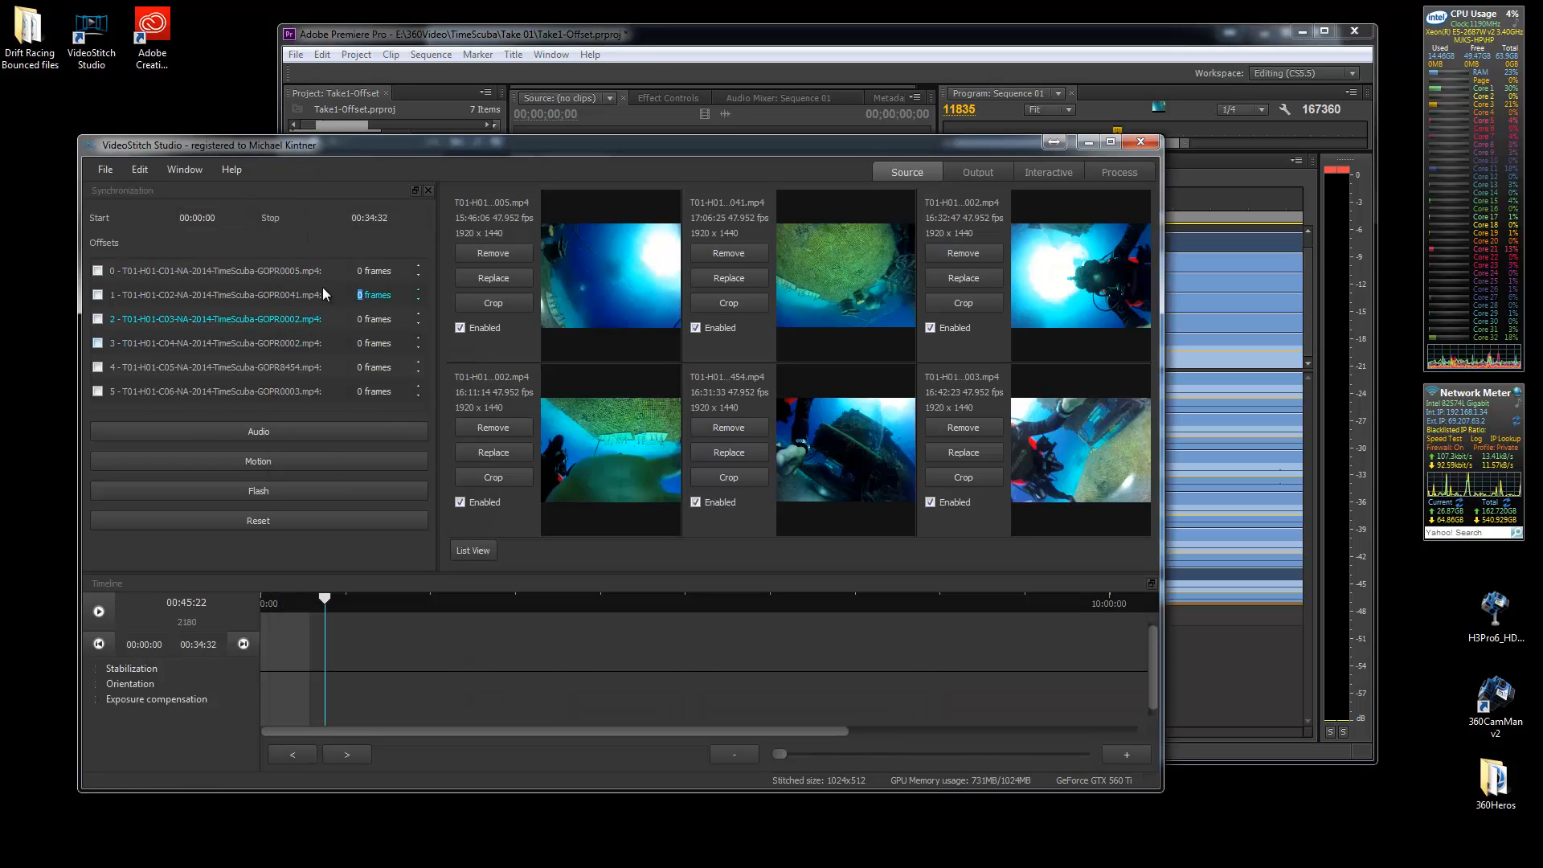
double_click(361, 343)
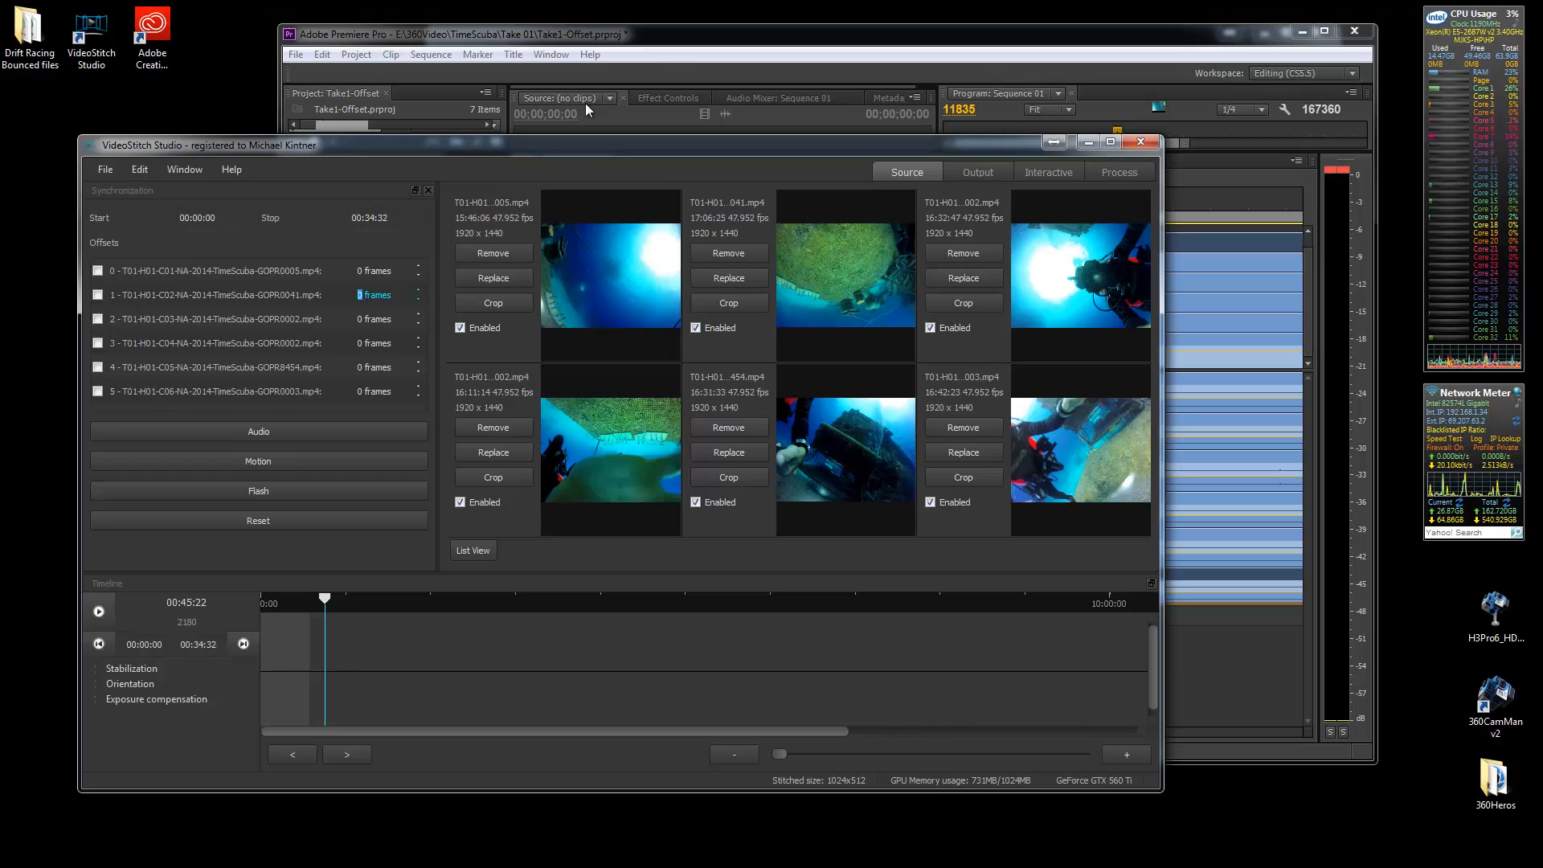
left_click(680, 42)
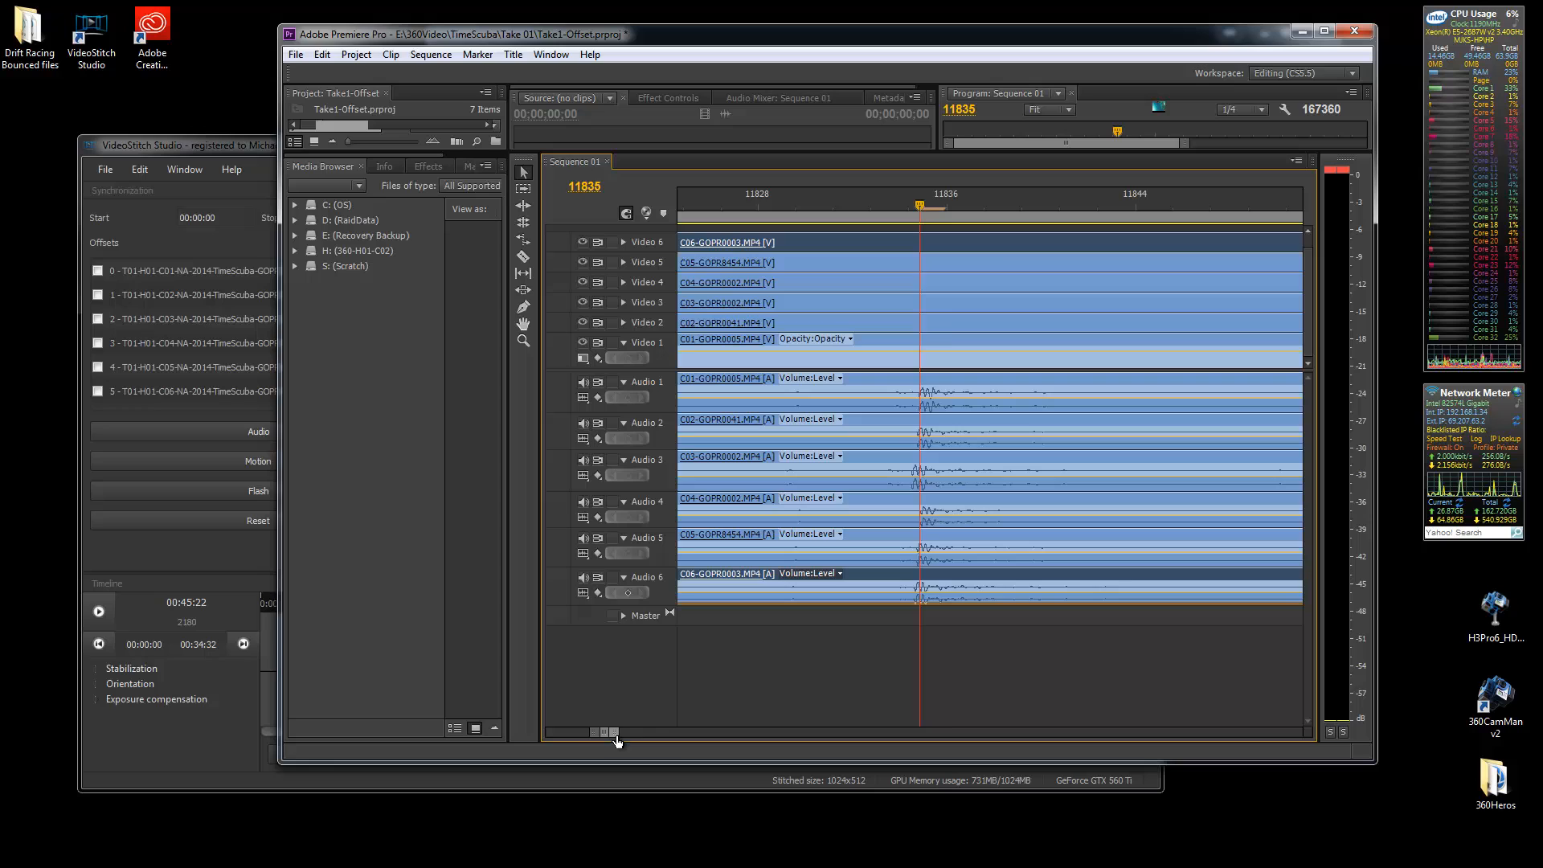
mouse_move(609, 732)
left_mouse_down()
mouse_move(846, 755)
mouse_move(904, 732)
left_mouse_up()
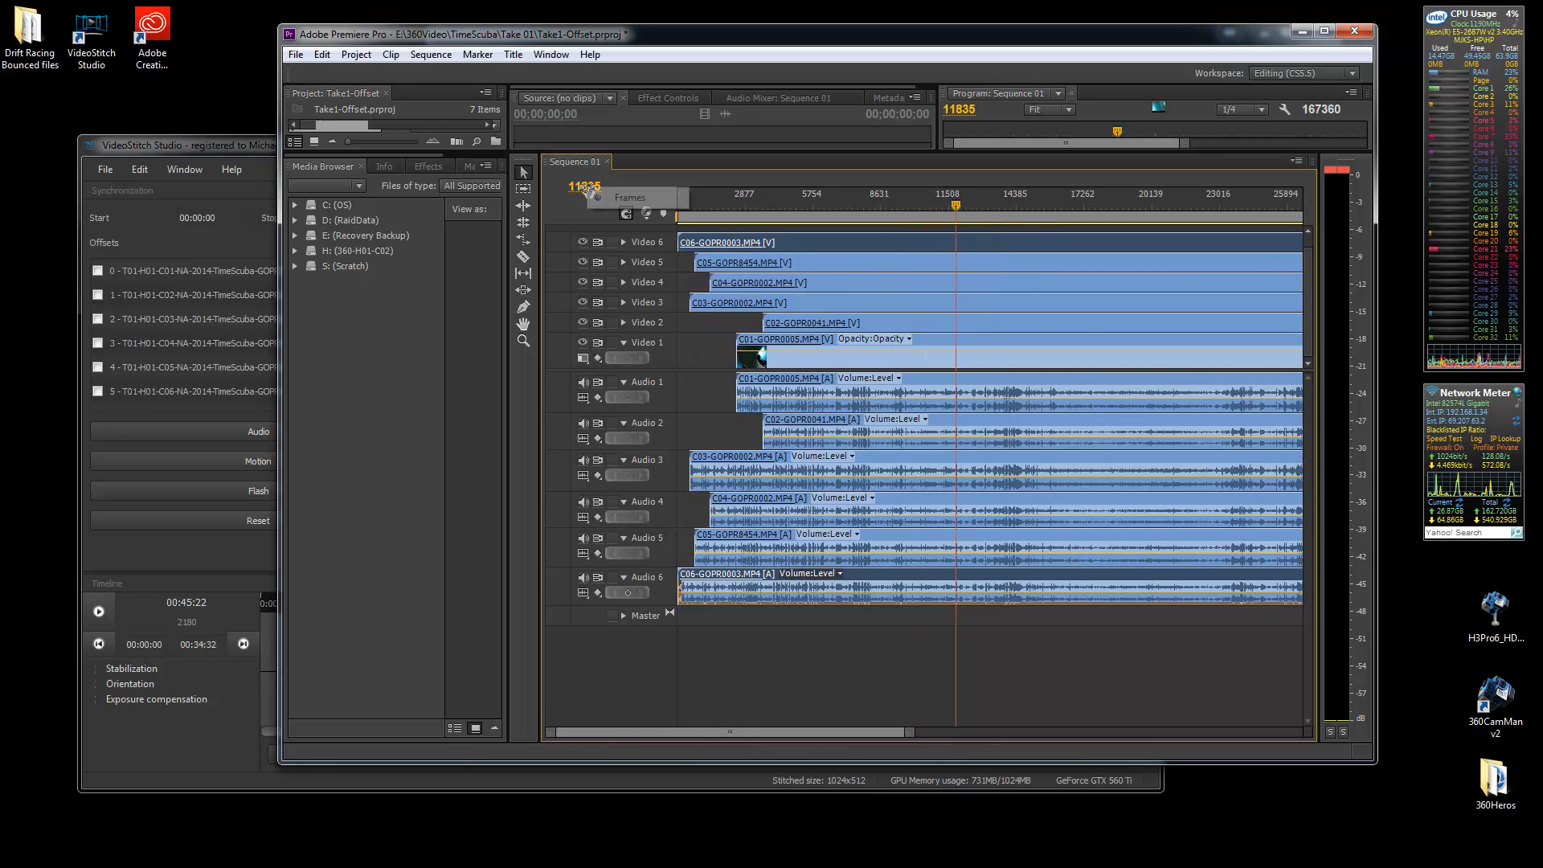
Show the timeline timecode as Frames, then launch 360CamMan from the desktop
right_click(586, 191)
left_click(621, 198)
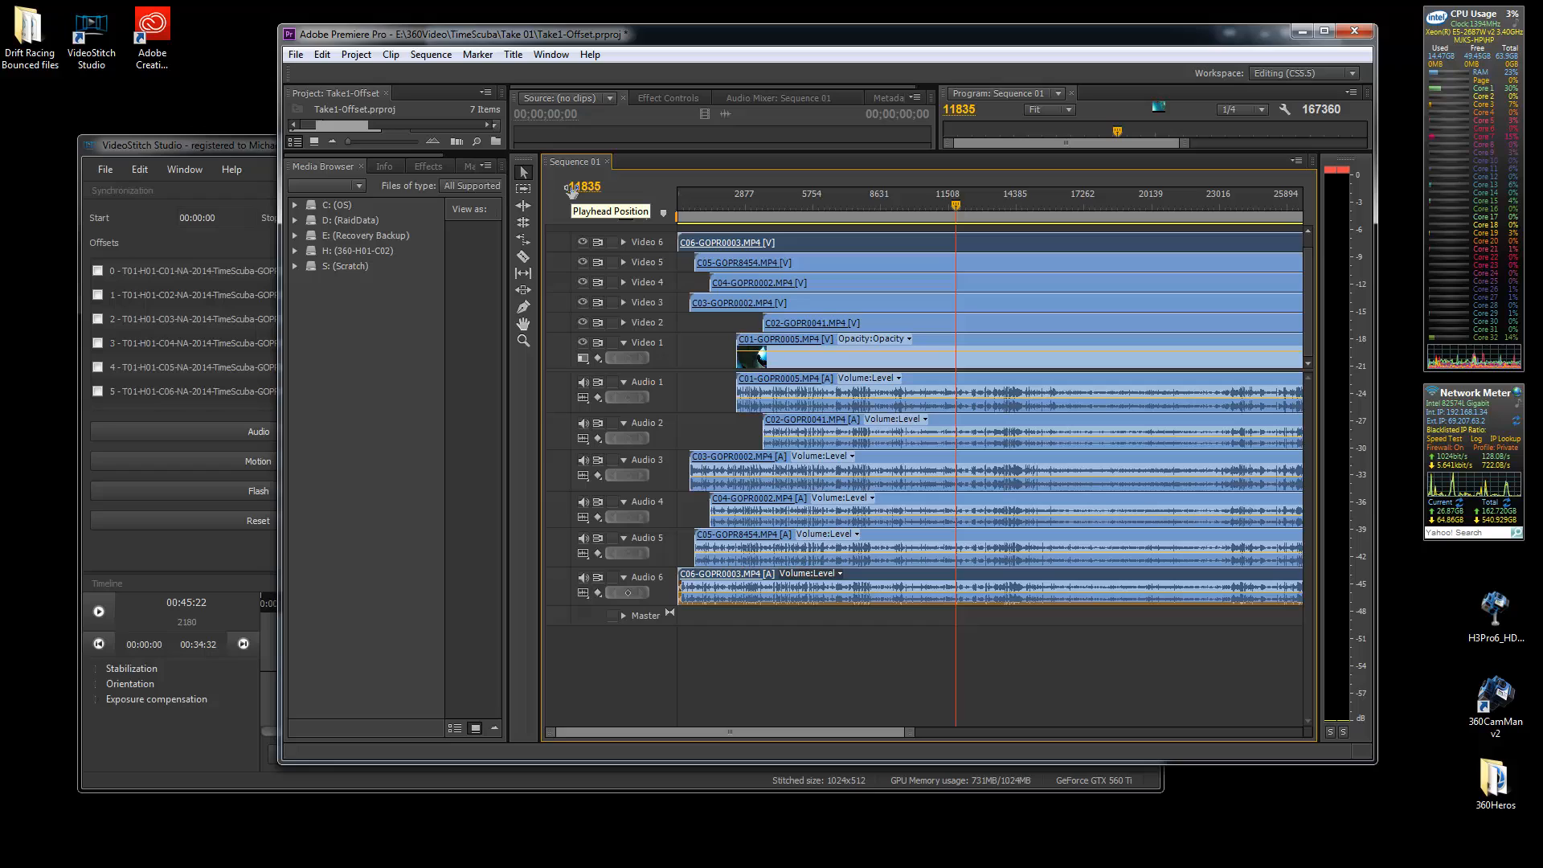
double_click(1504, 696)
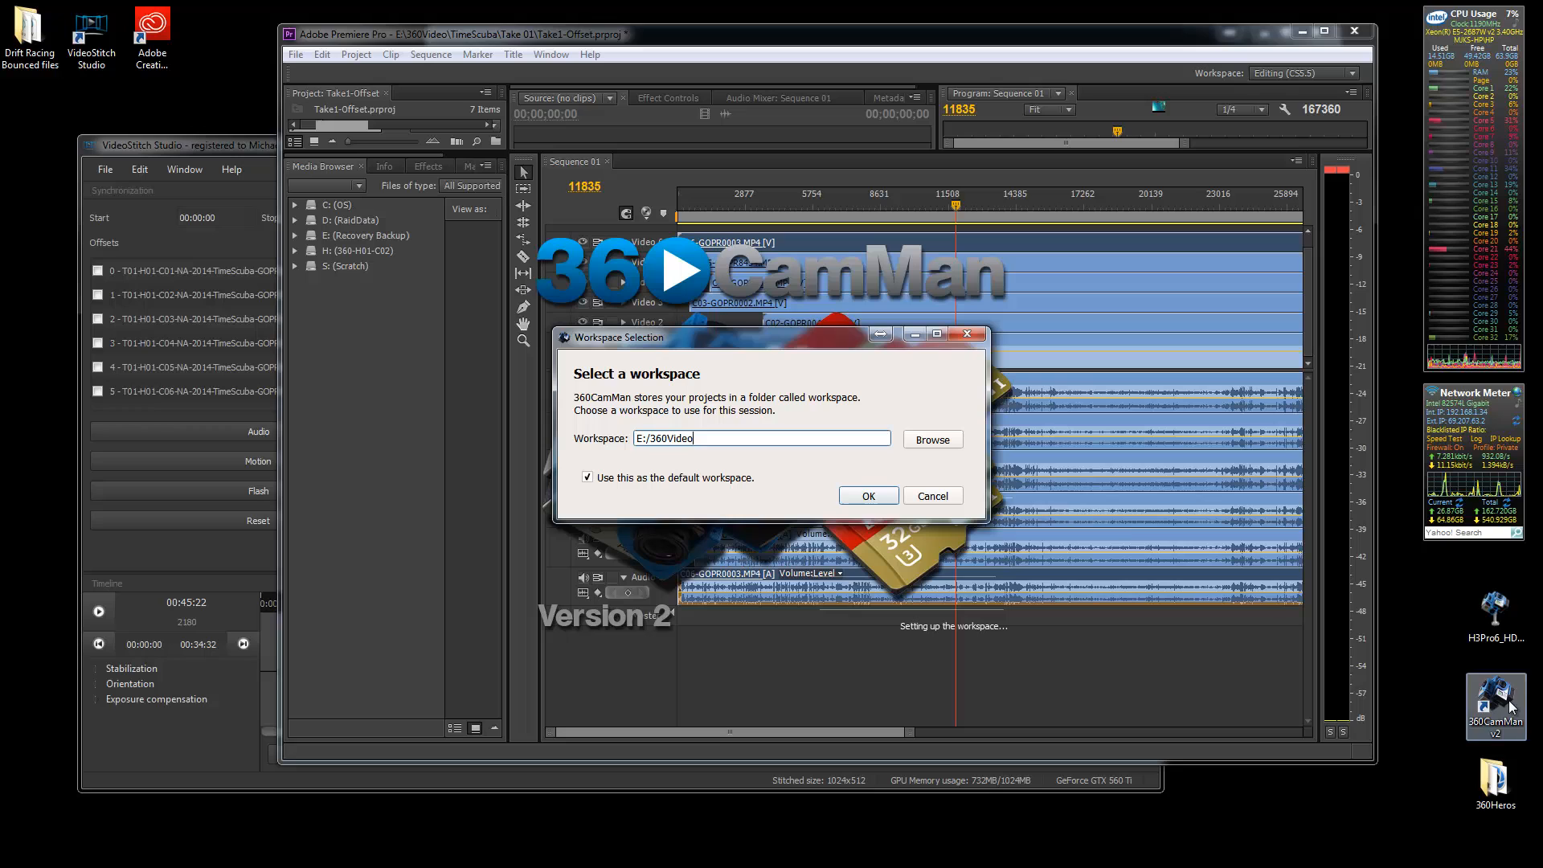
Accept the default workspace folder and detect the connected camera card drive
left_click(869, 497)
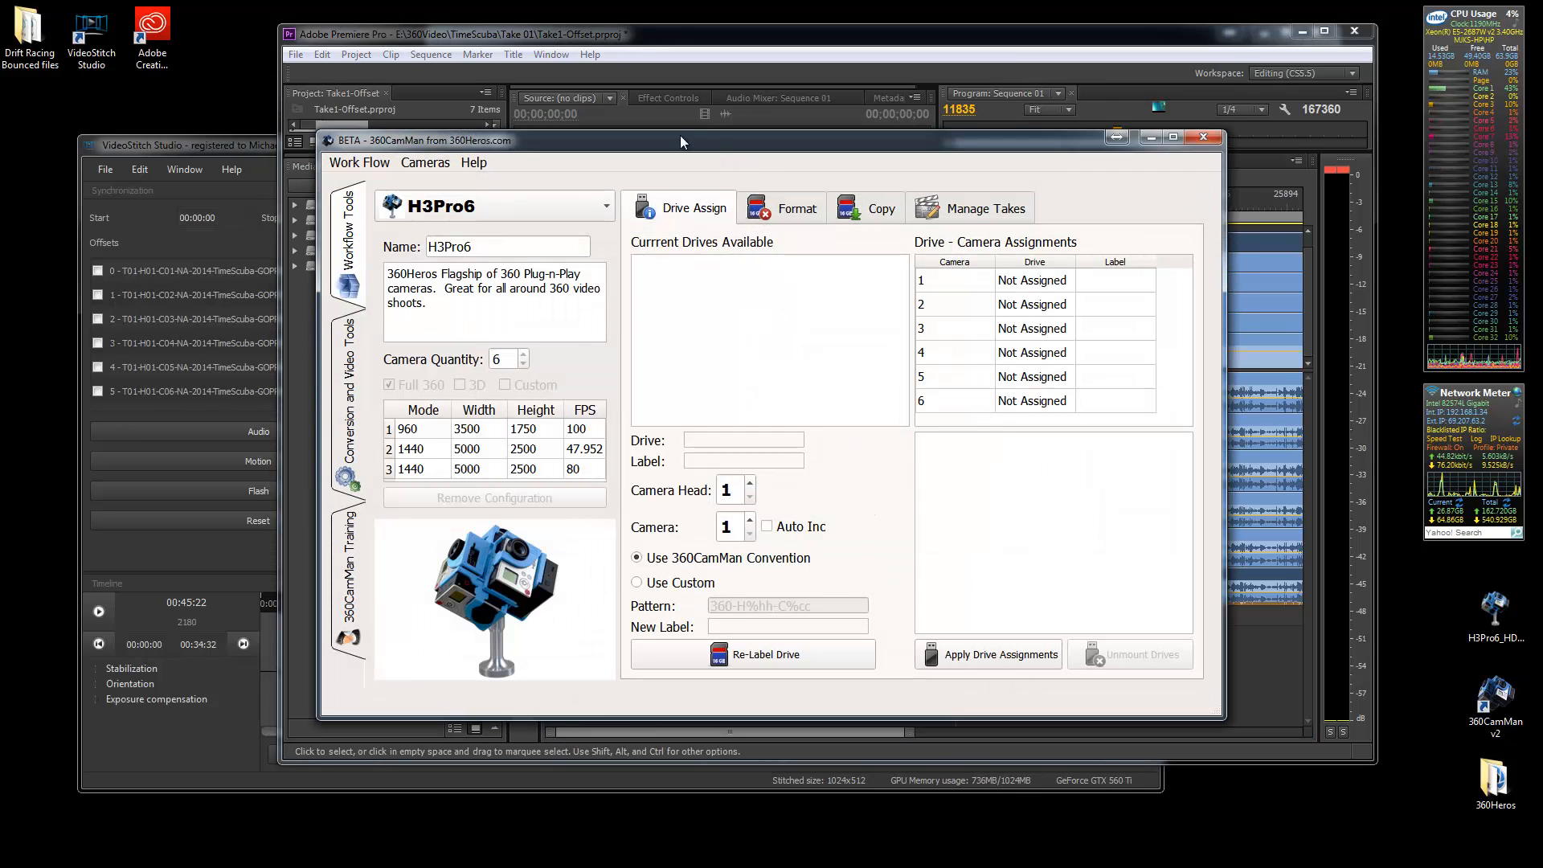
left_click_drag(680, 140, 603, 100)
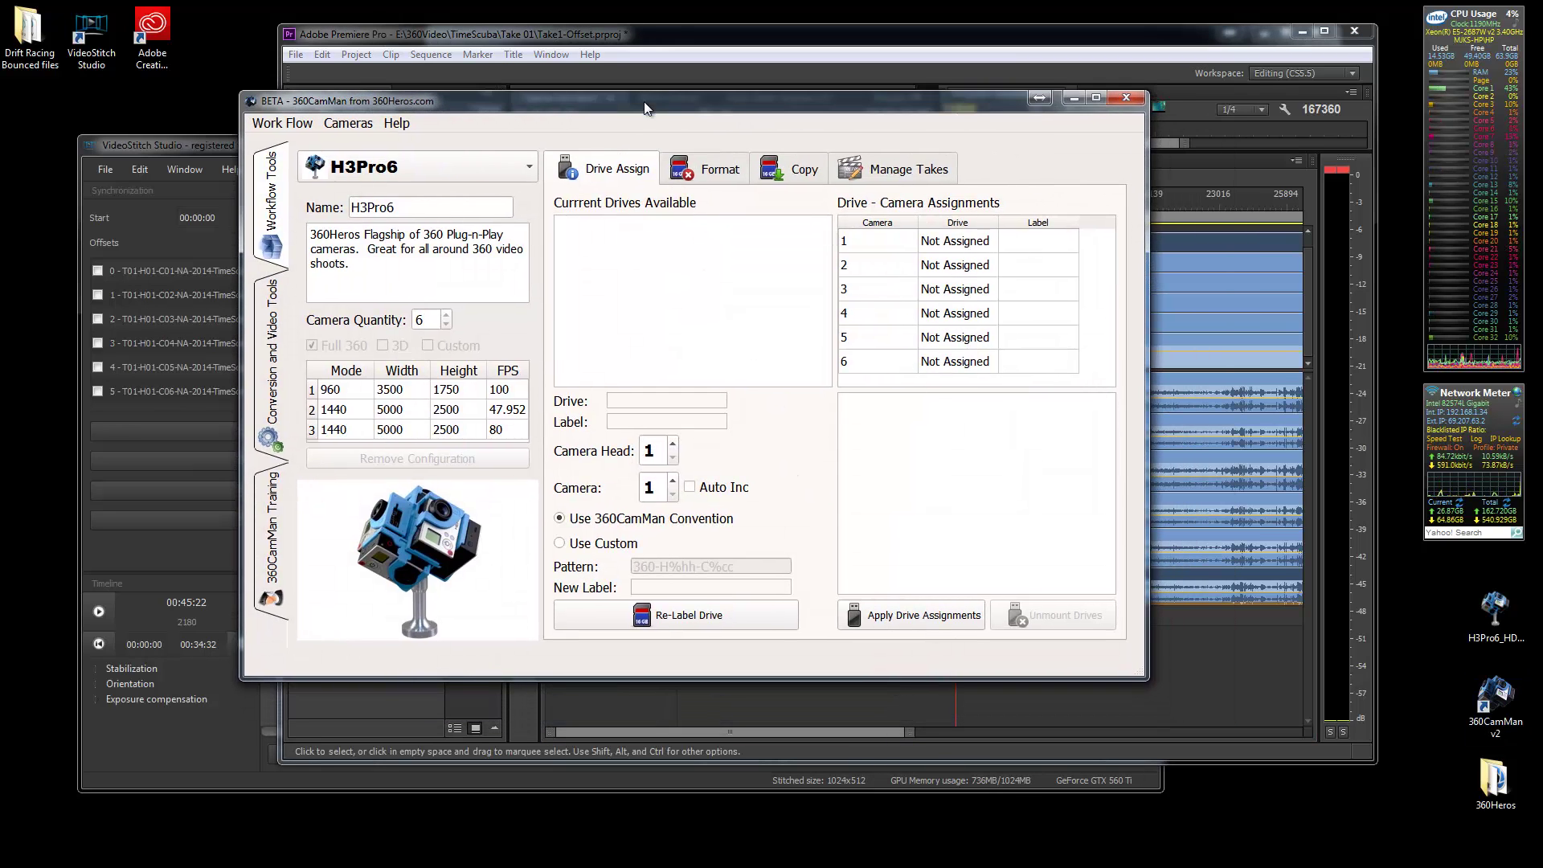
left_click(626, 180)
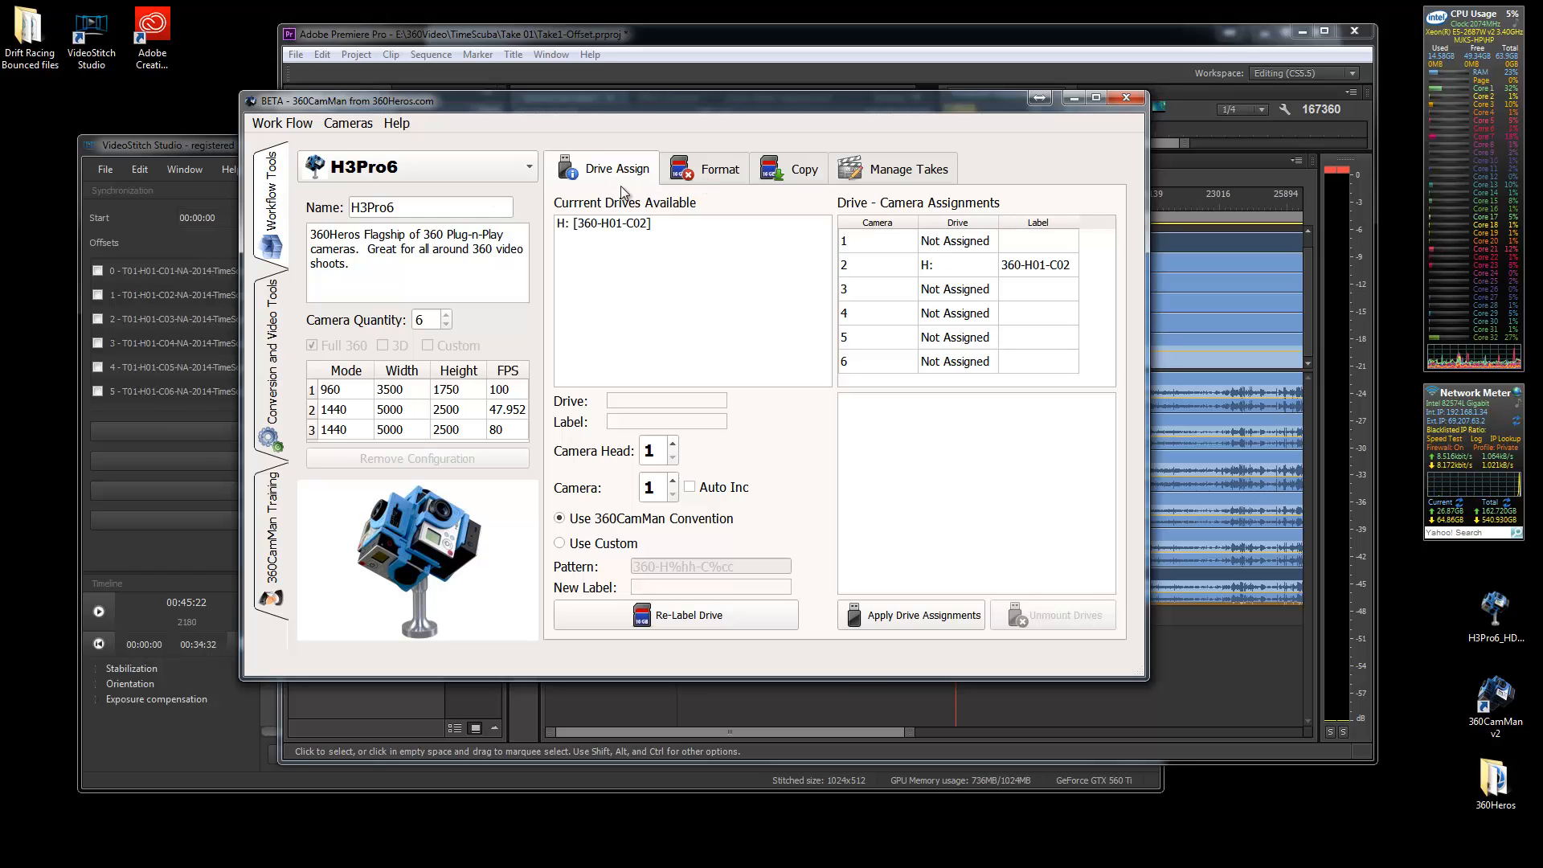
Step through the Format, Copy and Manage Takes workflow pages
left_click(719, 170)
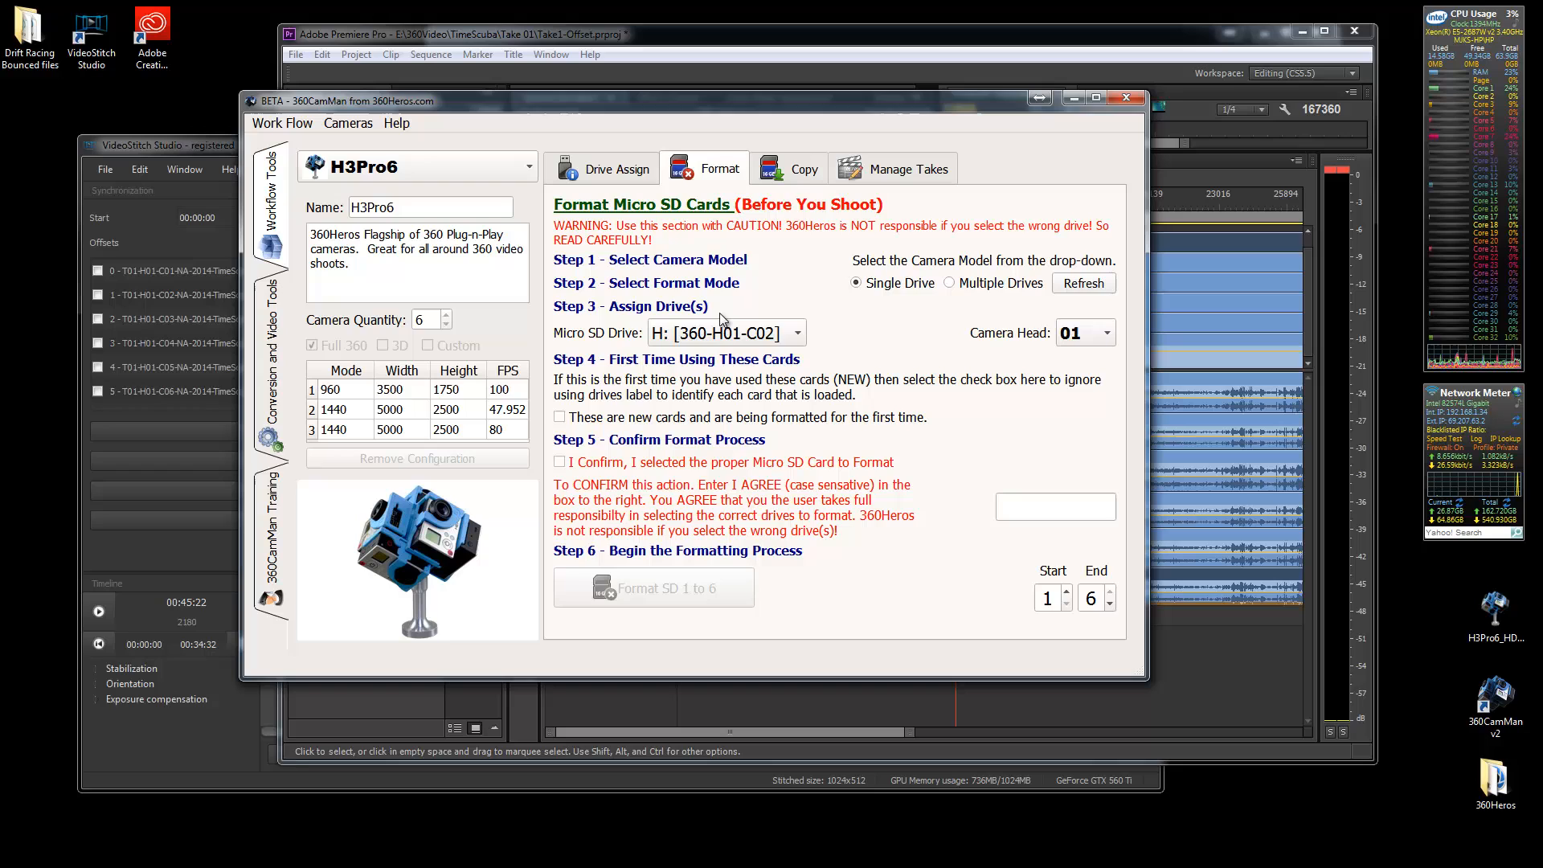
left_click(796, 169)
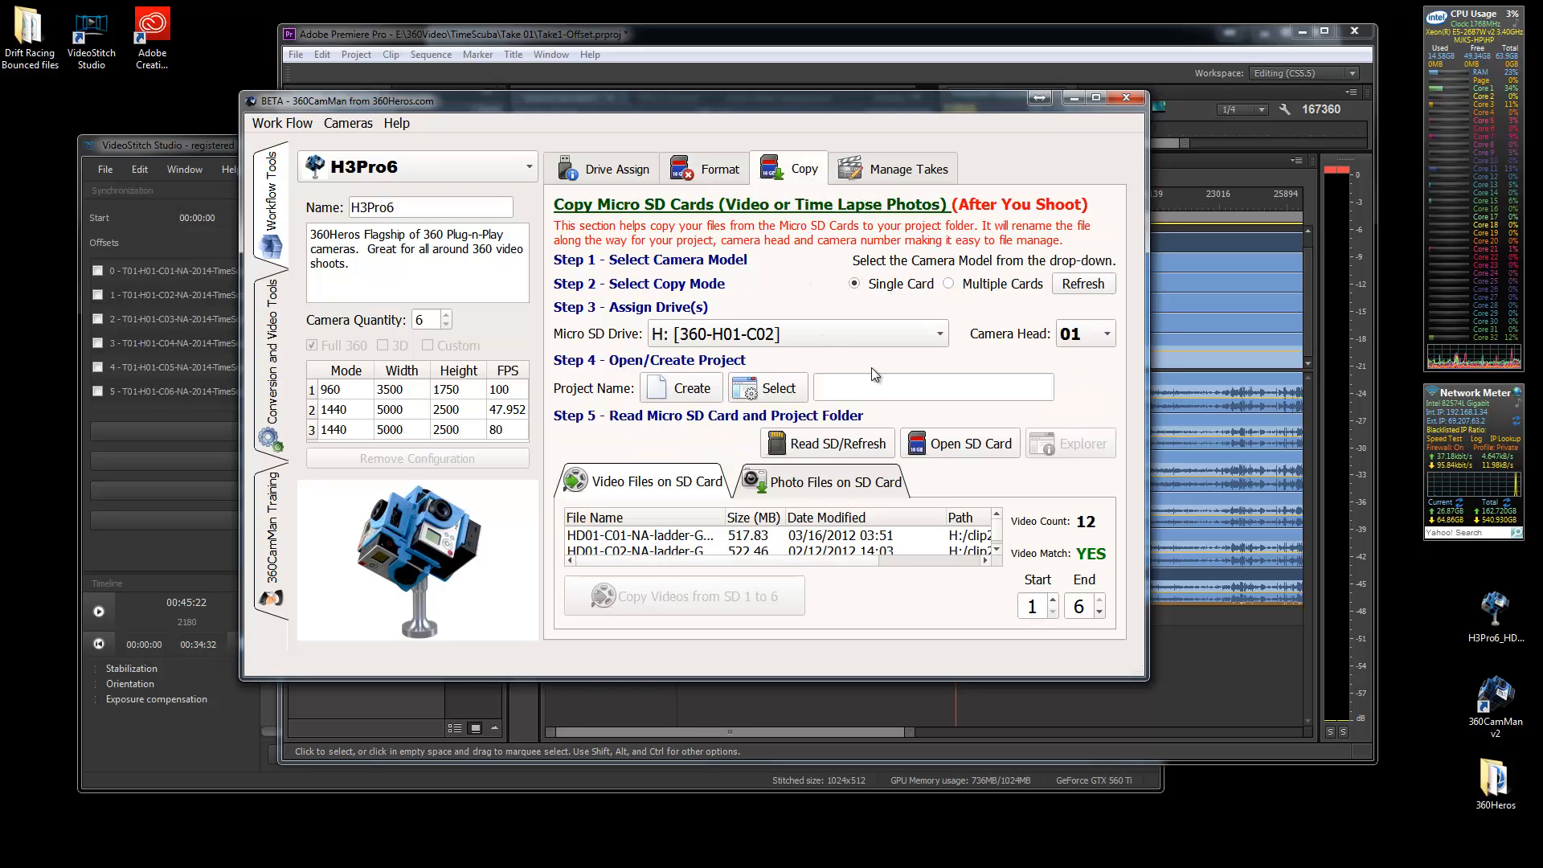
left_click(910, 169)
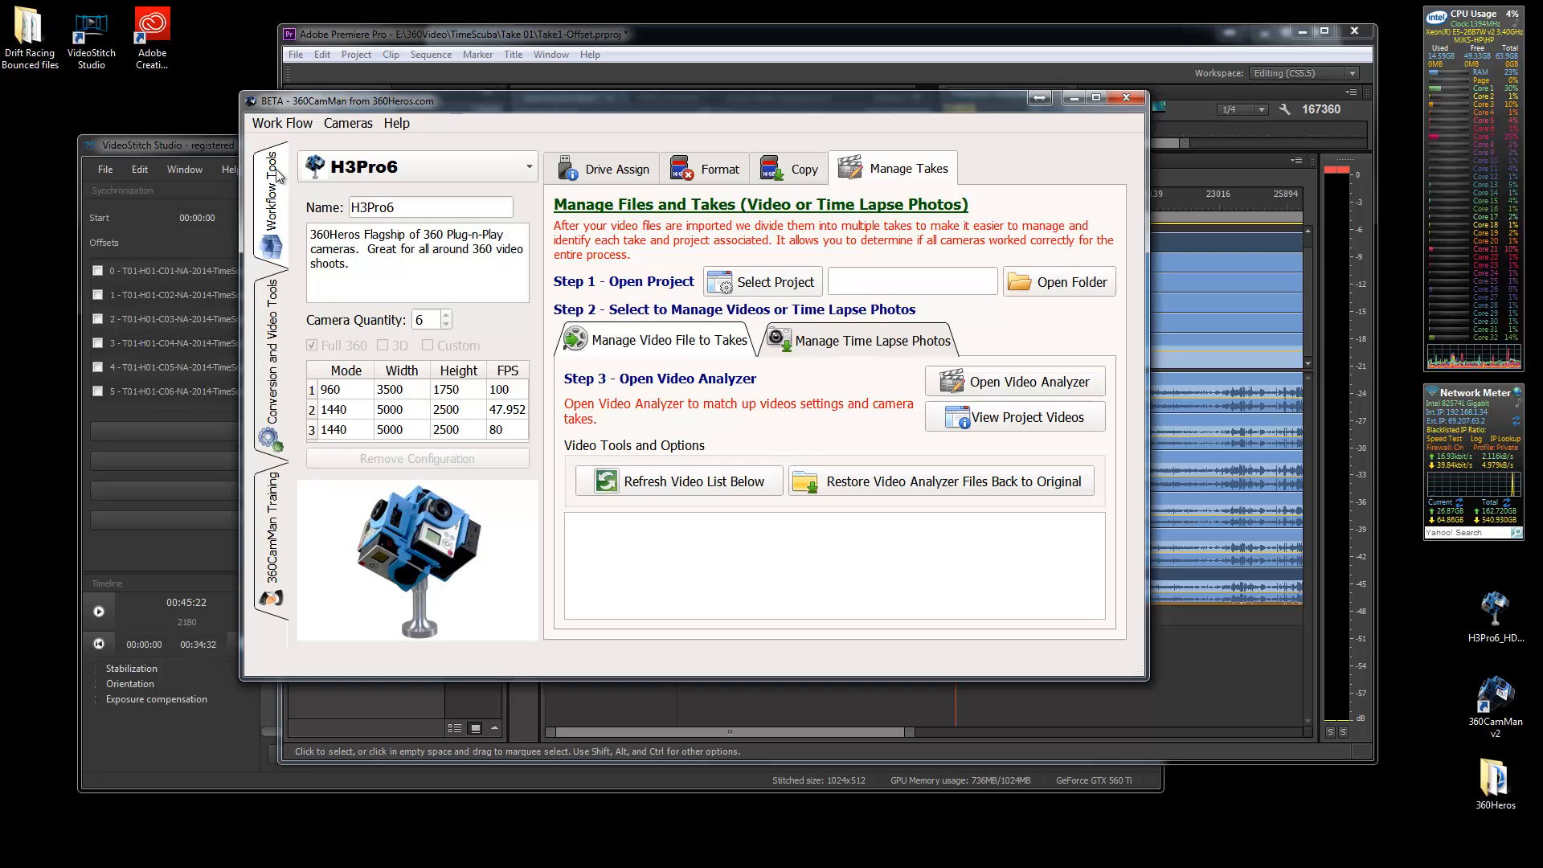
Switch to the Conversion and Video Tools page and bring up the Take 01 folder alongside
left_click(277, 410)
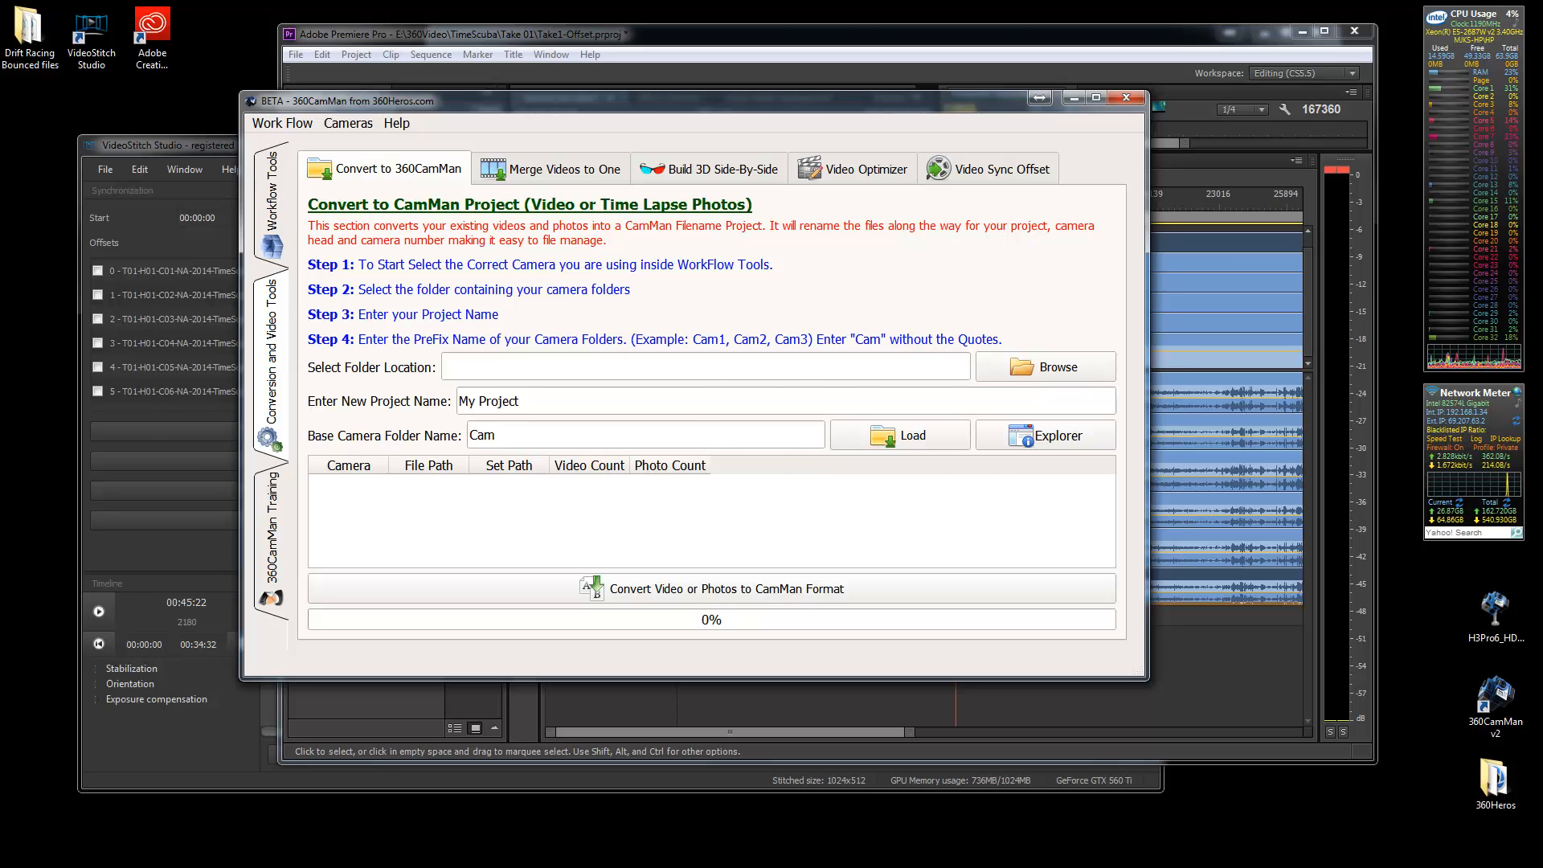
key("alt+Tab")
mouse_move(875, 54)
left_mouse_down()
mouse_move(966, 82)
mouse_move(938, 83)
left_mouse_up()
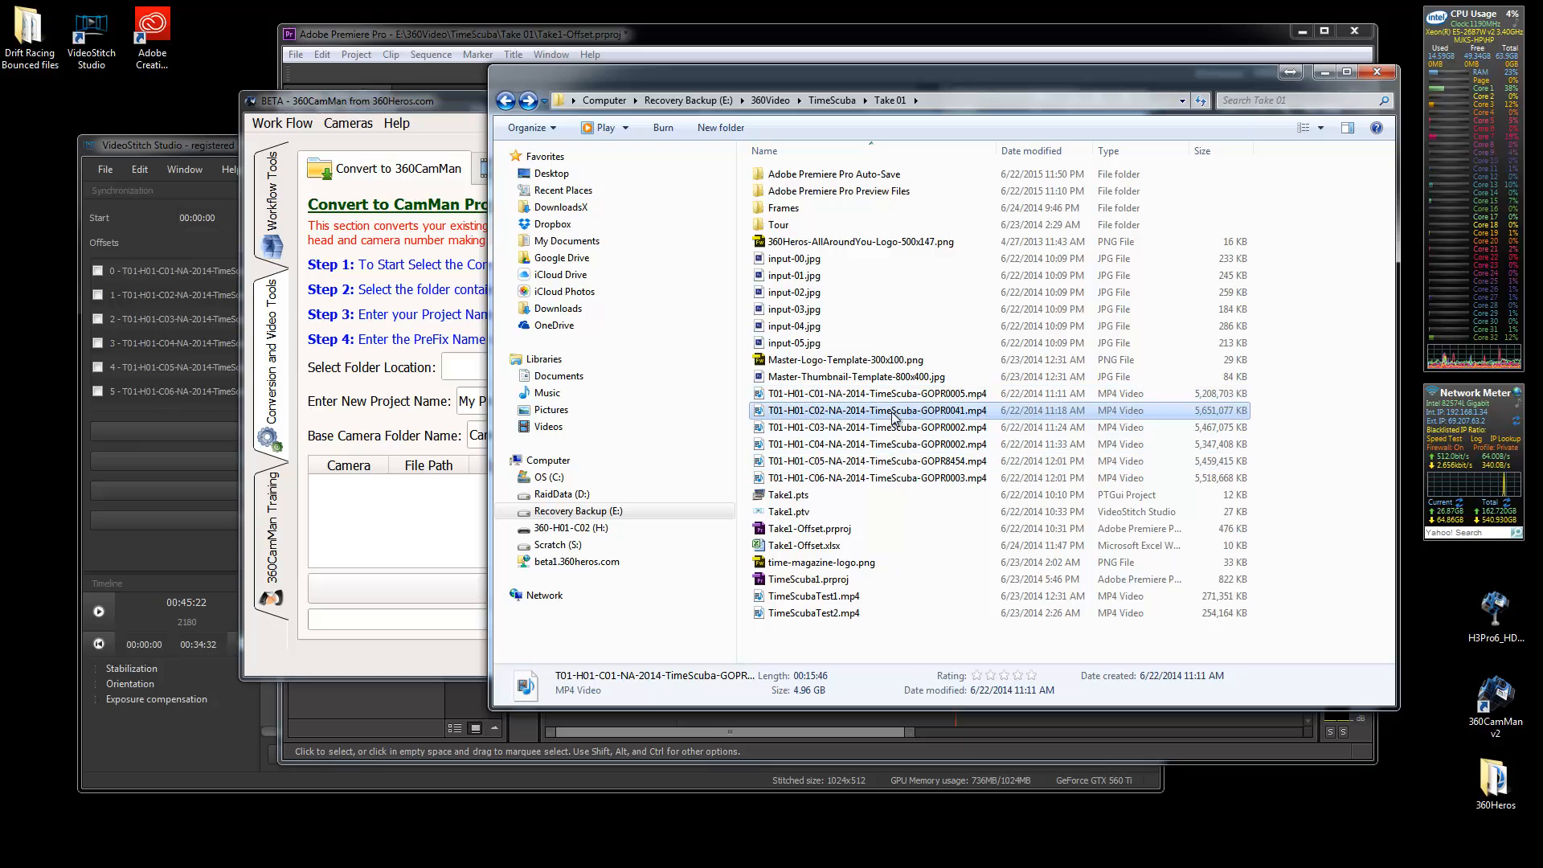
Check the C06, C05 and C01 MP4 clip details, then return to 360CamMan
left_click(892, 477)
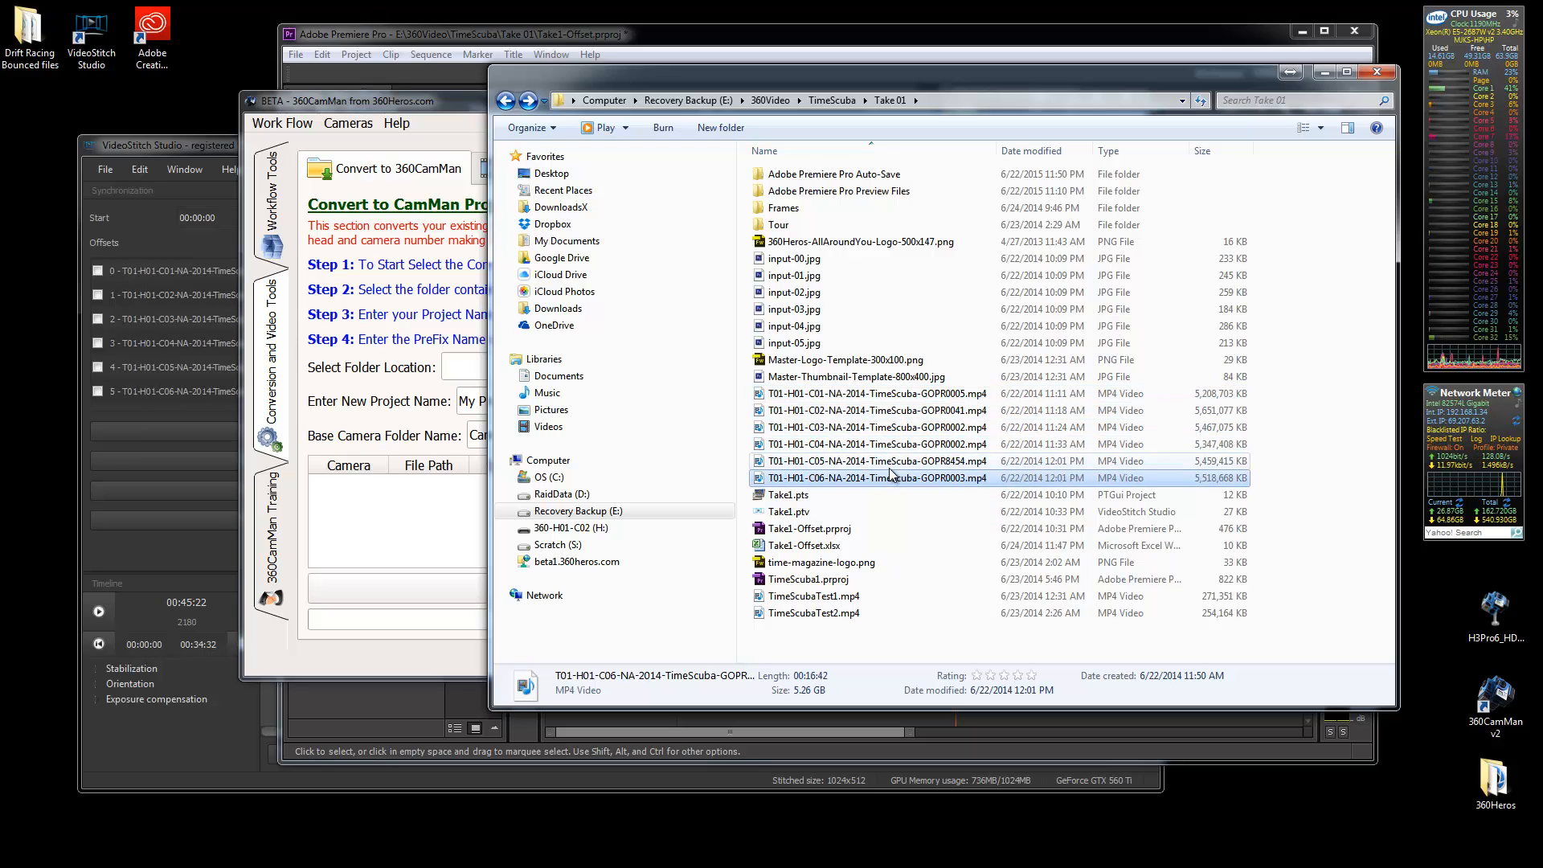
left_click(892, 461)
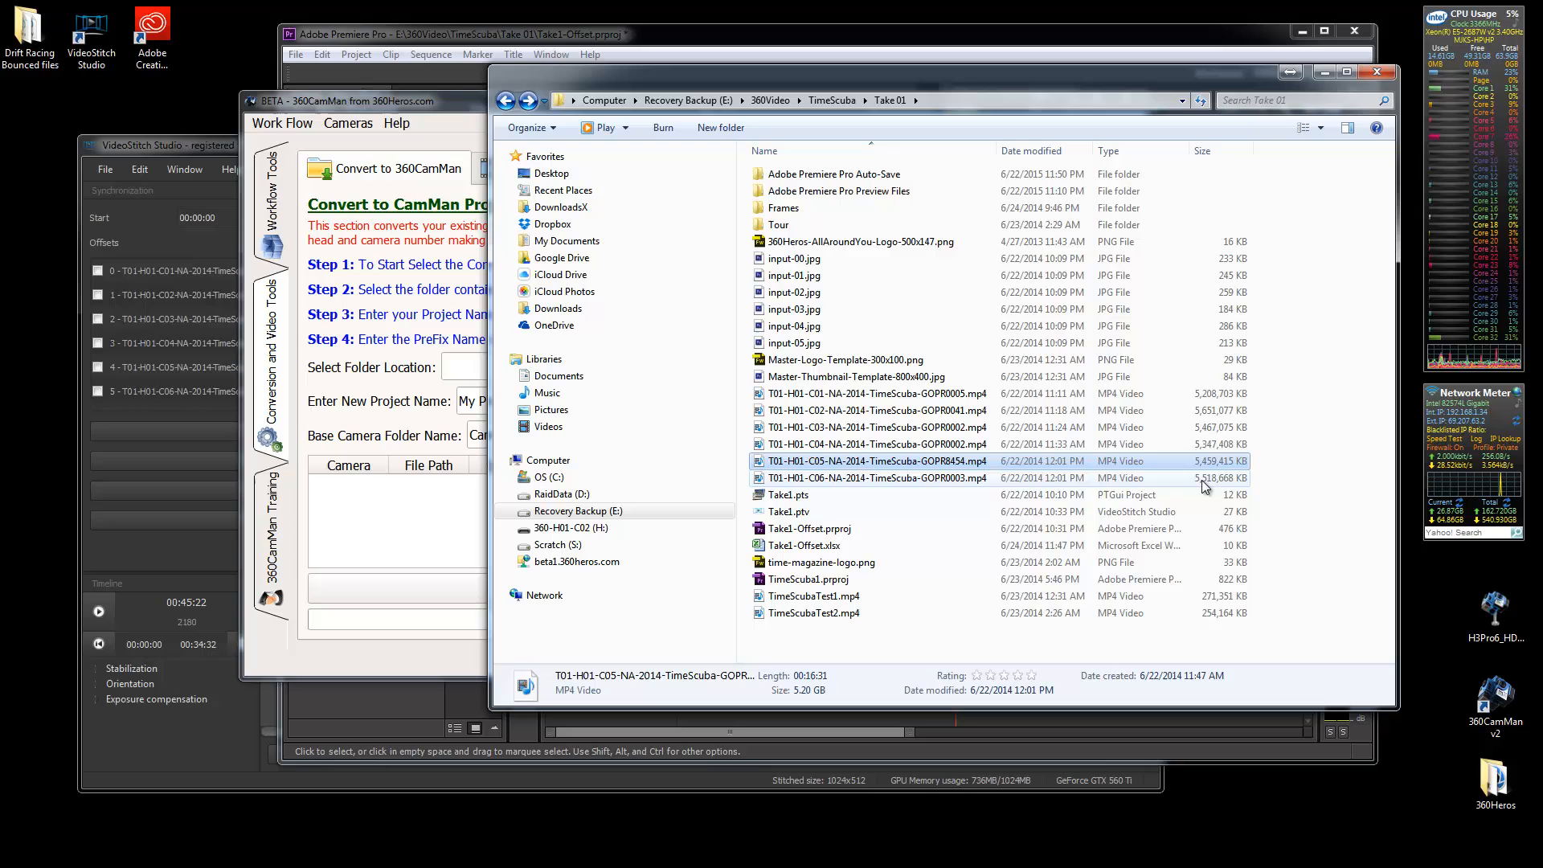
left_click(1202, 394)
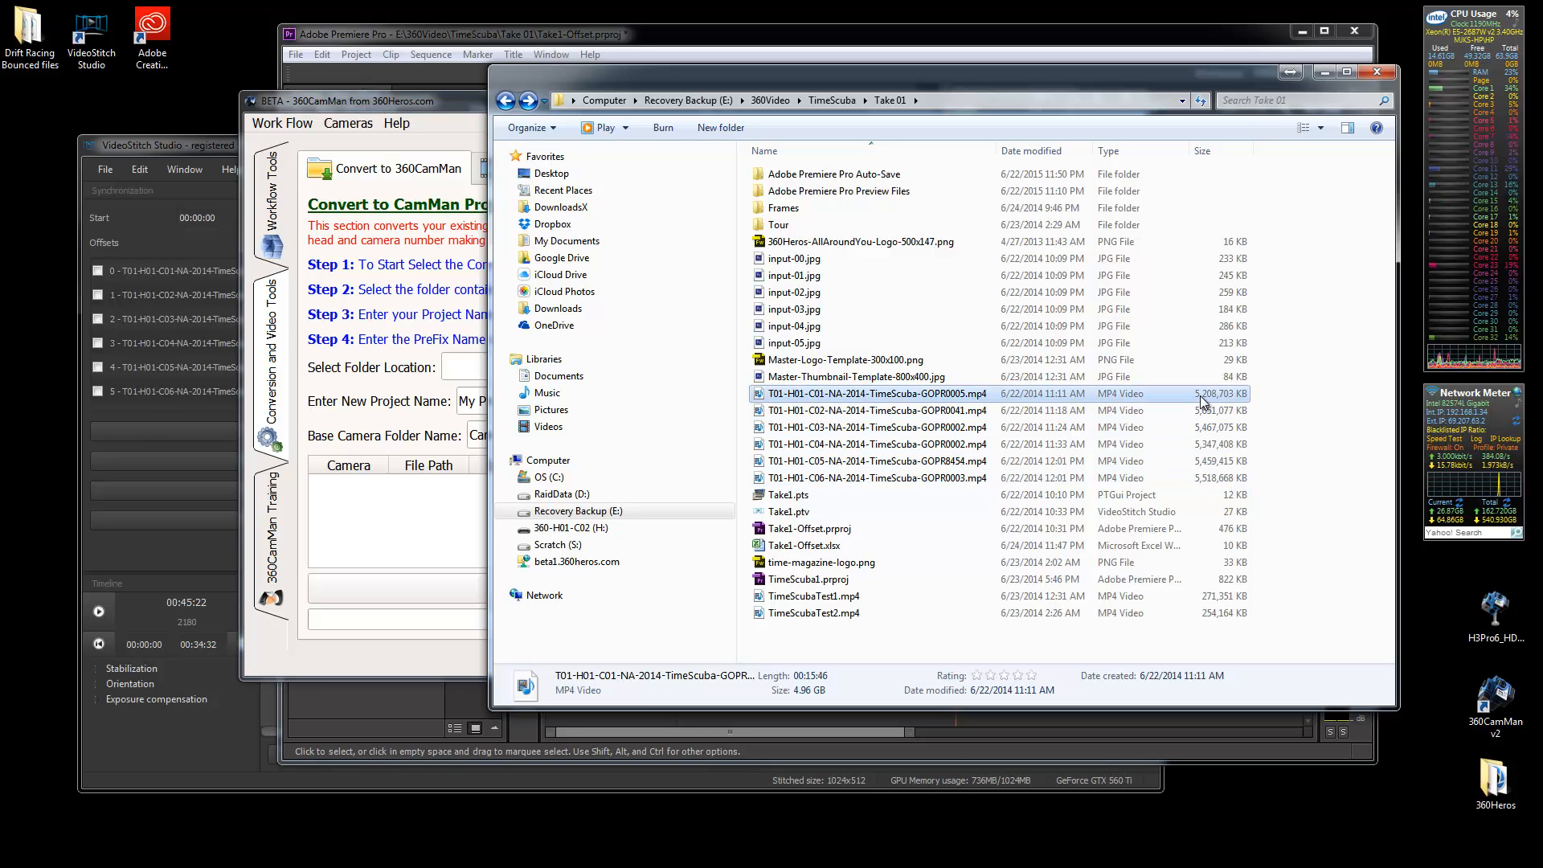
left_click(471, 105)
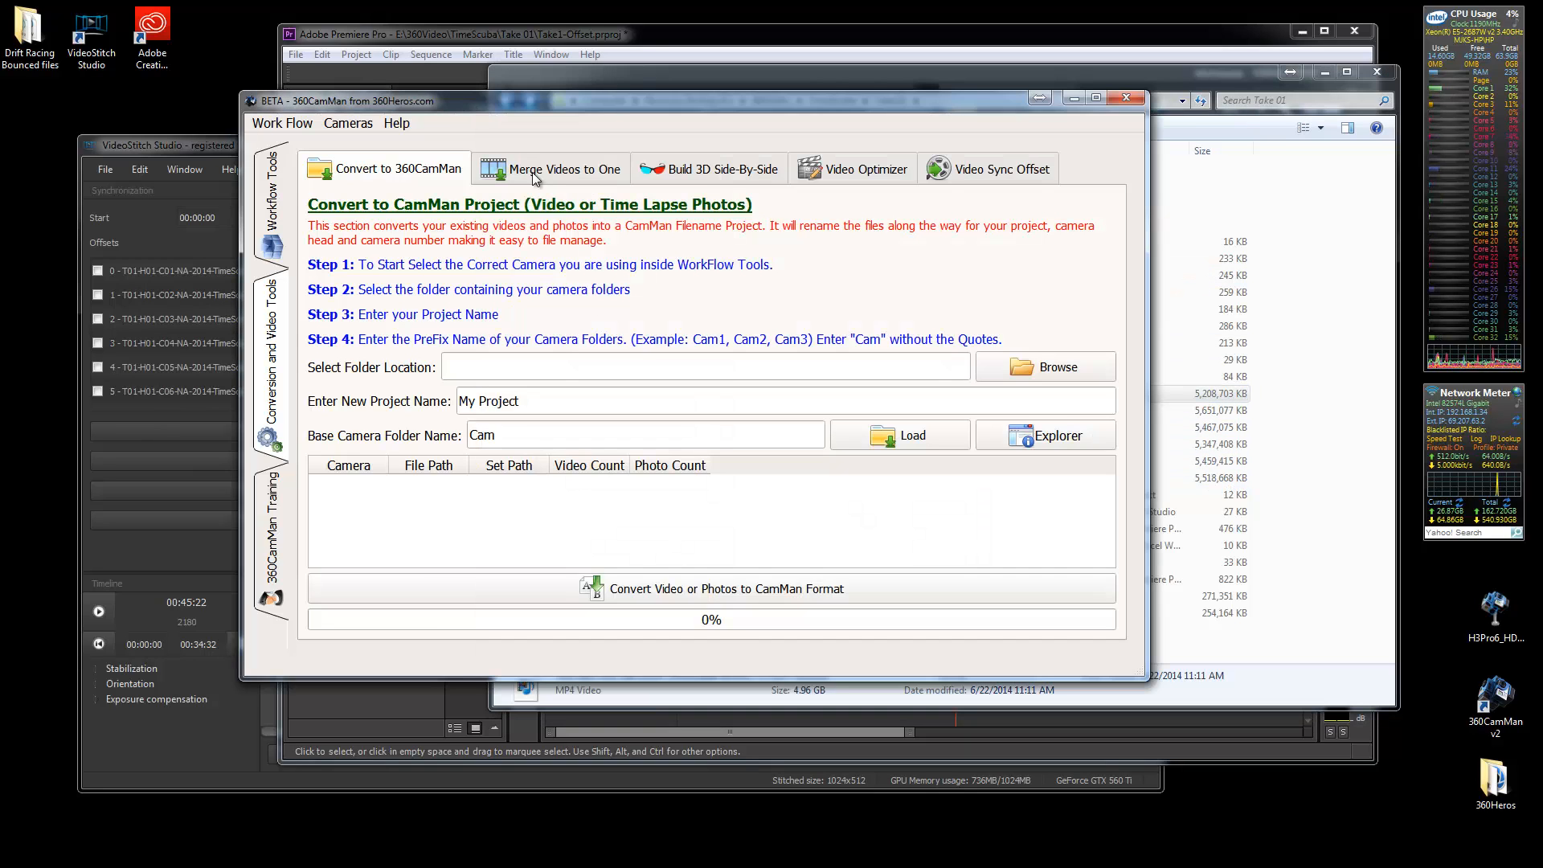
View the Merge Videos to One page, then glance at VideoStitch Studio and Premiere Pro
left_click(548, 172)
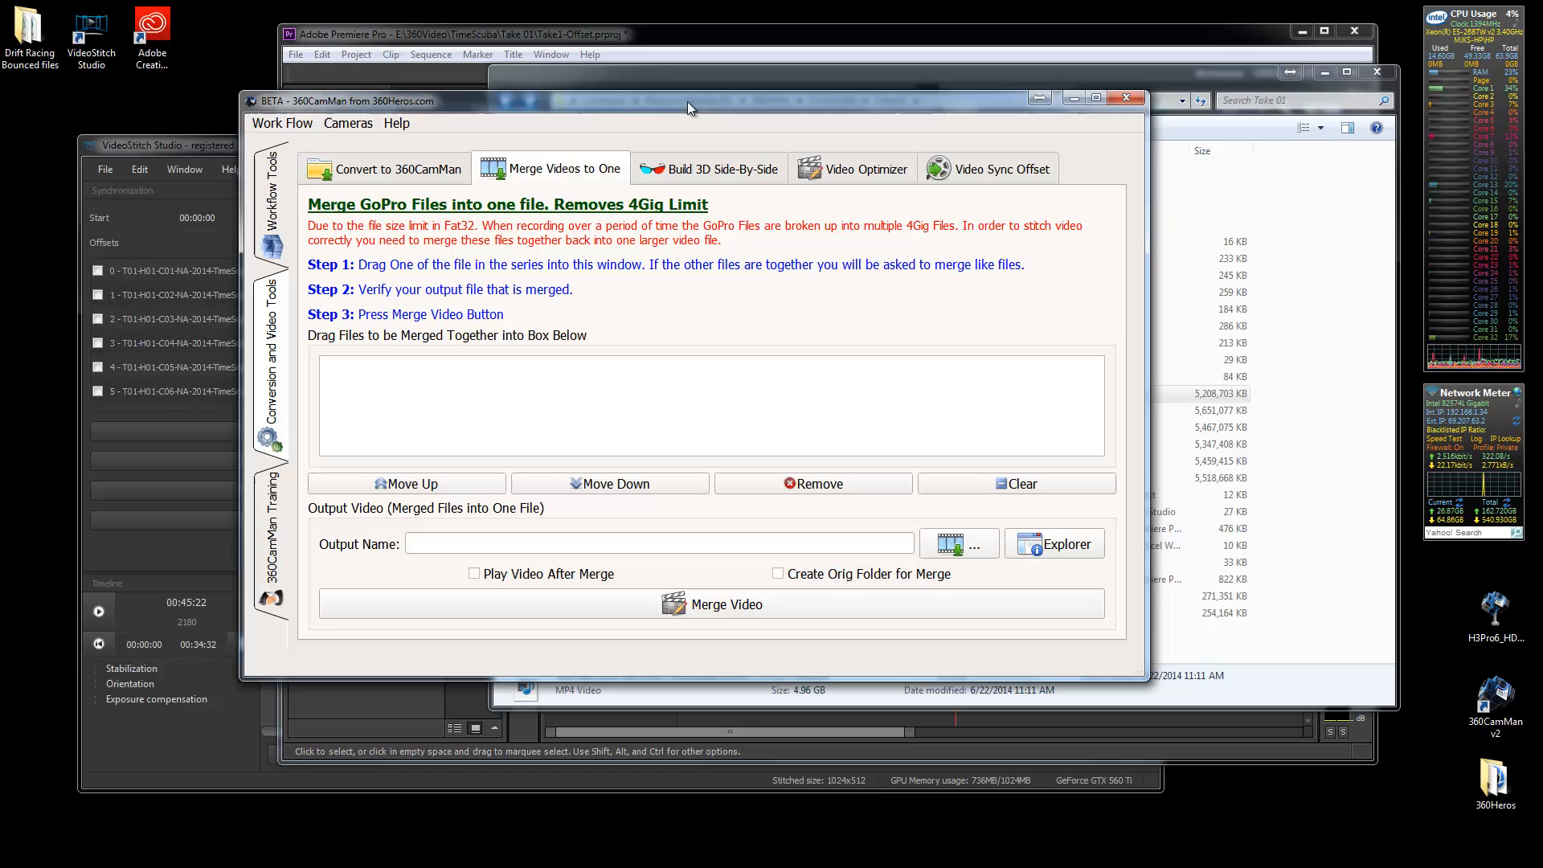
left_click_drag(688, 102, 612, 97)
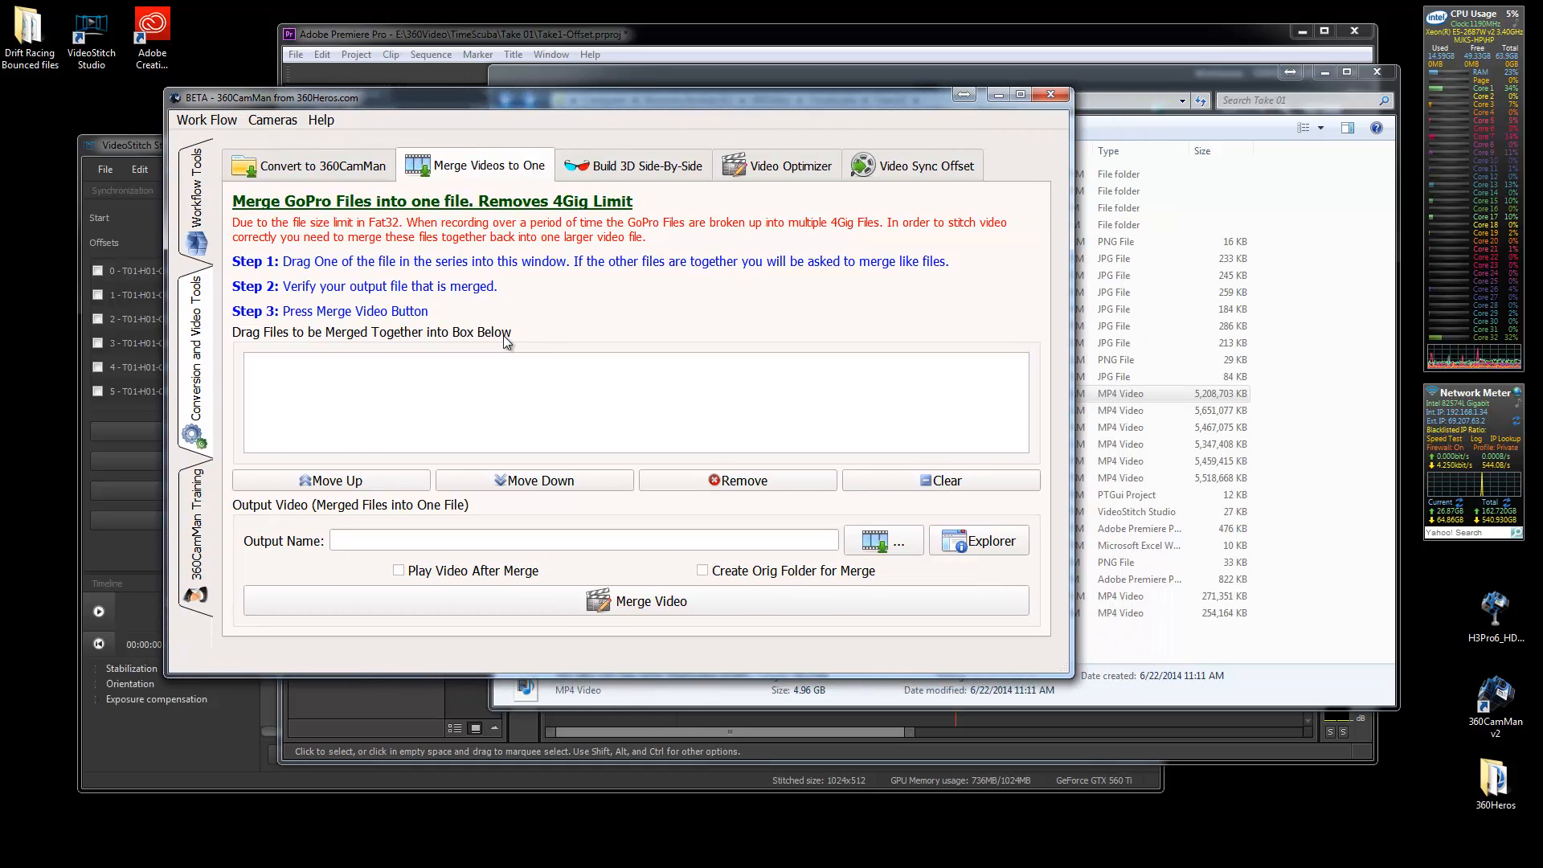
left_click(146, 146)
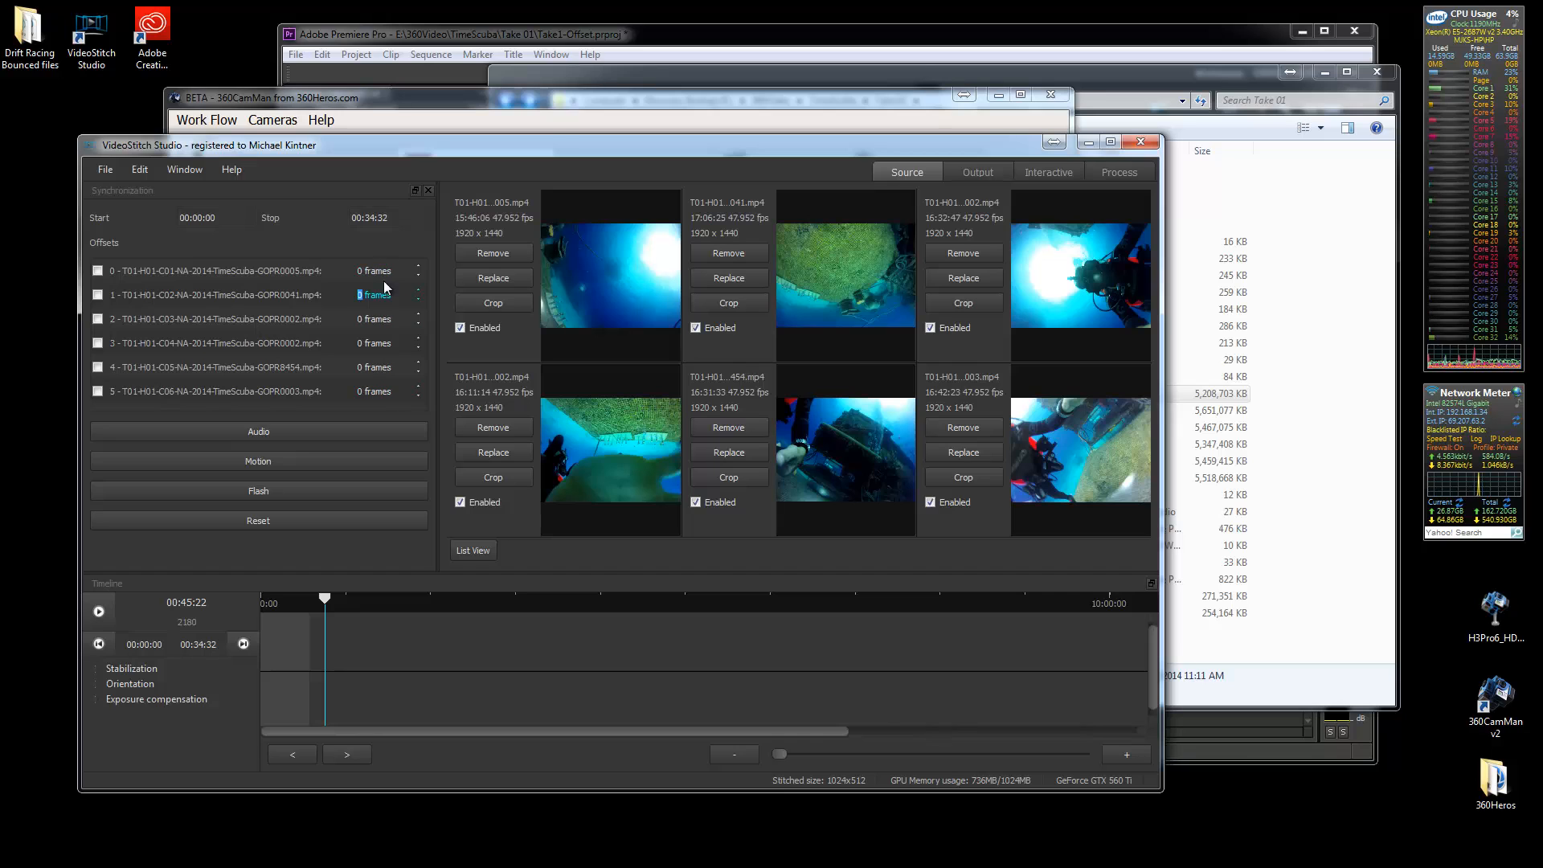
left_click(527, 40)
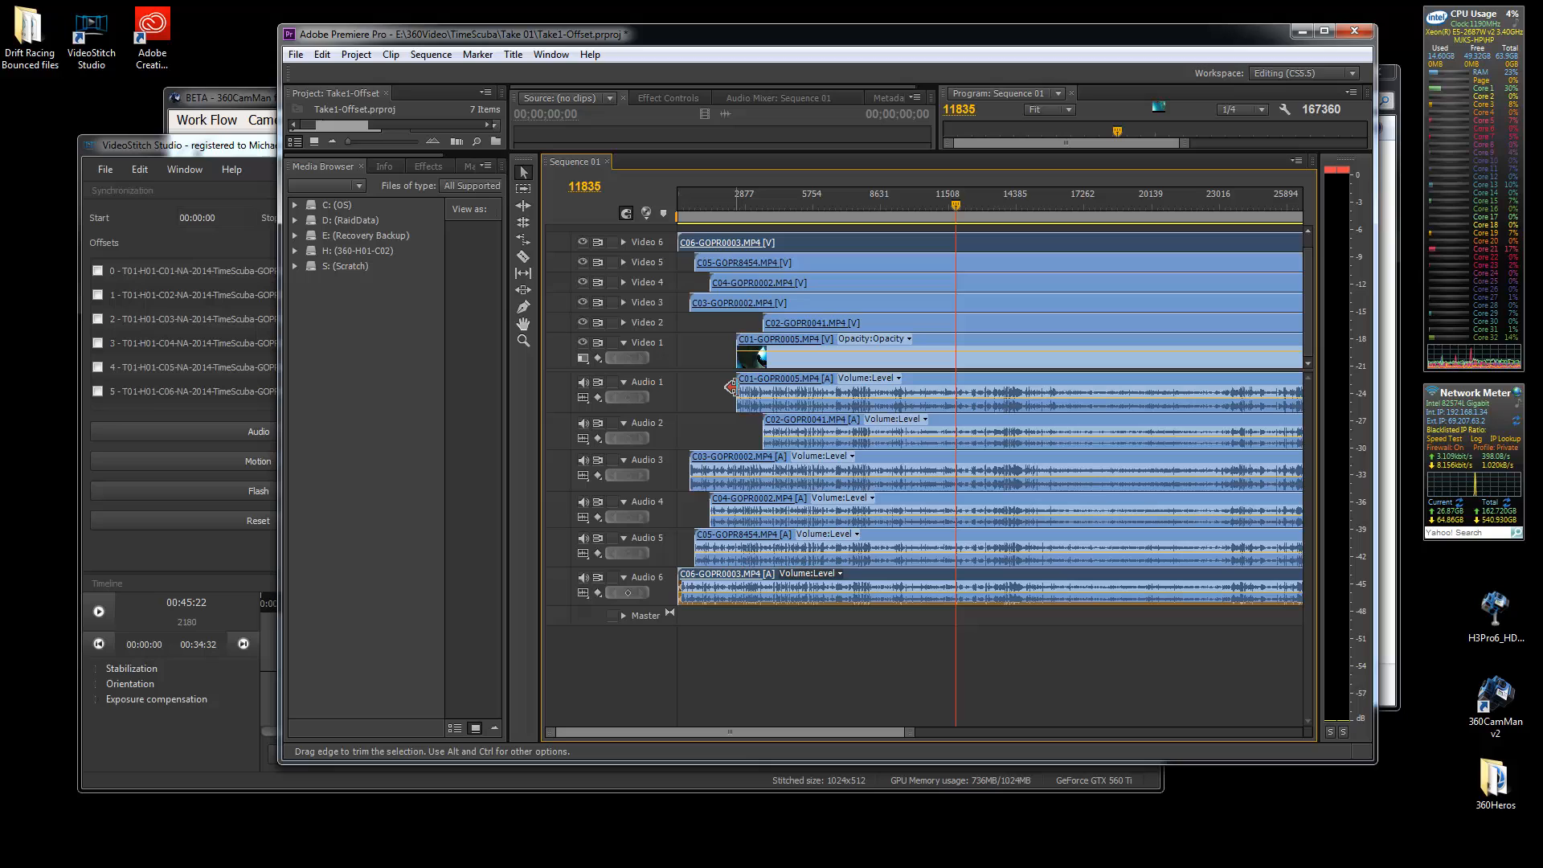
Bring 360CamMan forward and show the Video Sync Offset page with its six-camera table
left_click(187, 151)
left_click(264, 103)
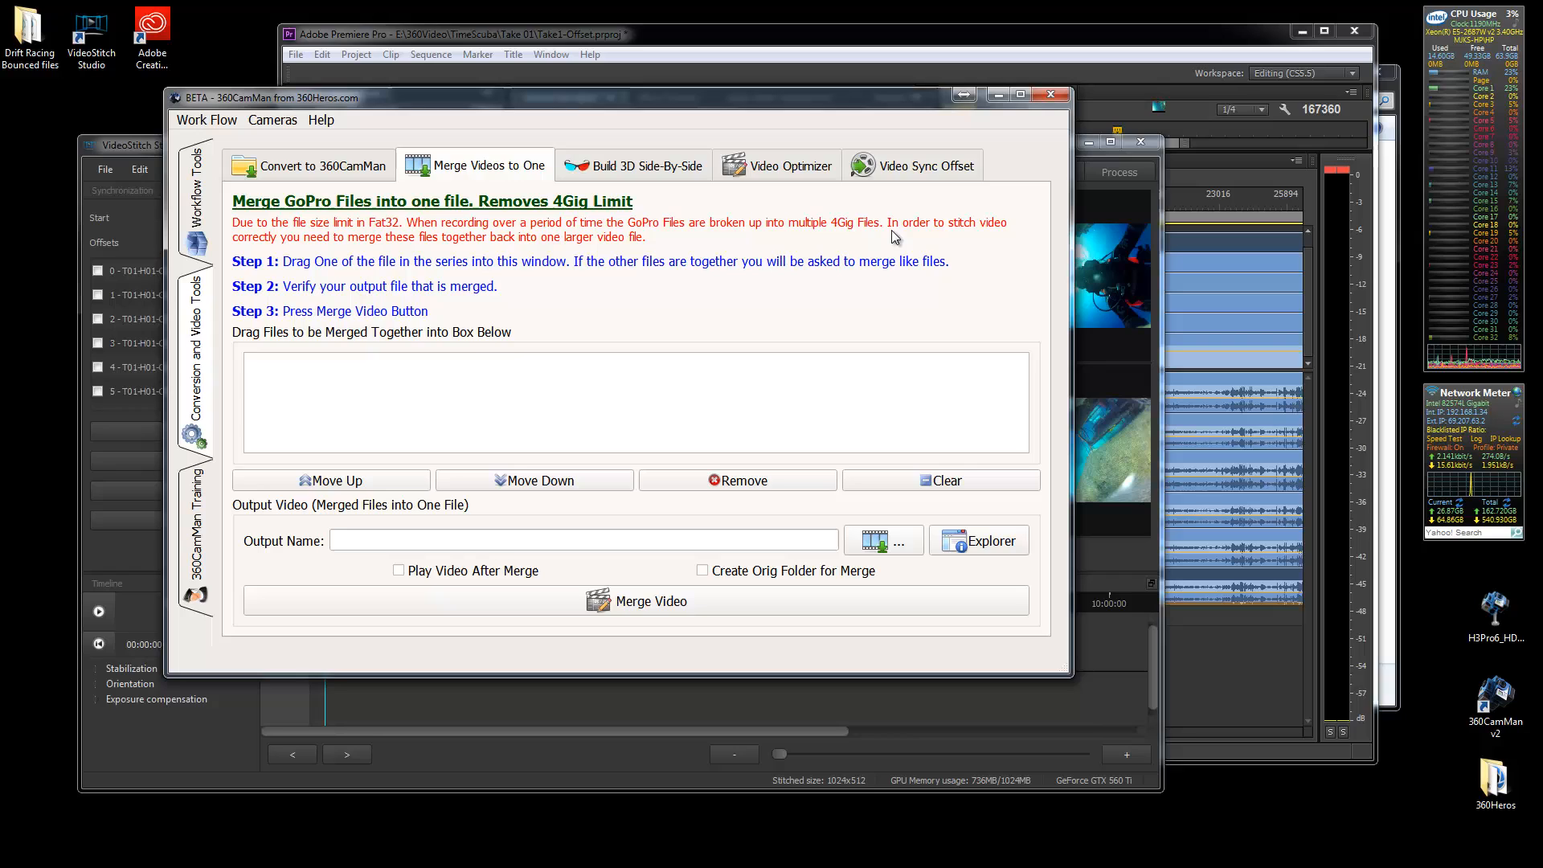
left_click(889, 172)
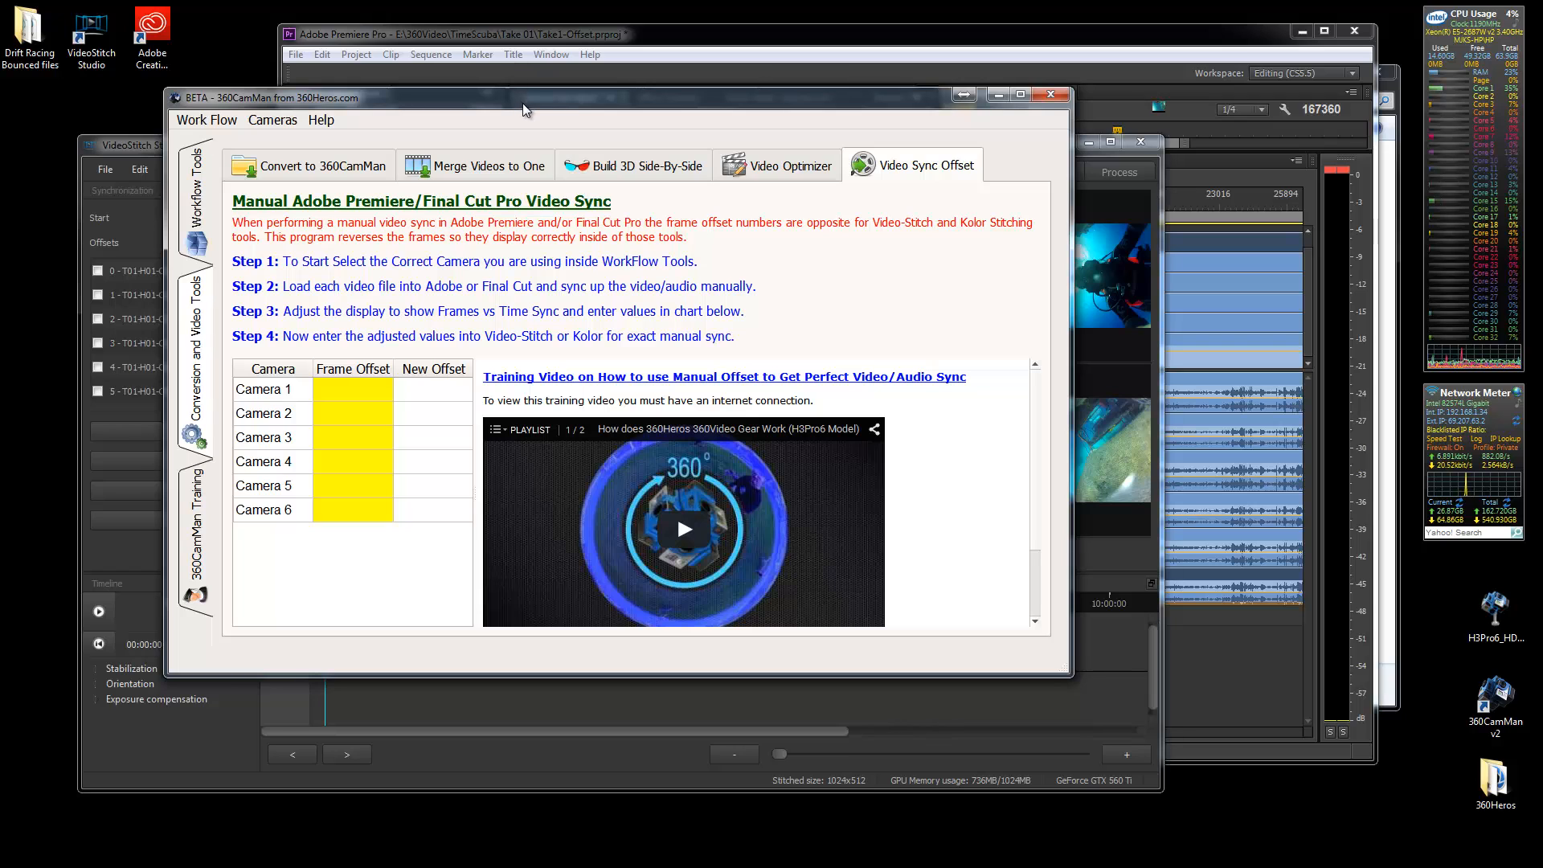
Park the Premiere playhead on camera 1's first frame, 2518
mouse_move(524, 110)
left_mouse_down()
mouse_move(439, 99)
mouse_move(399, 115)
left_mouse_up()
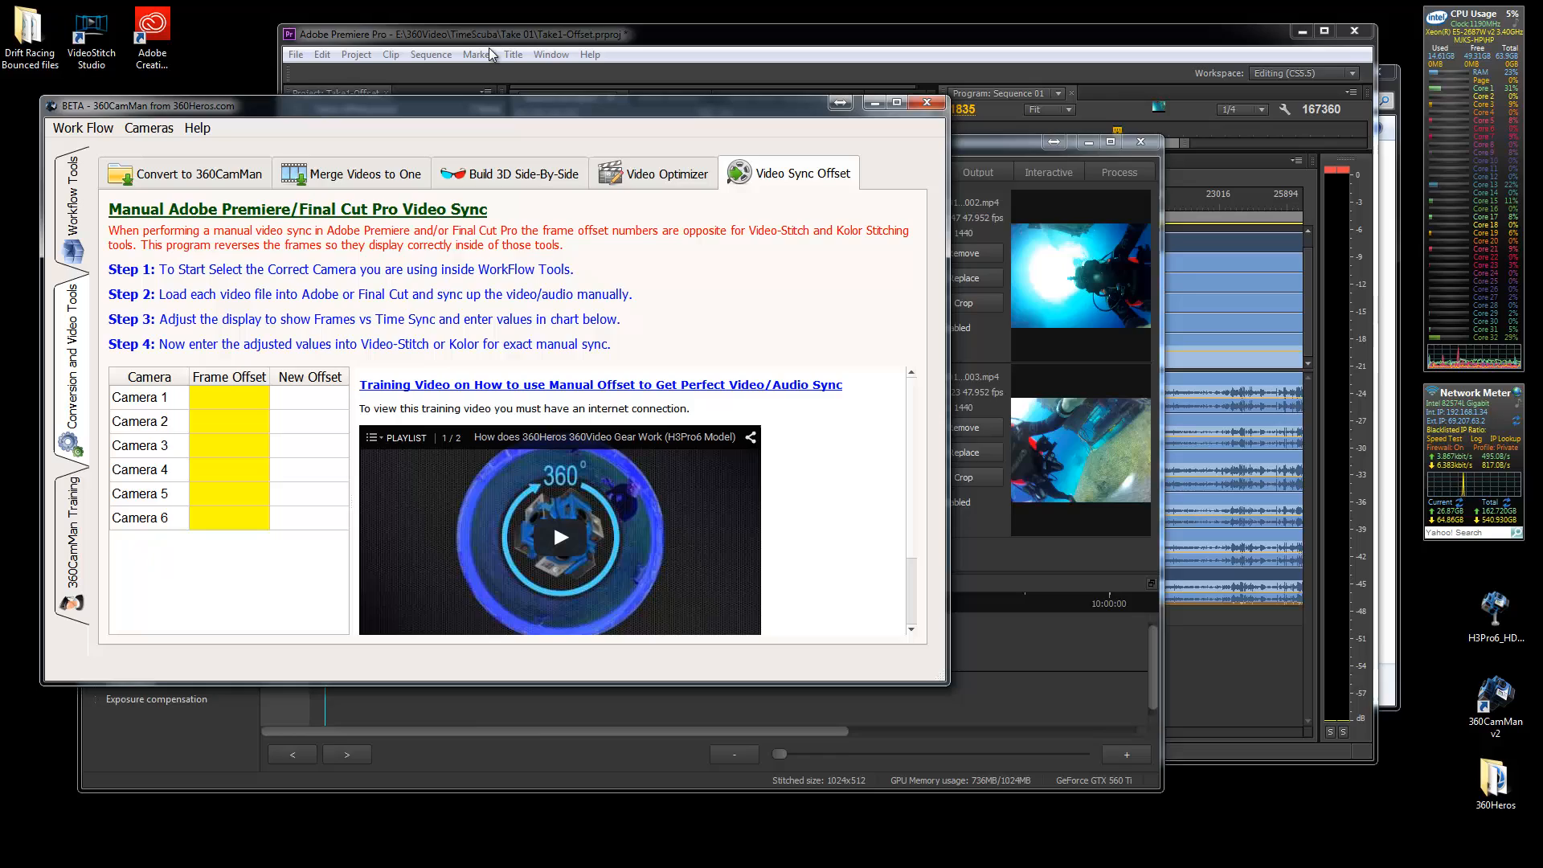
left_click(507, 35)
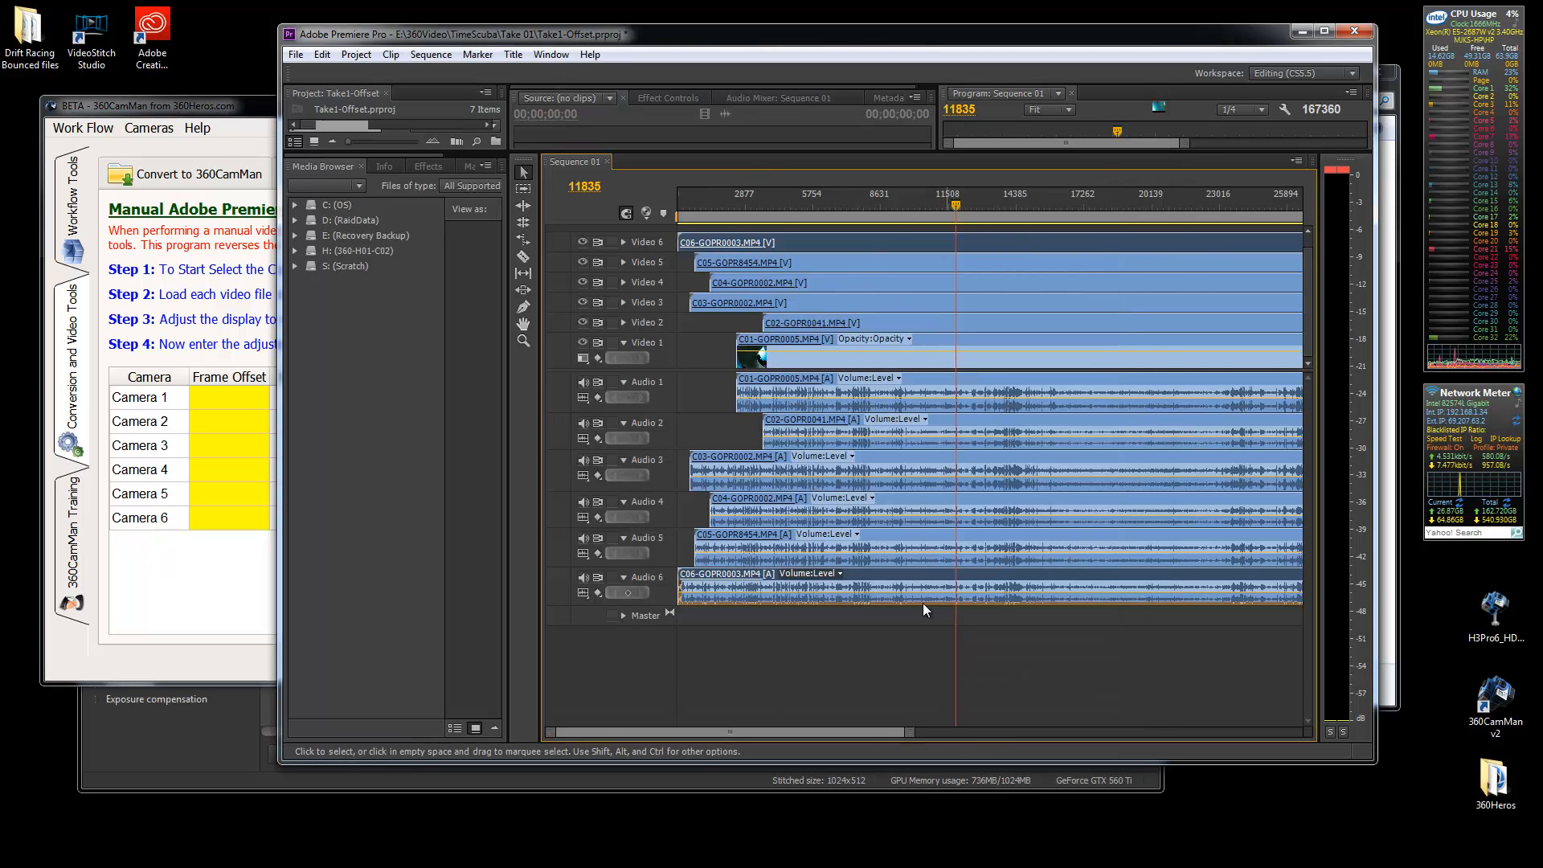
left_click(740, 214)
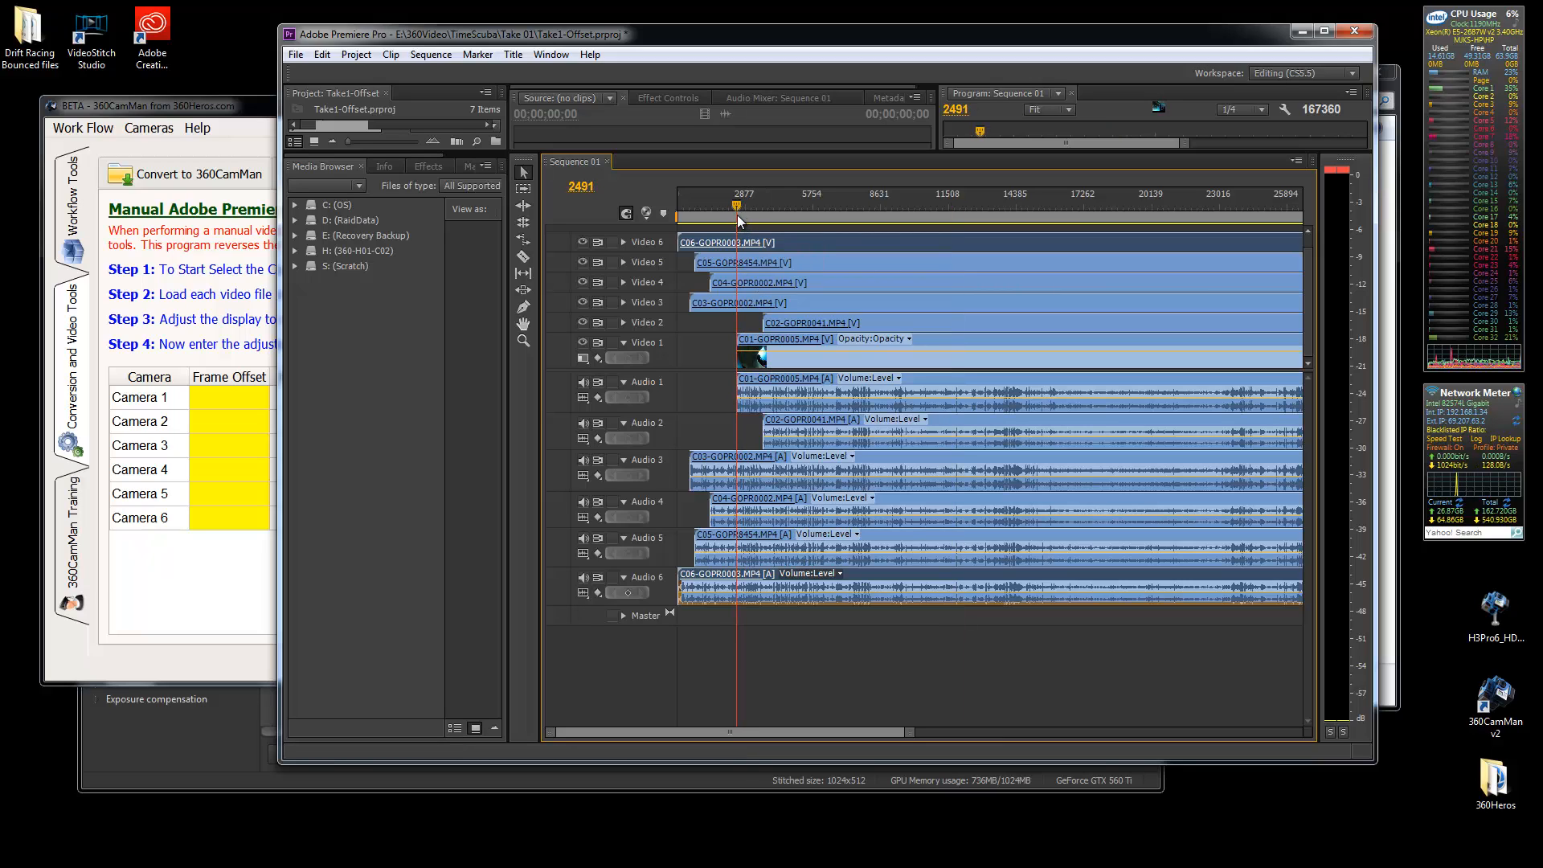
left_click_drag(907, 733, 758, 743)
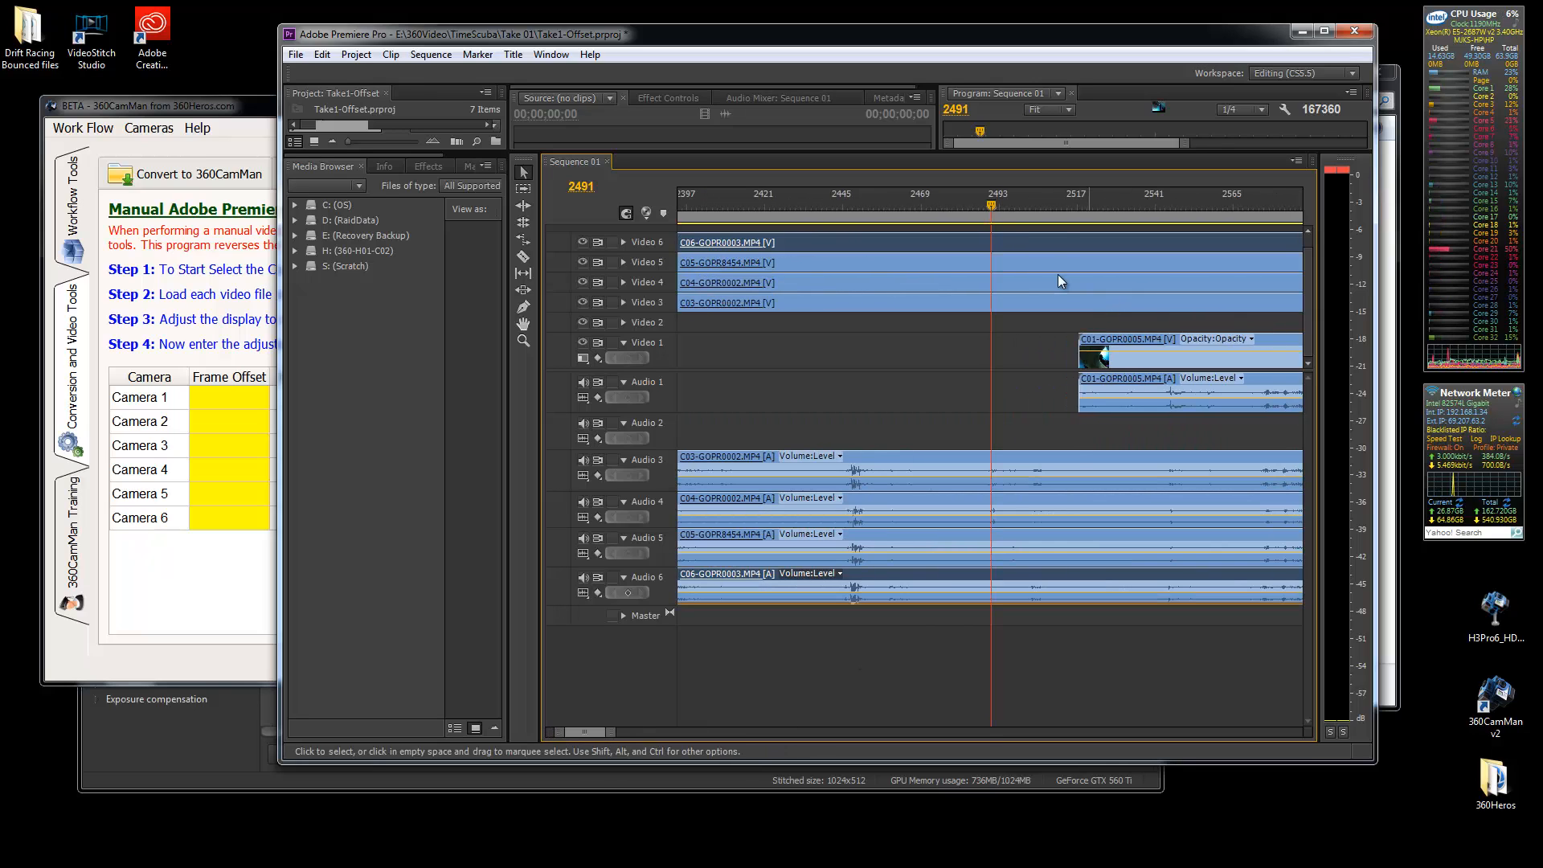
mouse_move(989, 204)
left_mouse_down()
mouse_move(1086, 210)
mouse_move(1075, 205)
left_mouse_up()
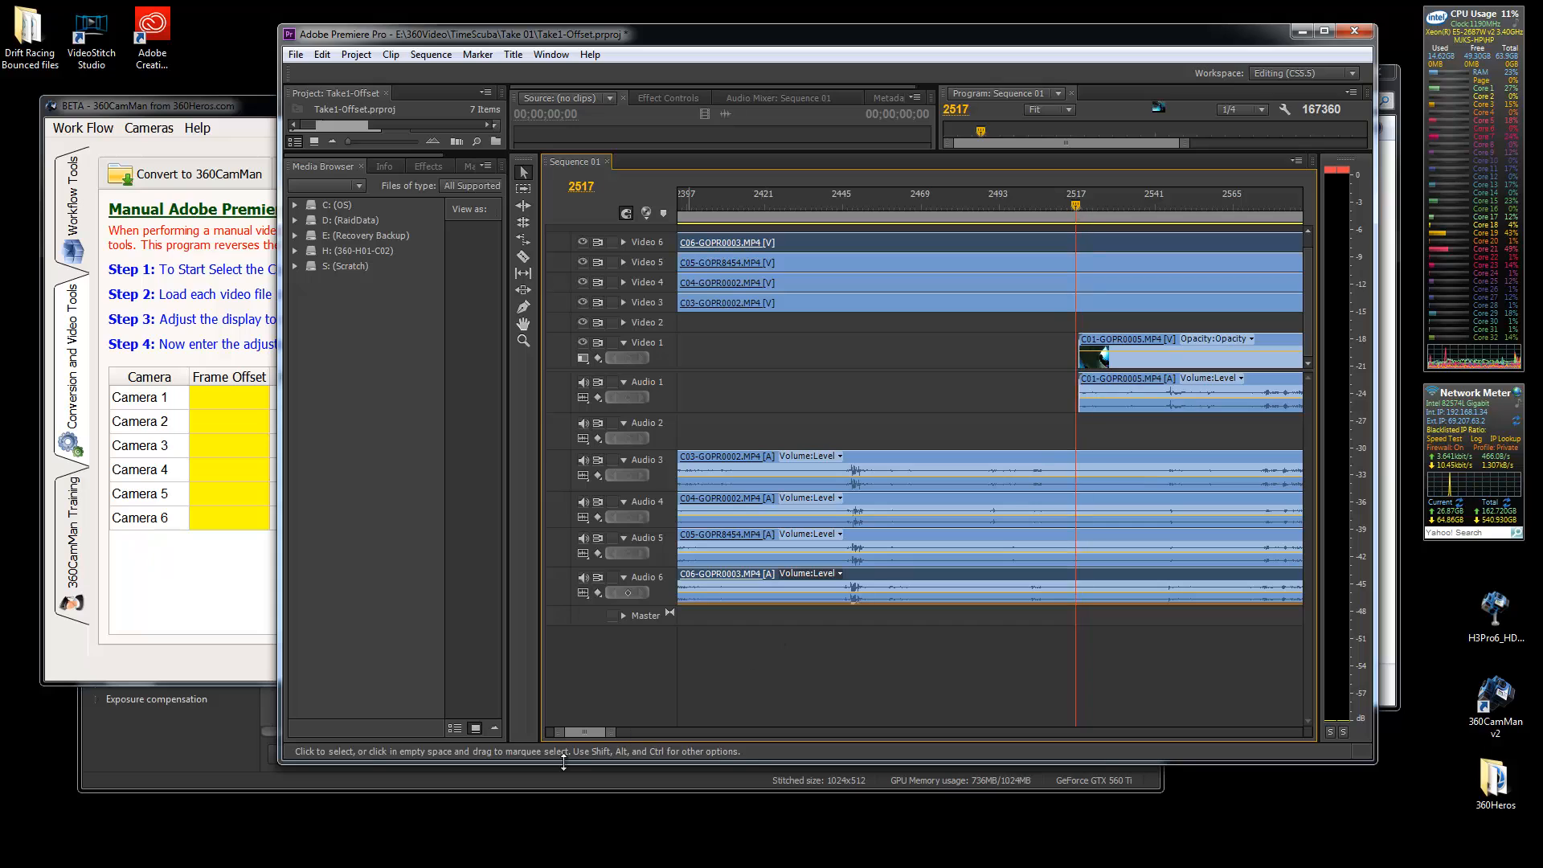
left_click_drag(597, 731, 566, 732)
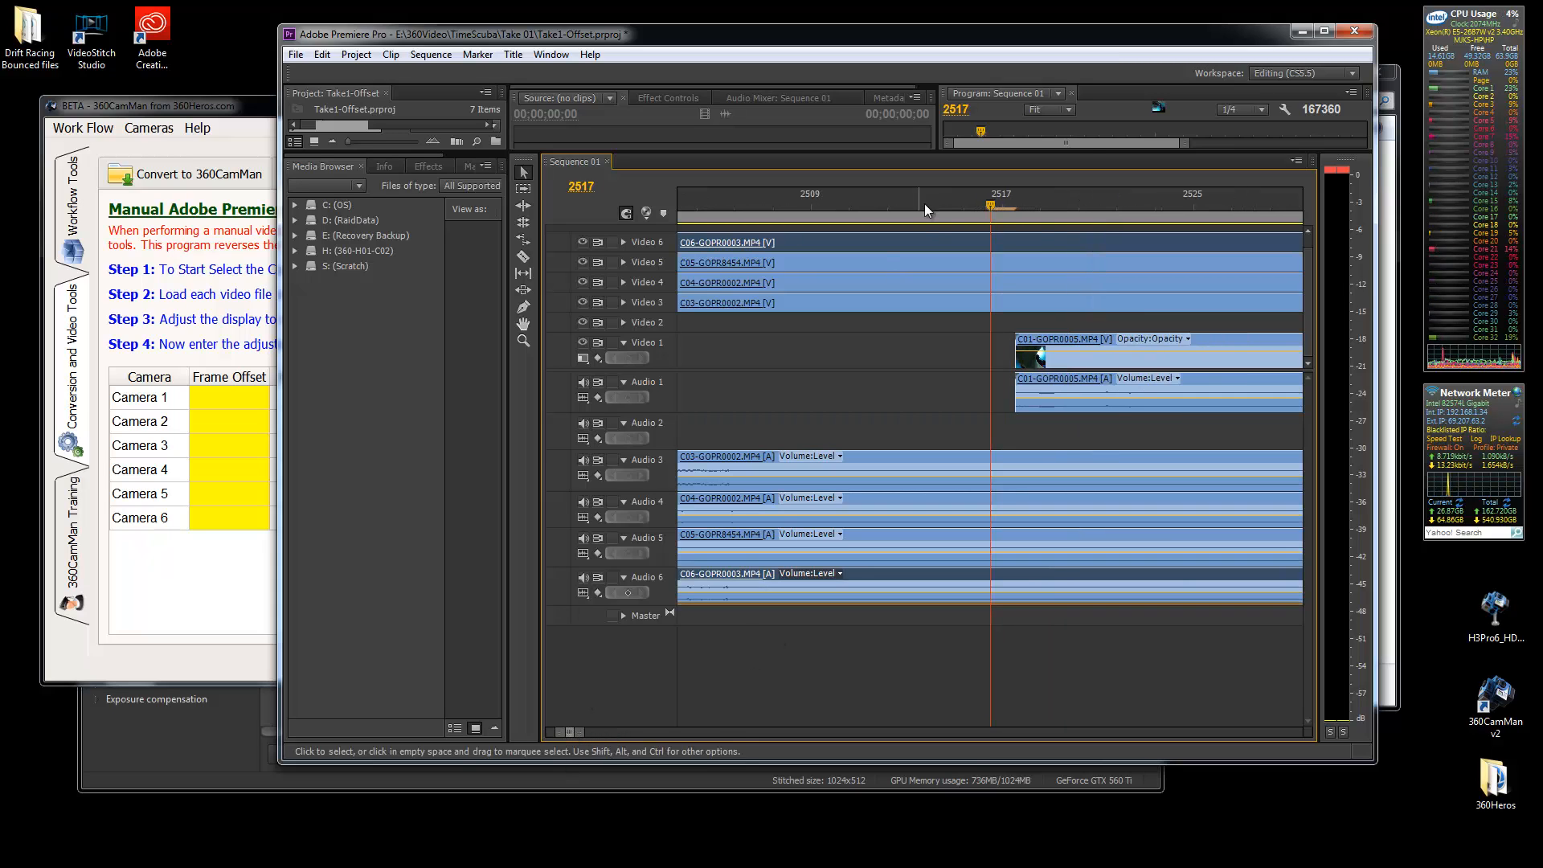
mouse_move(992, 207)
left_click_drag(997, 213, 1014, 211)
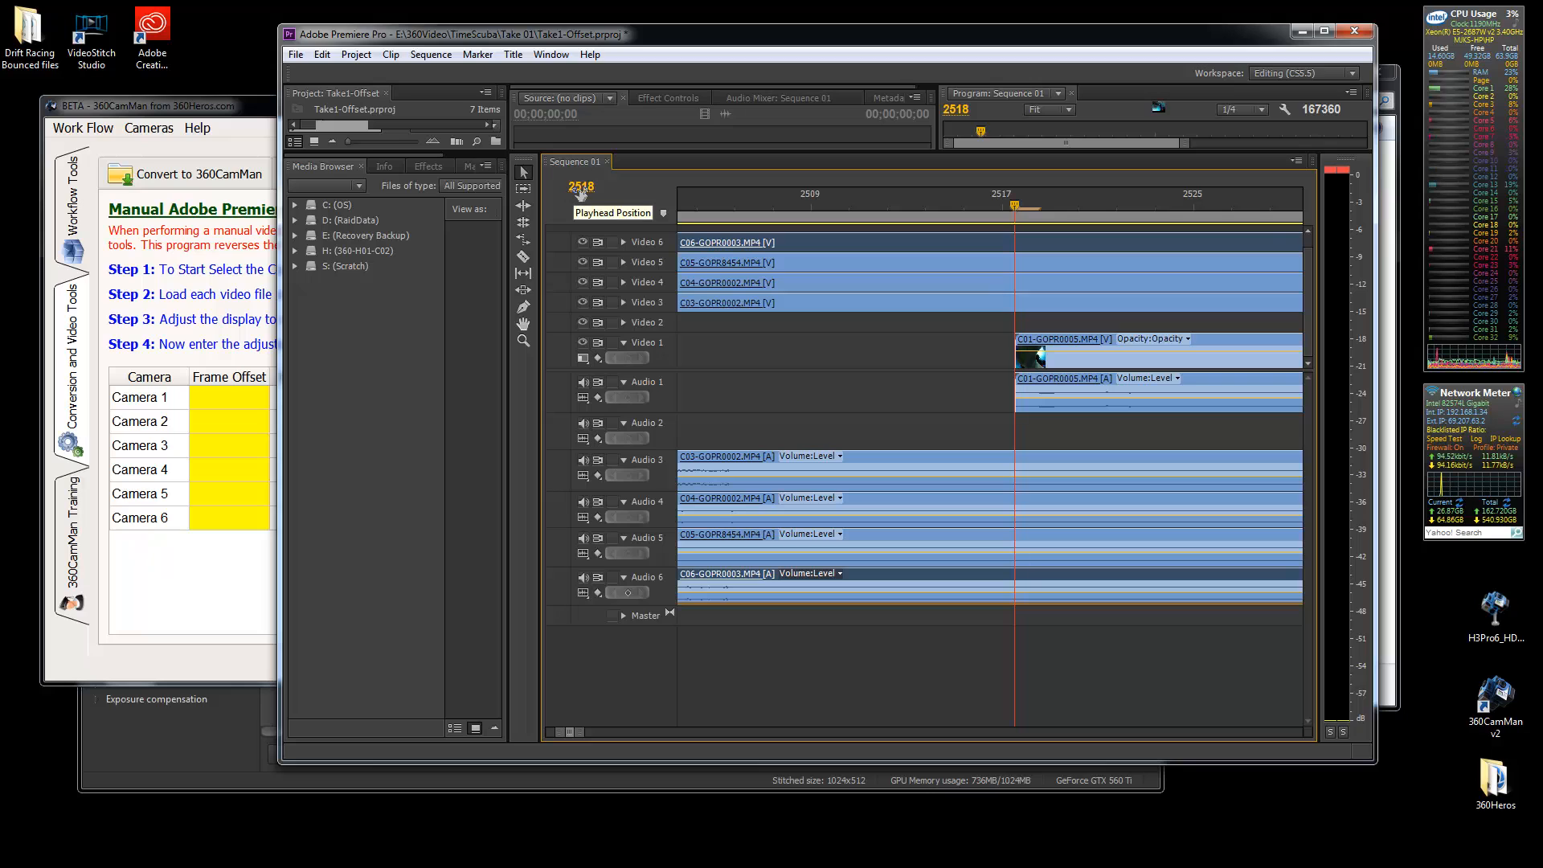
Enter 2518 as Camera 1's frame offset in 360CamMan
left_click(215, 394)
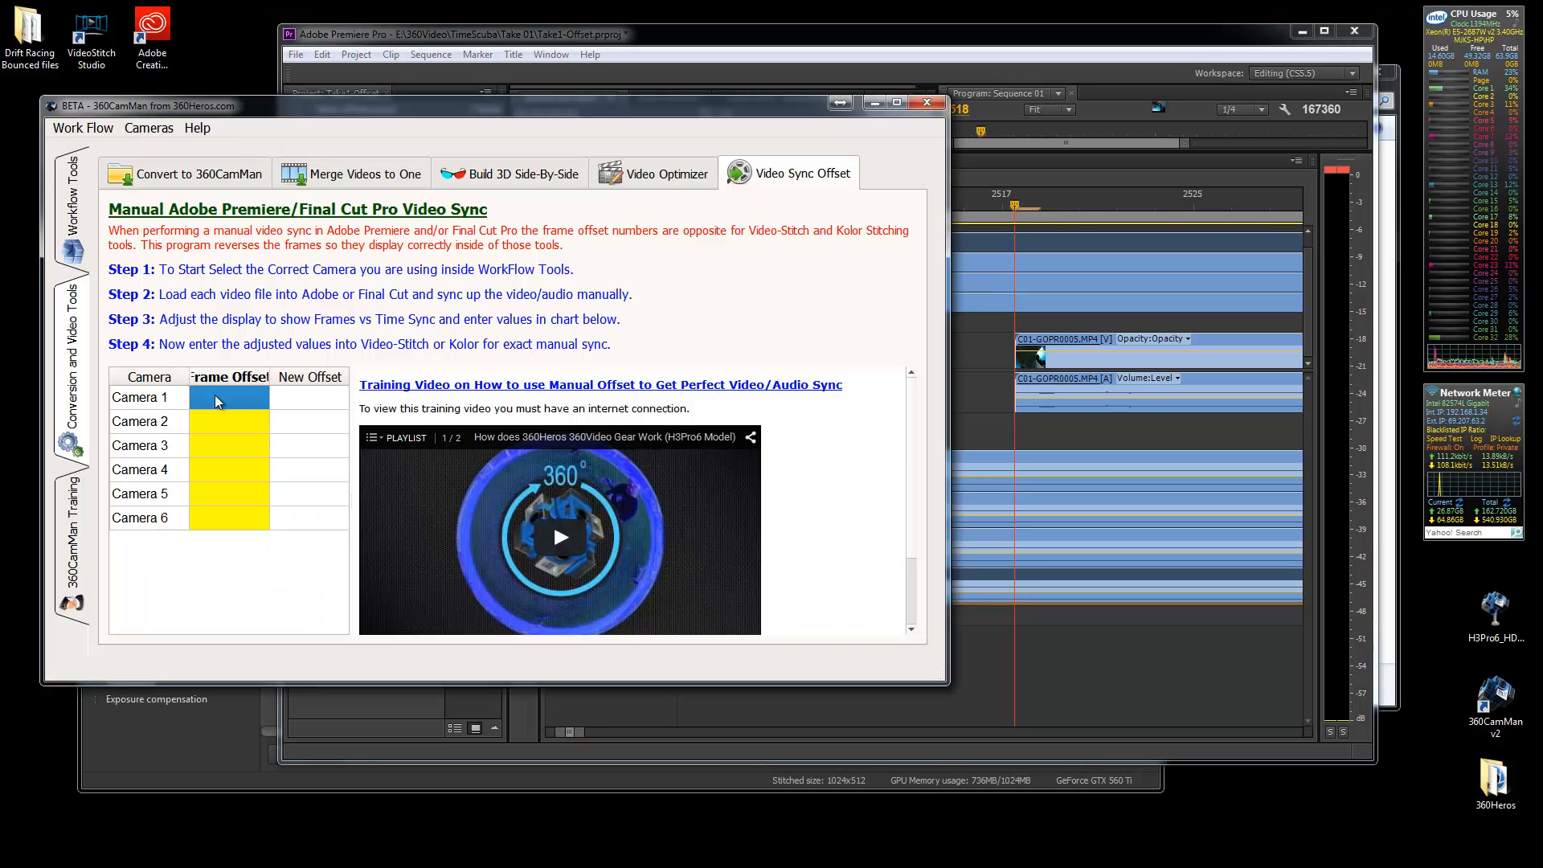
type("2518")
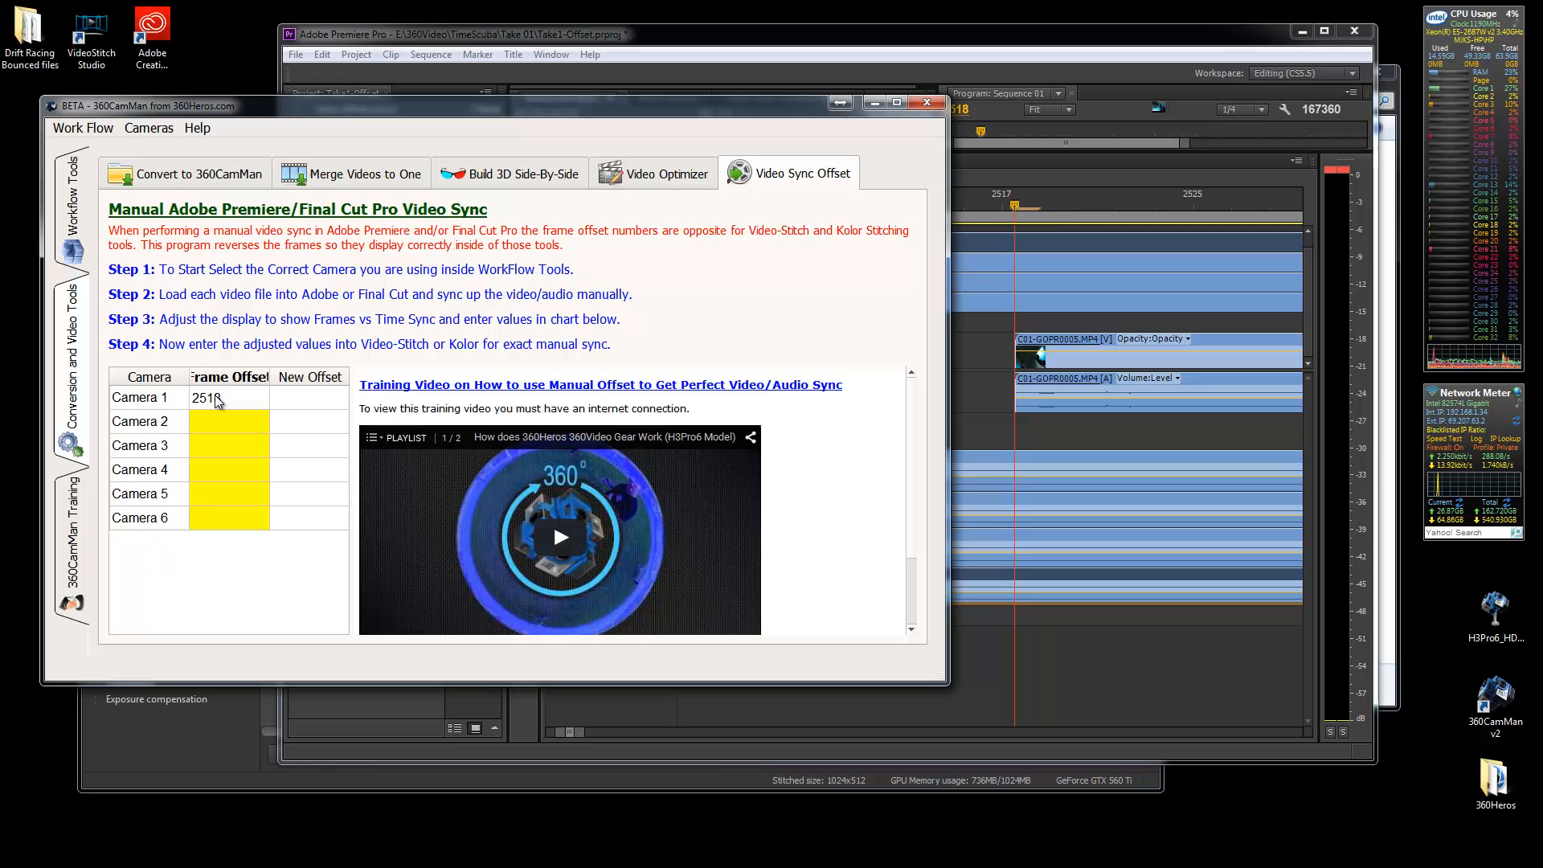
key("Return")
left_click(958, 416)
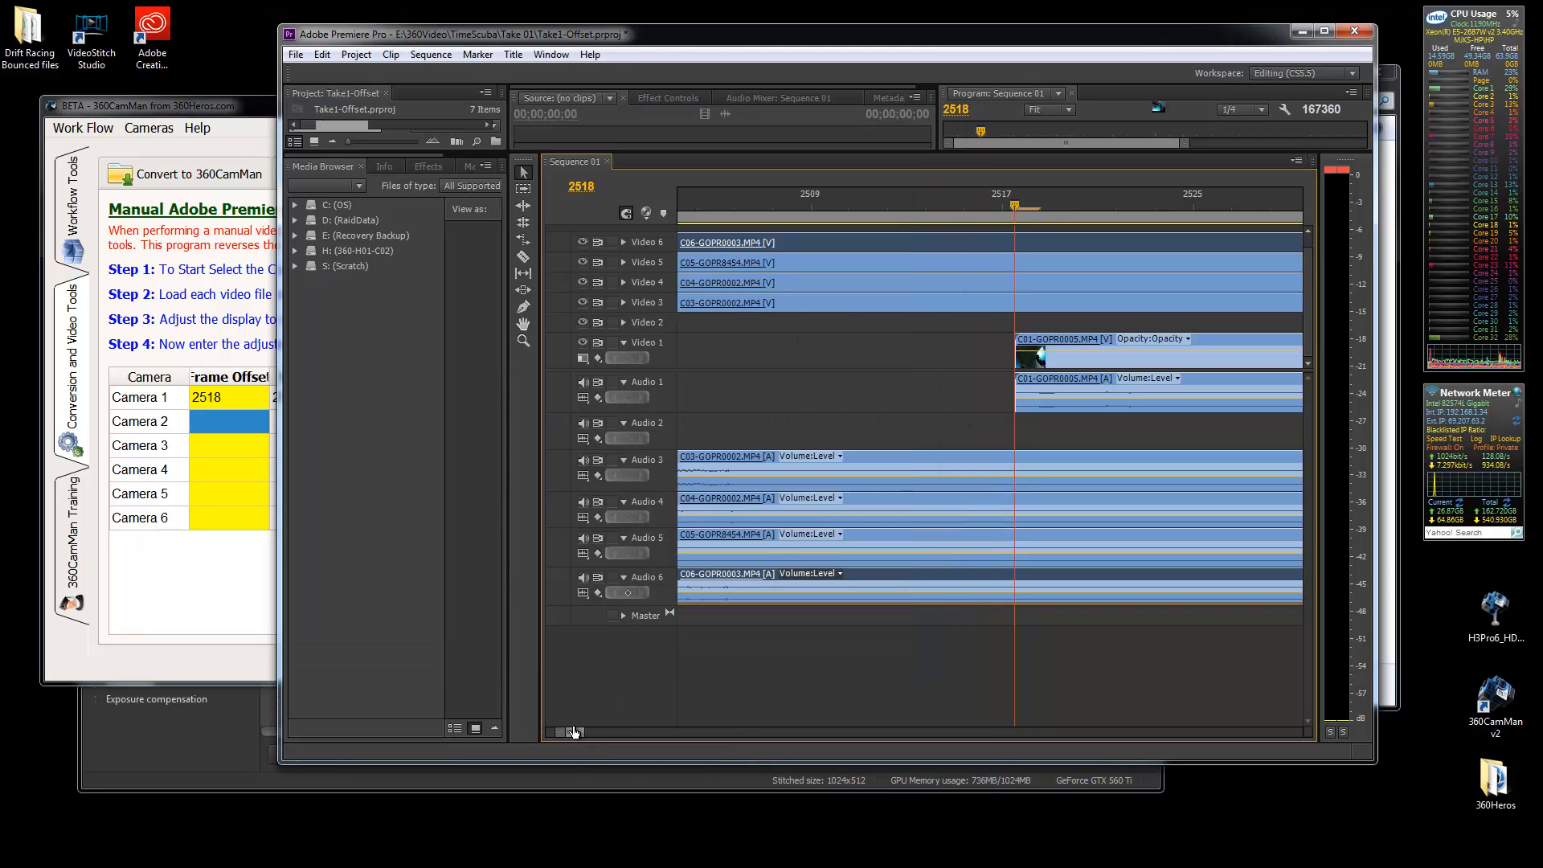
Park the Premiere playhead on camera 2's first frame, 3636
left_click_drag(575, 732, 676, 732)
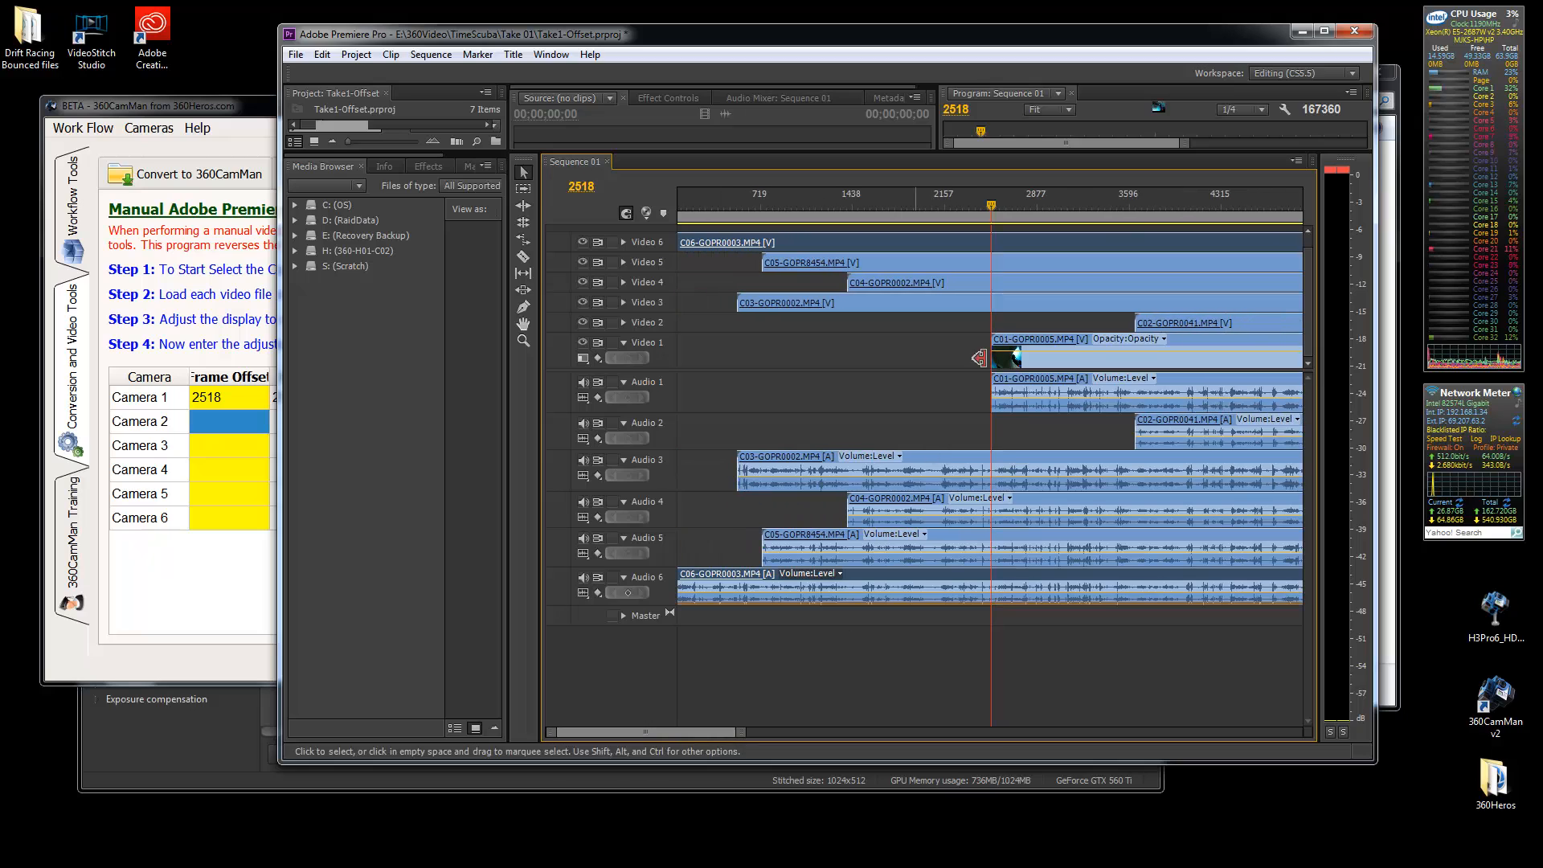
left_click(1134, 210)
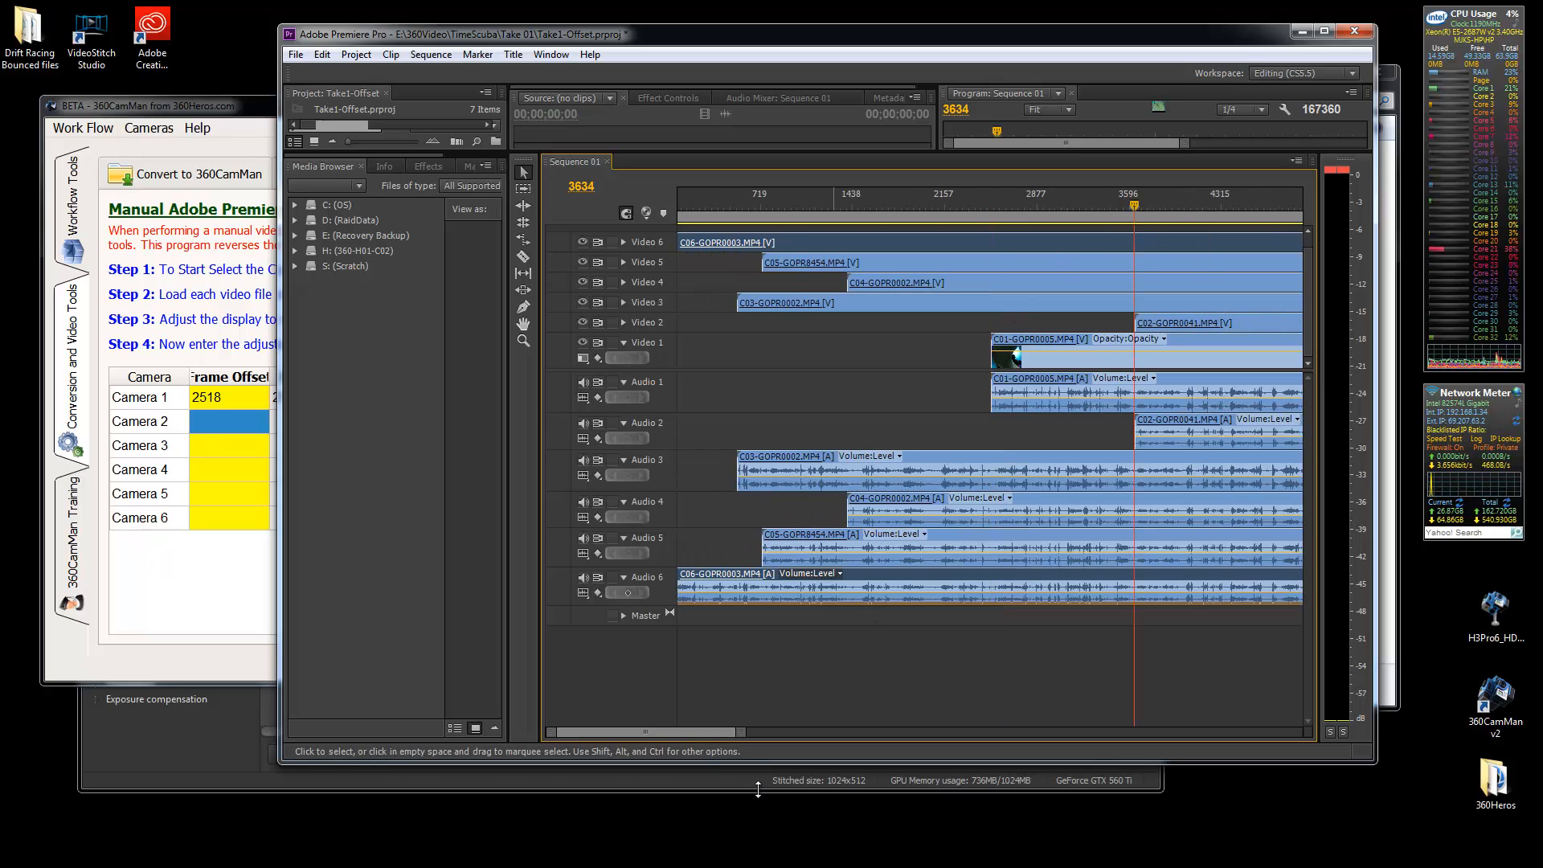
left_click_drag(739, 734, 631, 731)
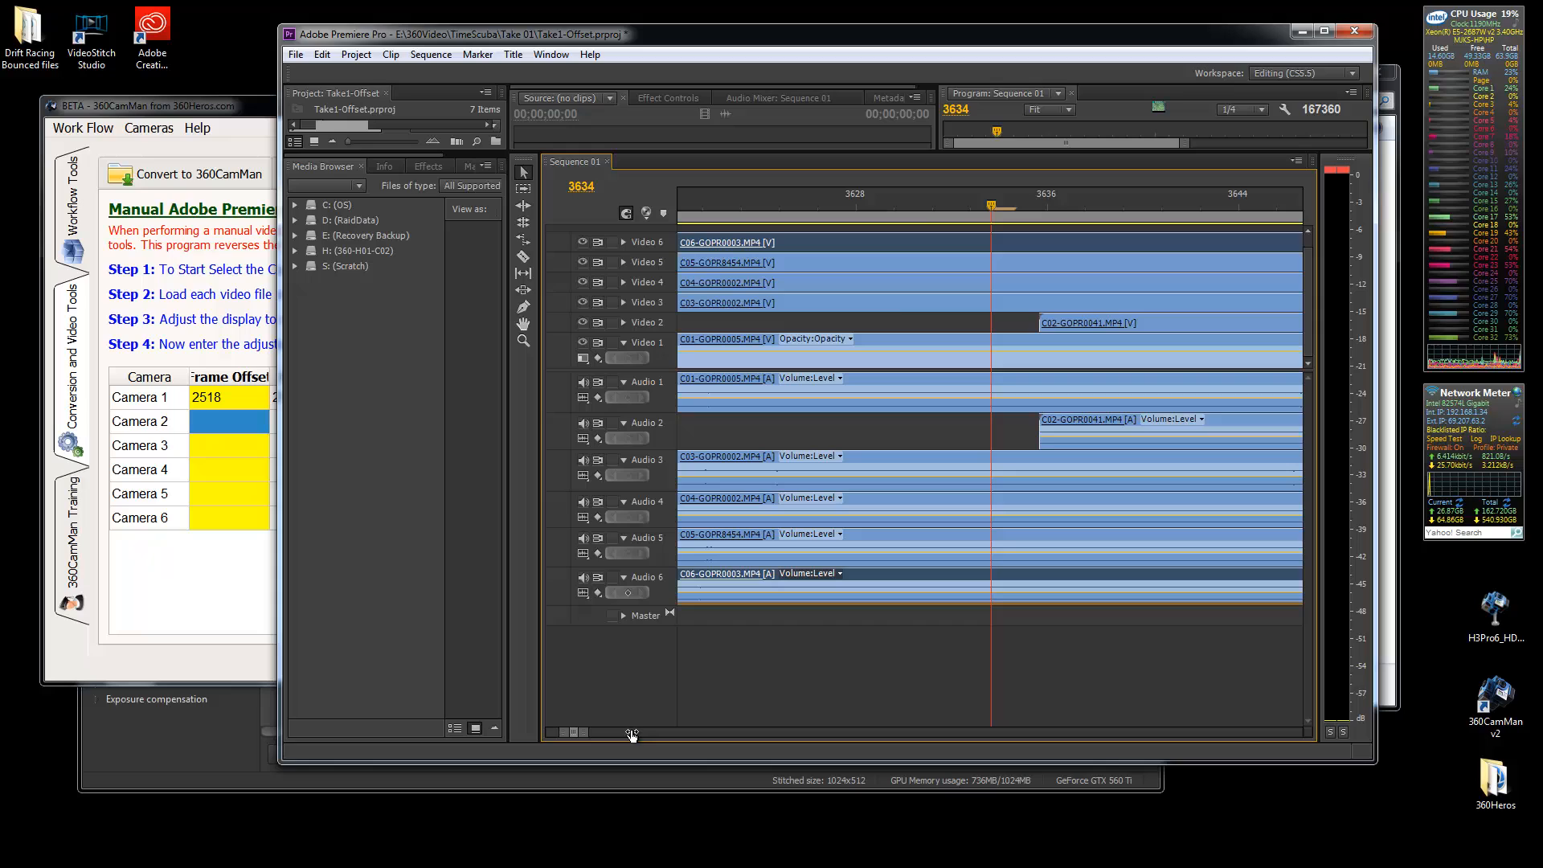
left_click_drag(1004, 208, 1032, 204)
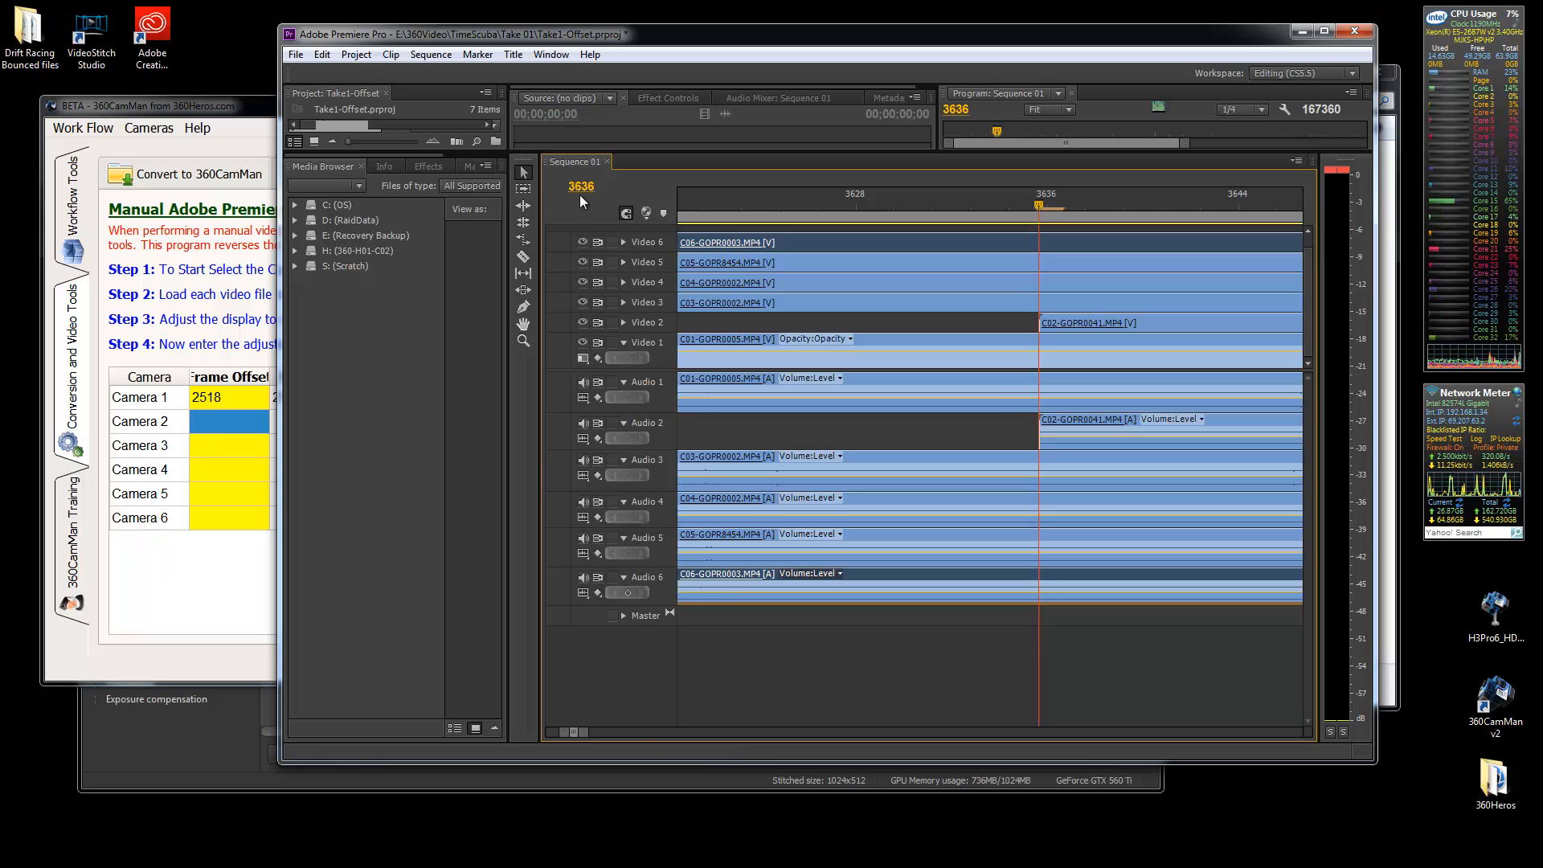
Enter 3636 as Camera 2's frame offset in 360CamMan
left_click(215, 422)
type("3636")
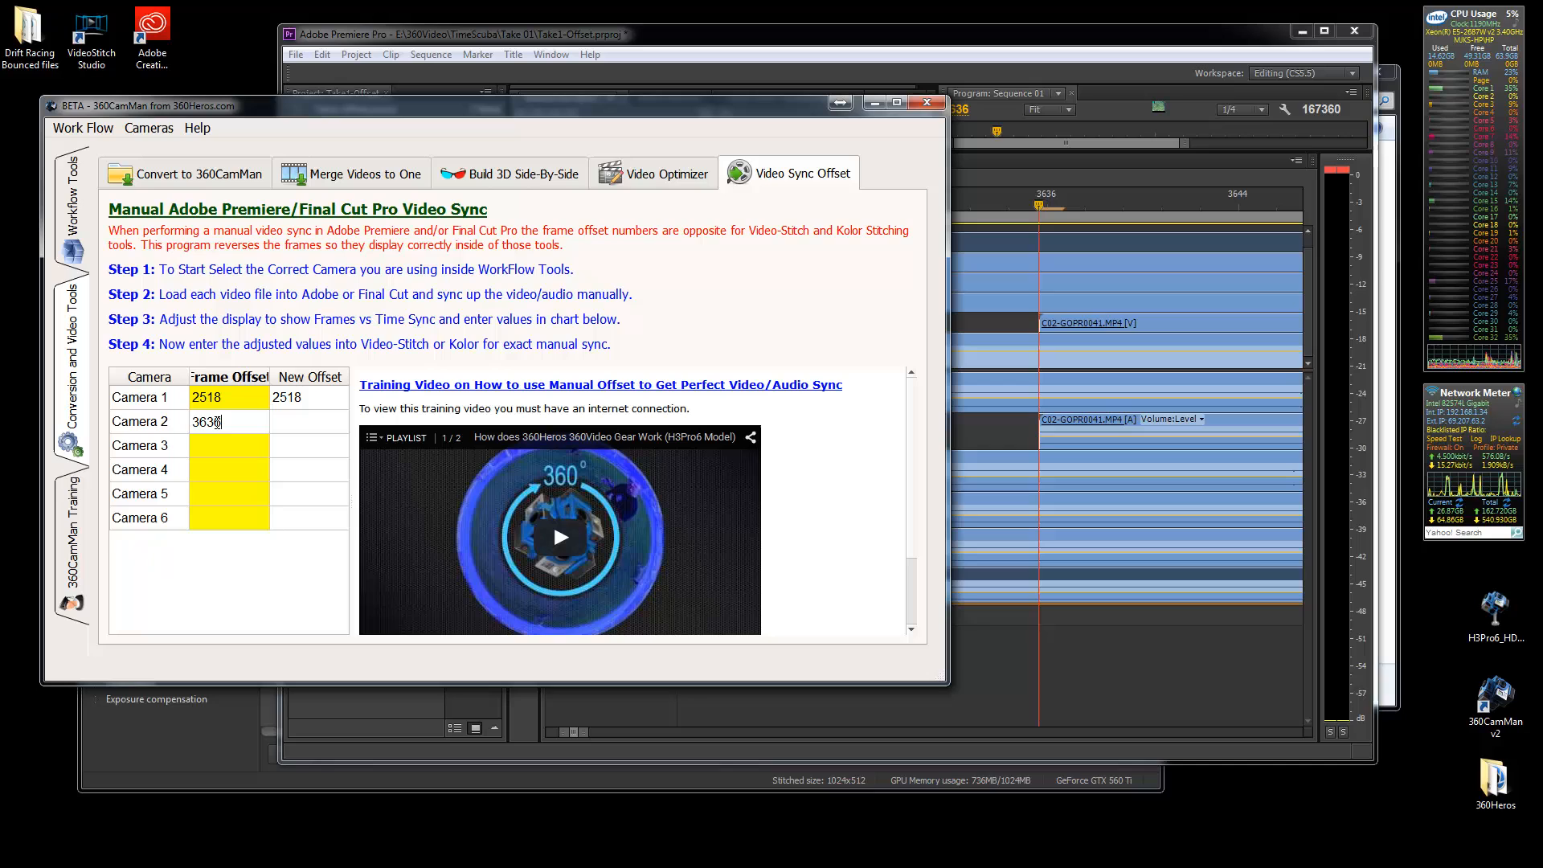
key("Return")
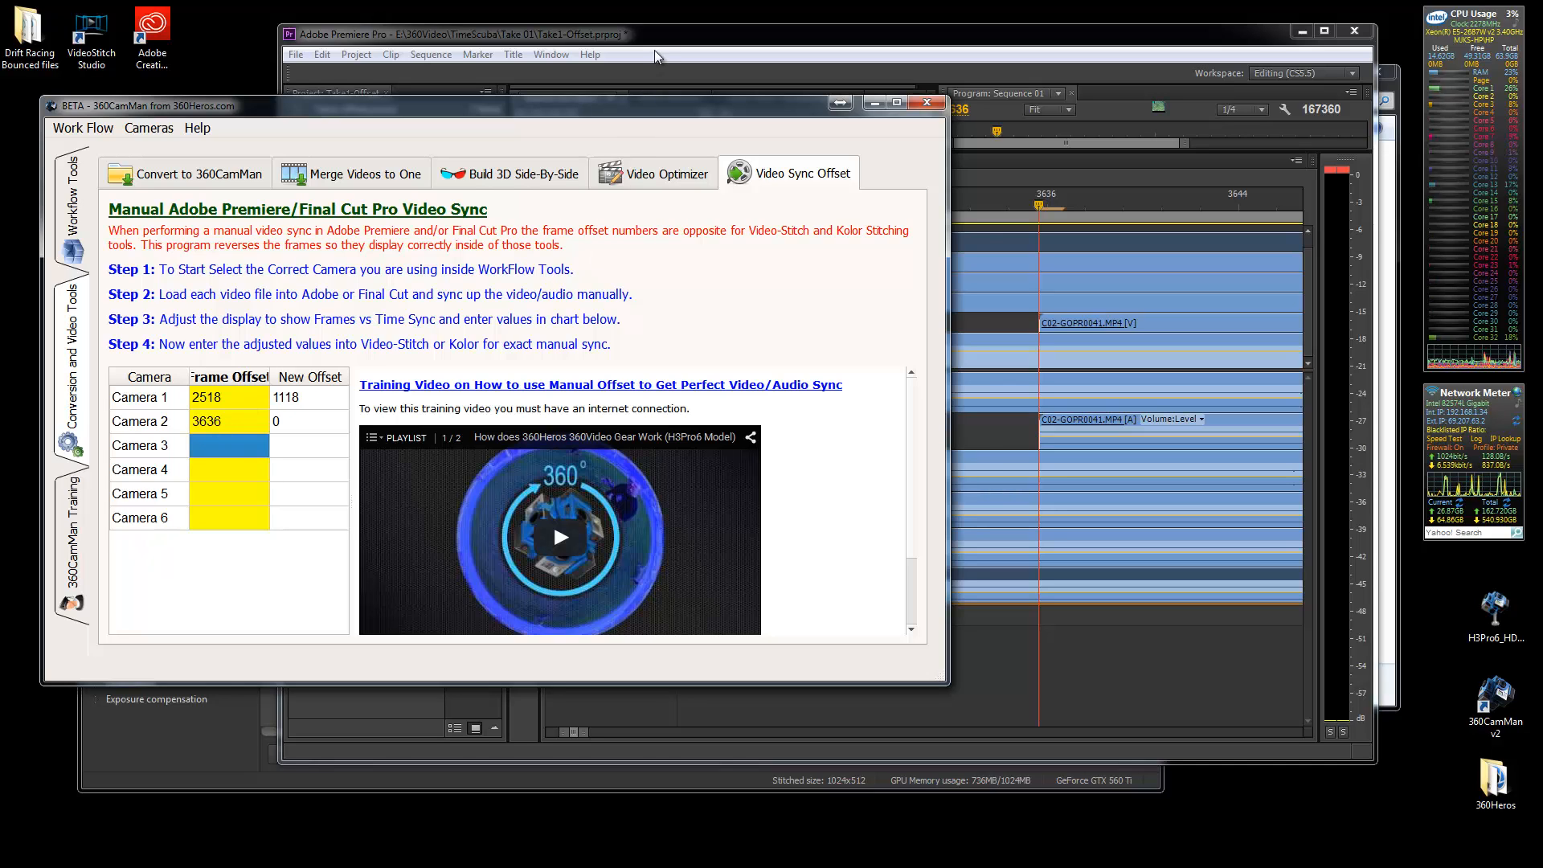
Park the Premiere playhead on camera 3's first frame, 539
left_click(668, 53)
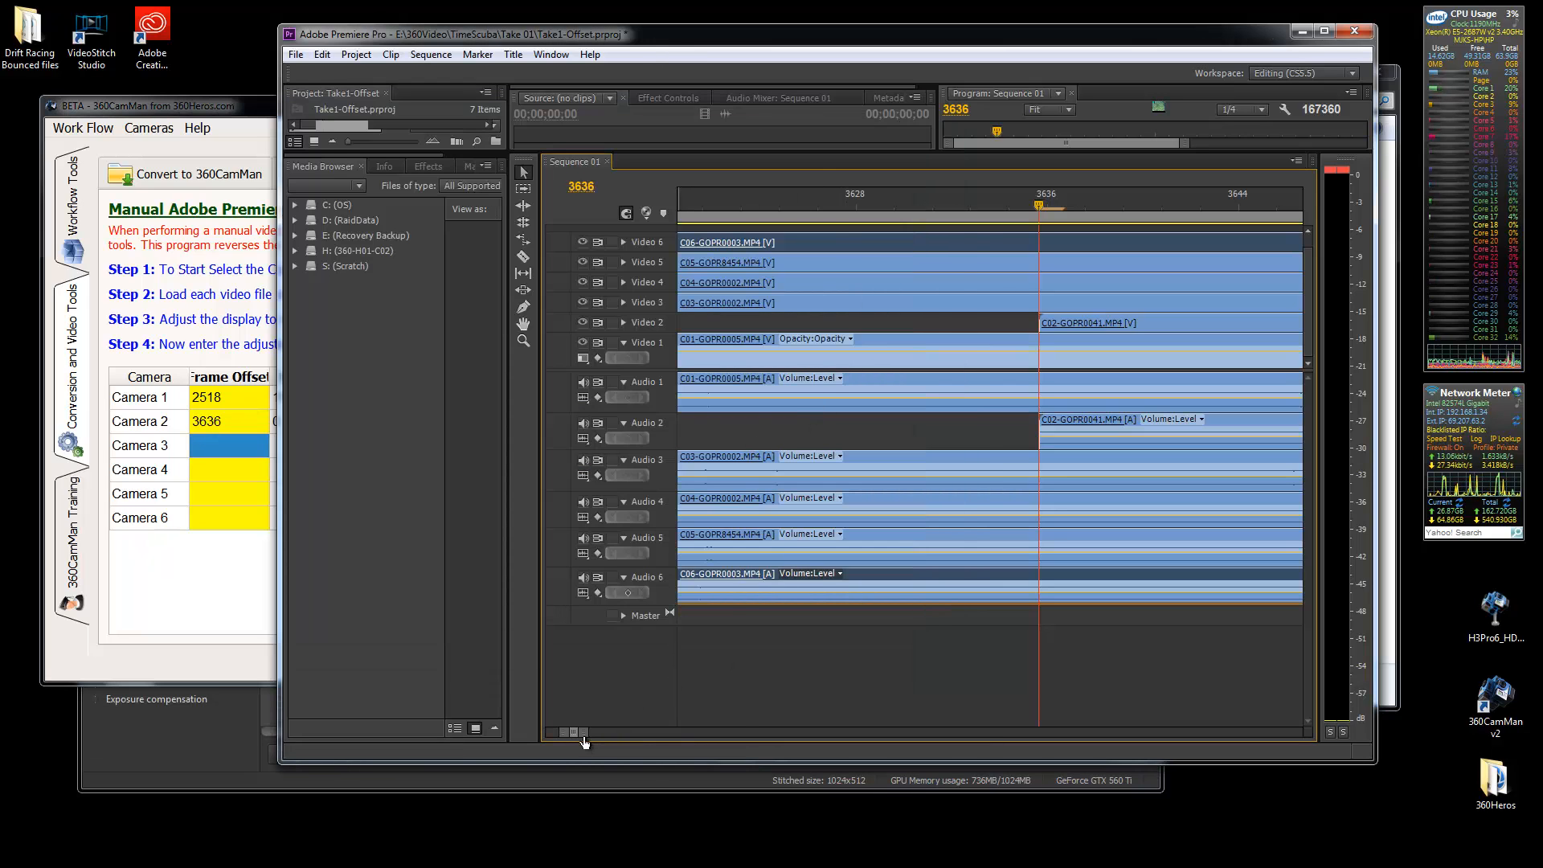
left_click_drag(586, 732, 736, 731)
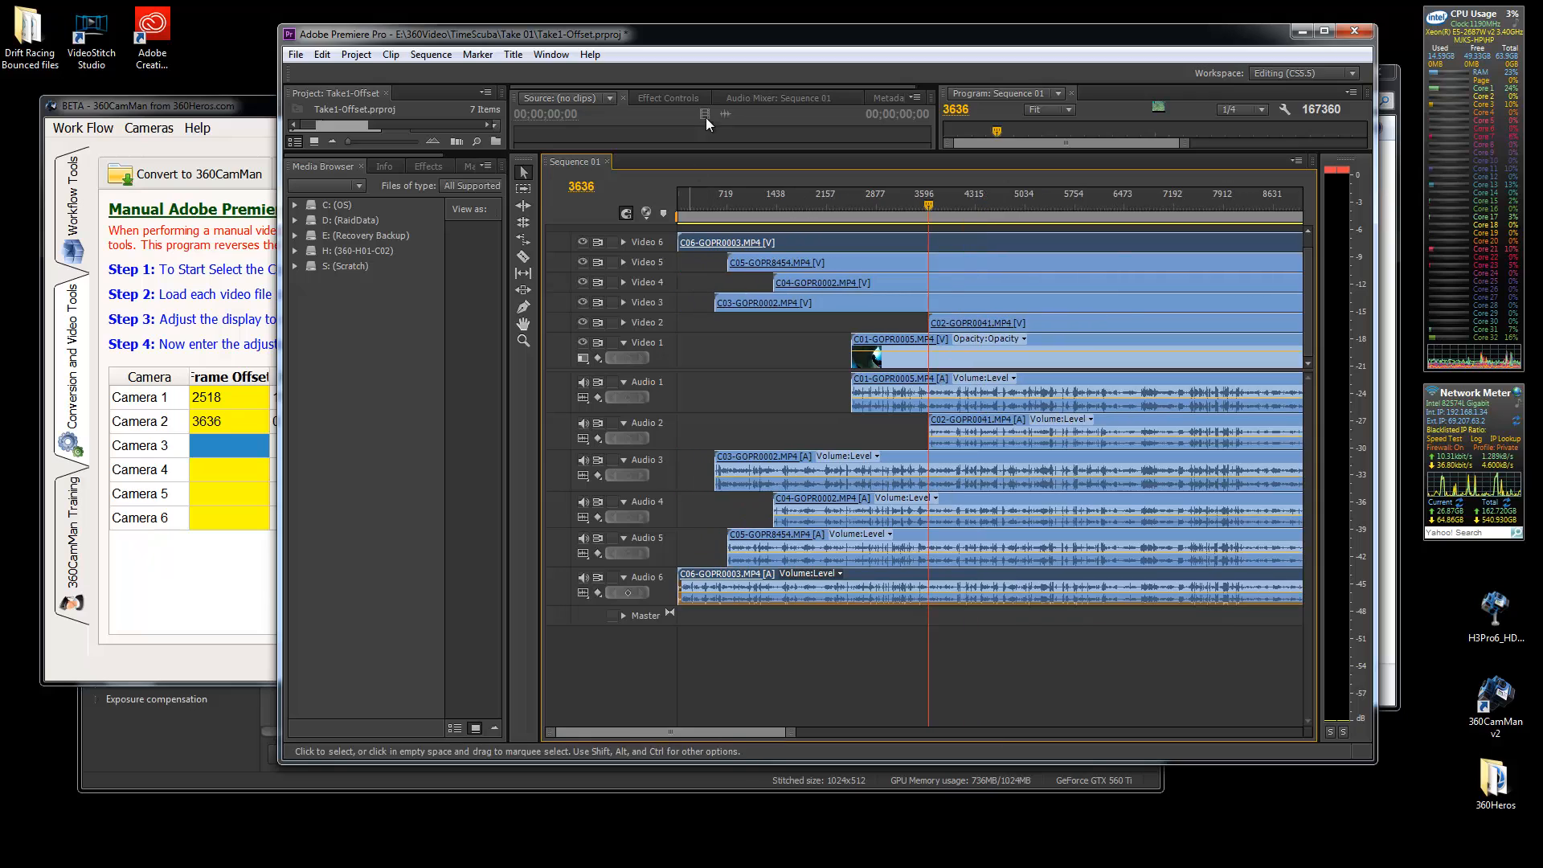
left_click(715, 207)
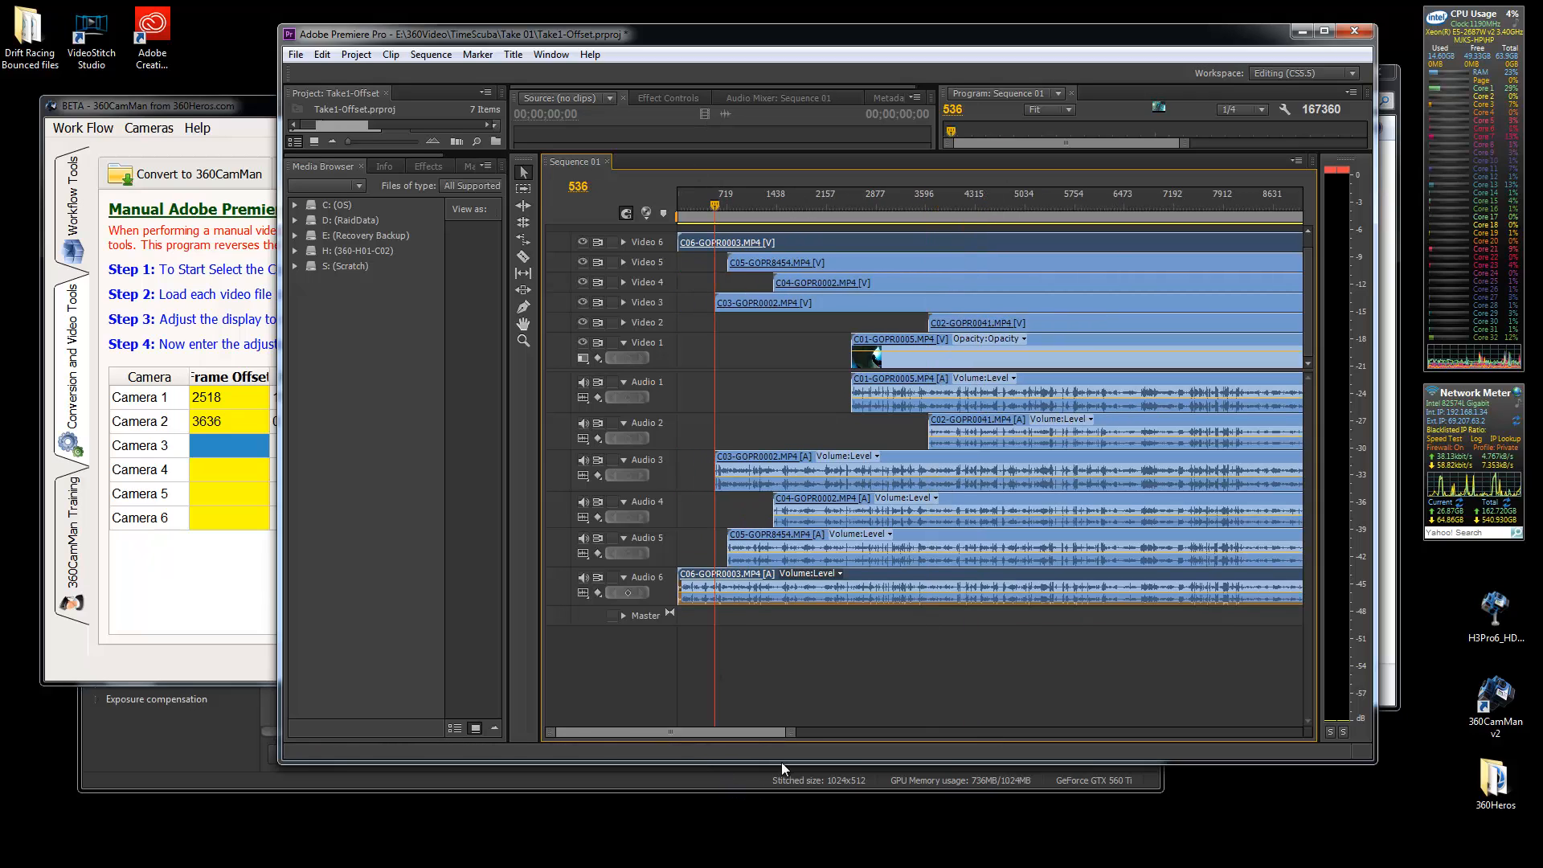
left_click_drag(789, 738, 675, 732)
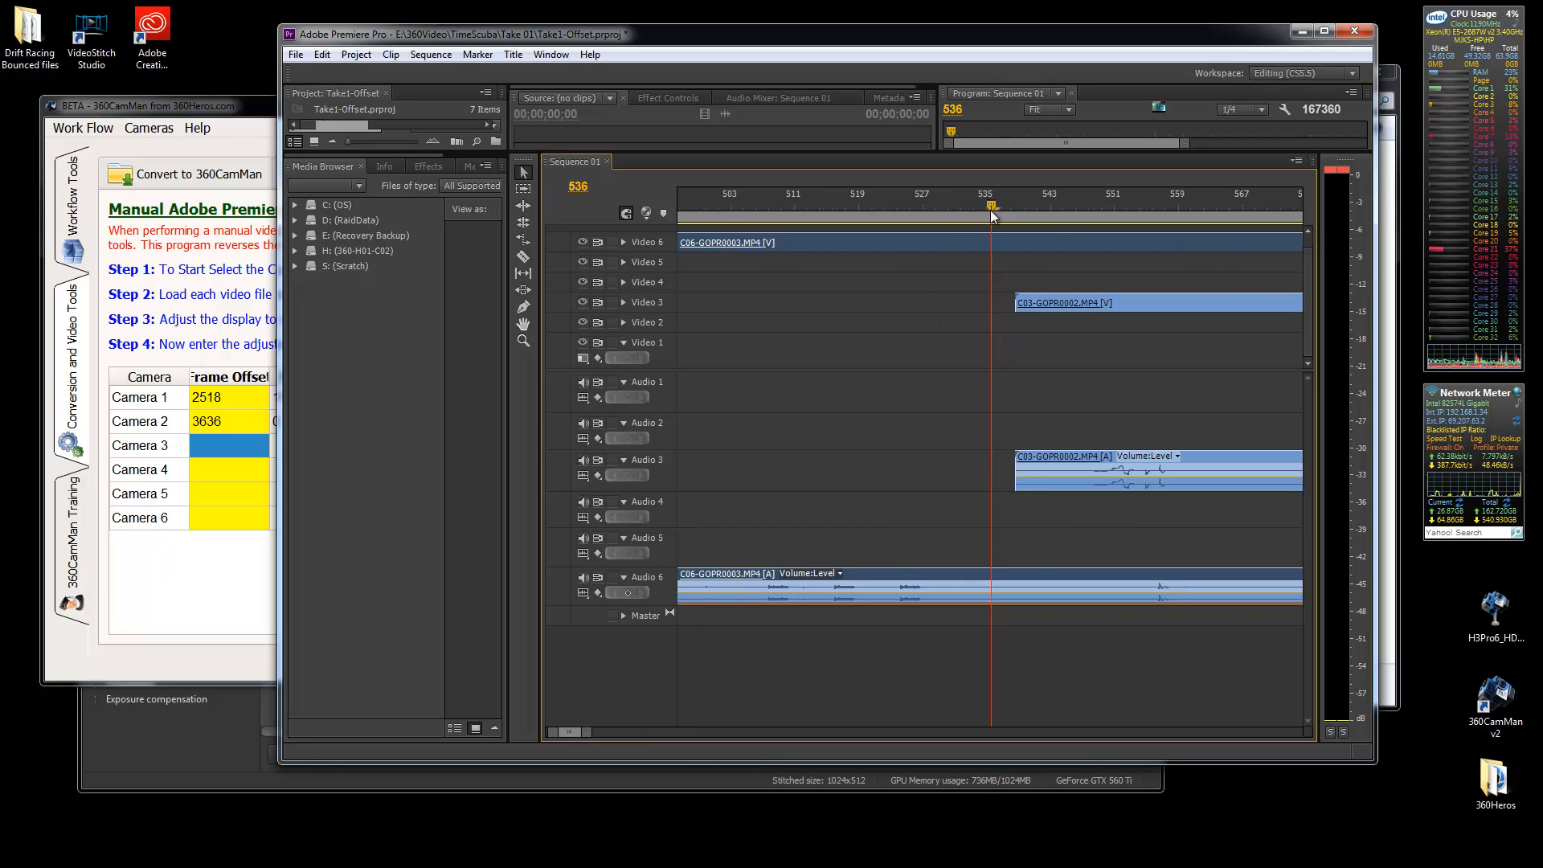
left_click_drag(991, 207, 1016, 208)
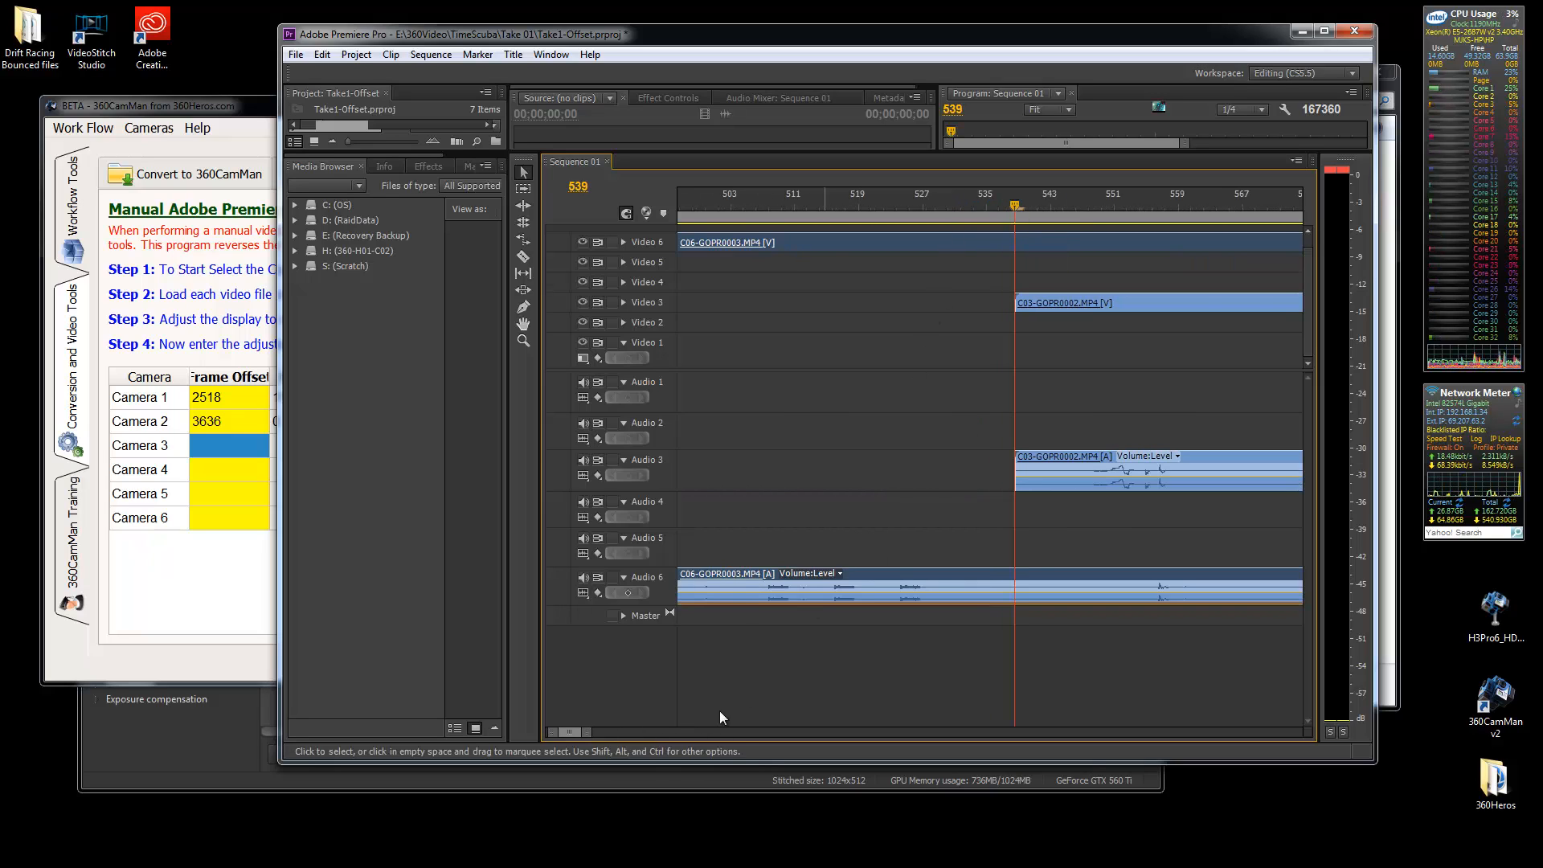
left_click_drag(588, 735, 574, 733)
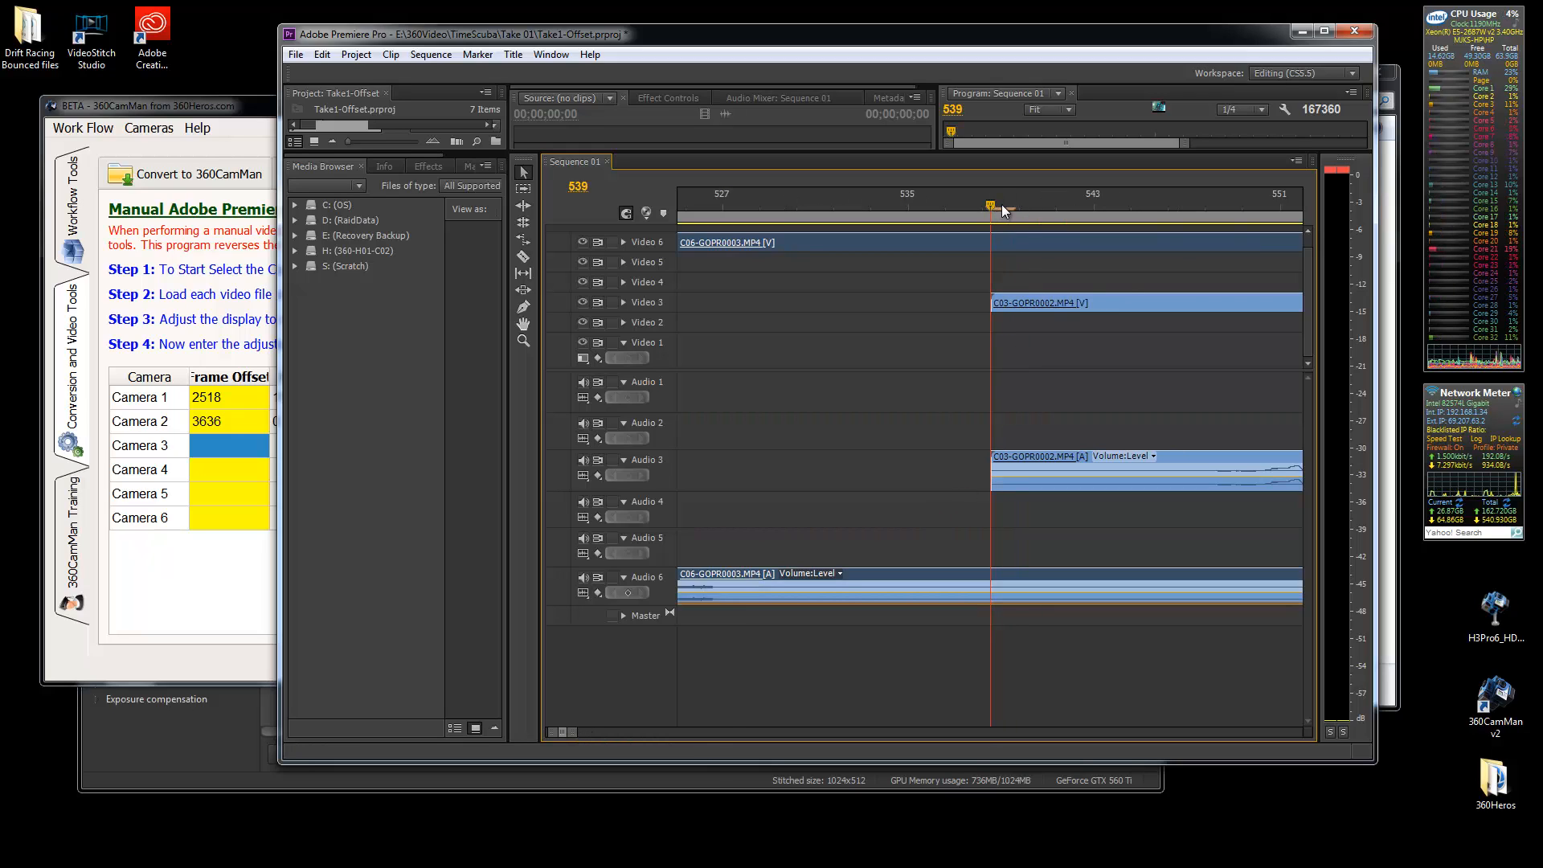
left_click_drag(991, 204, 995, 203)
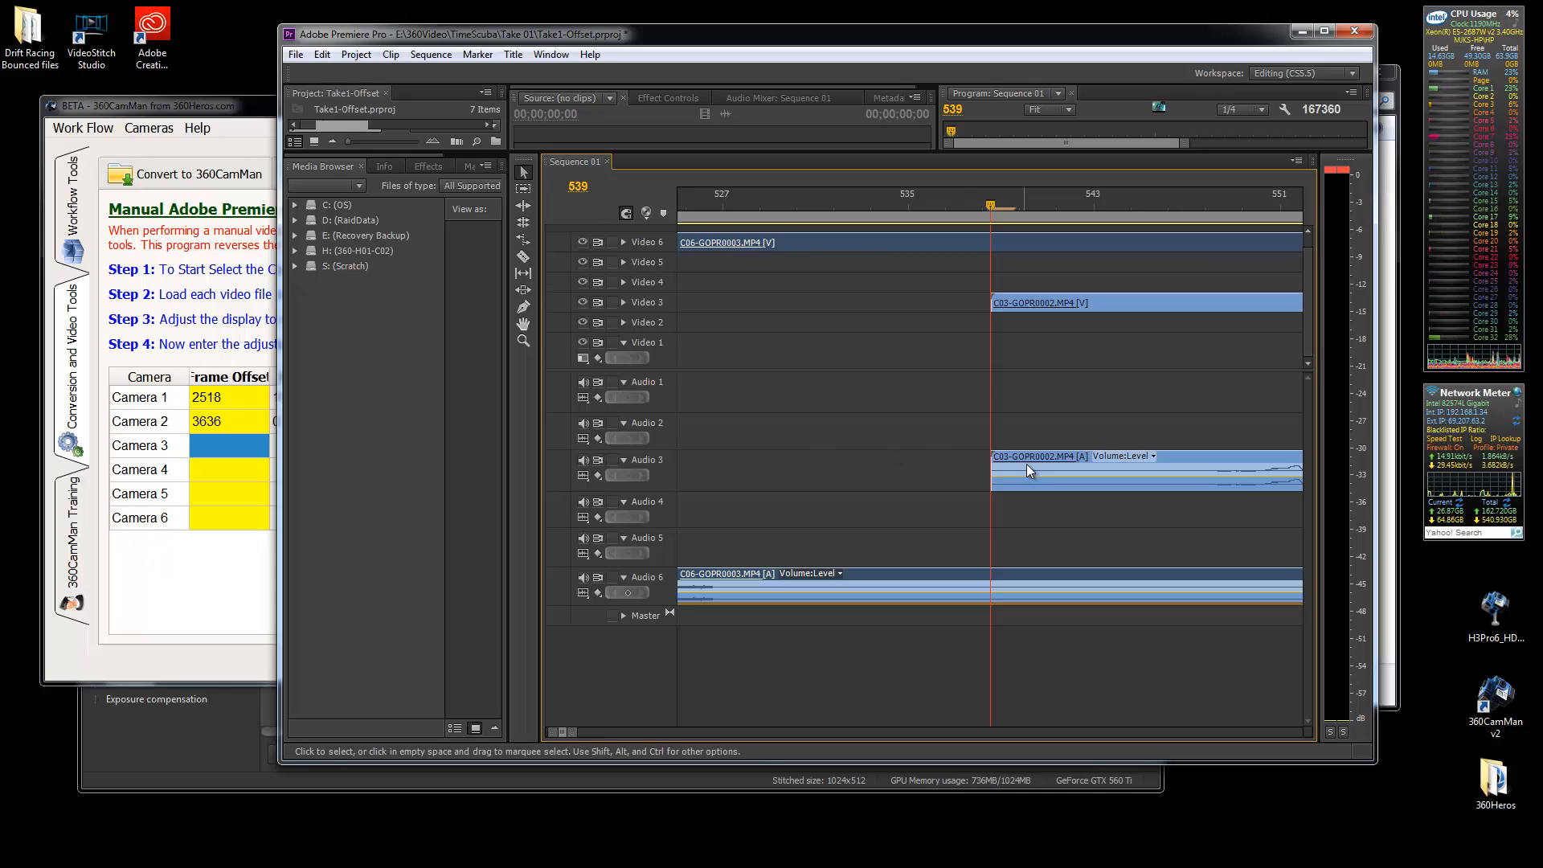
Enter 539 as Camera 3's frame offset in 360CamMan
left_click(191, 444)
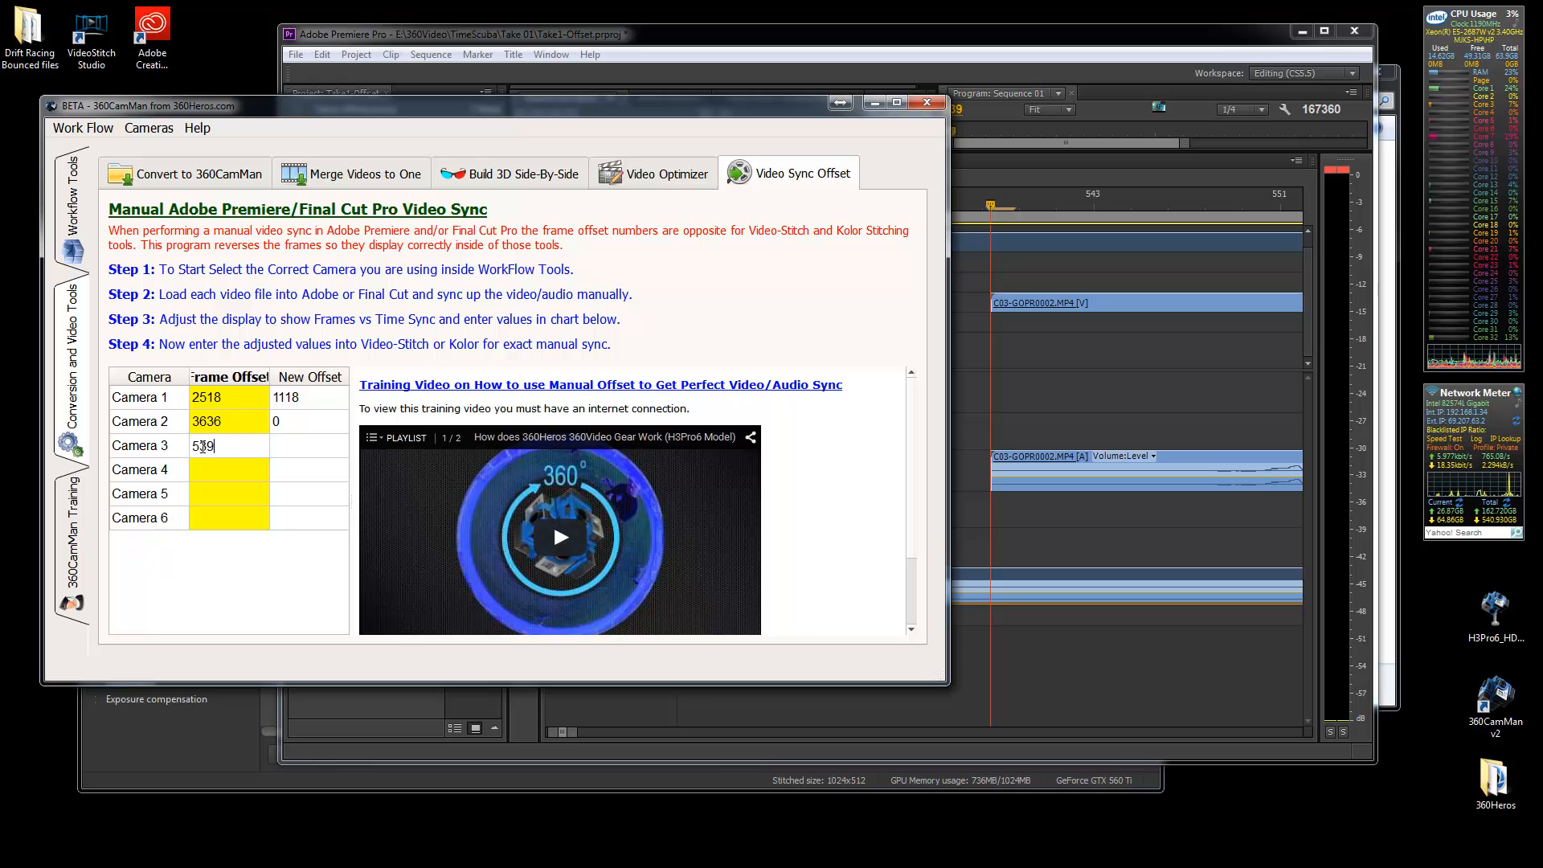
type("539")
Commit Camera 3's offset of 539, then park the Premiere playhead on camera 4's first frame, 1393
key("Return")
left_click(609, 53)
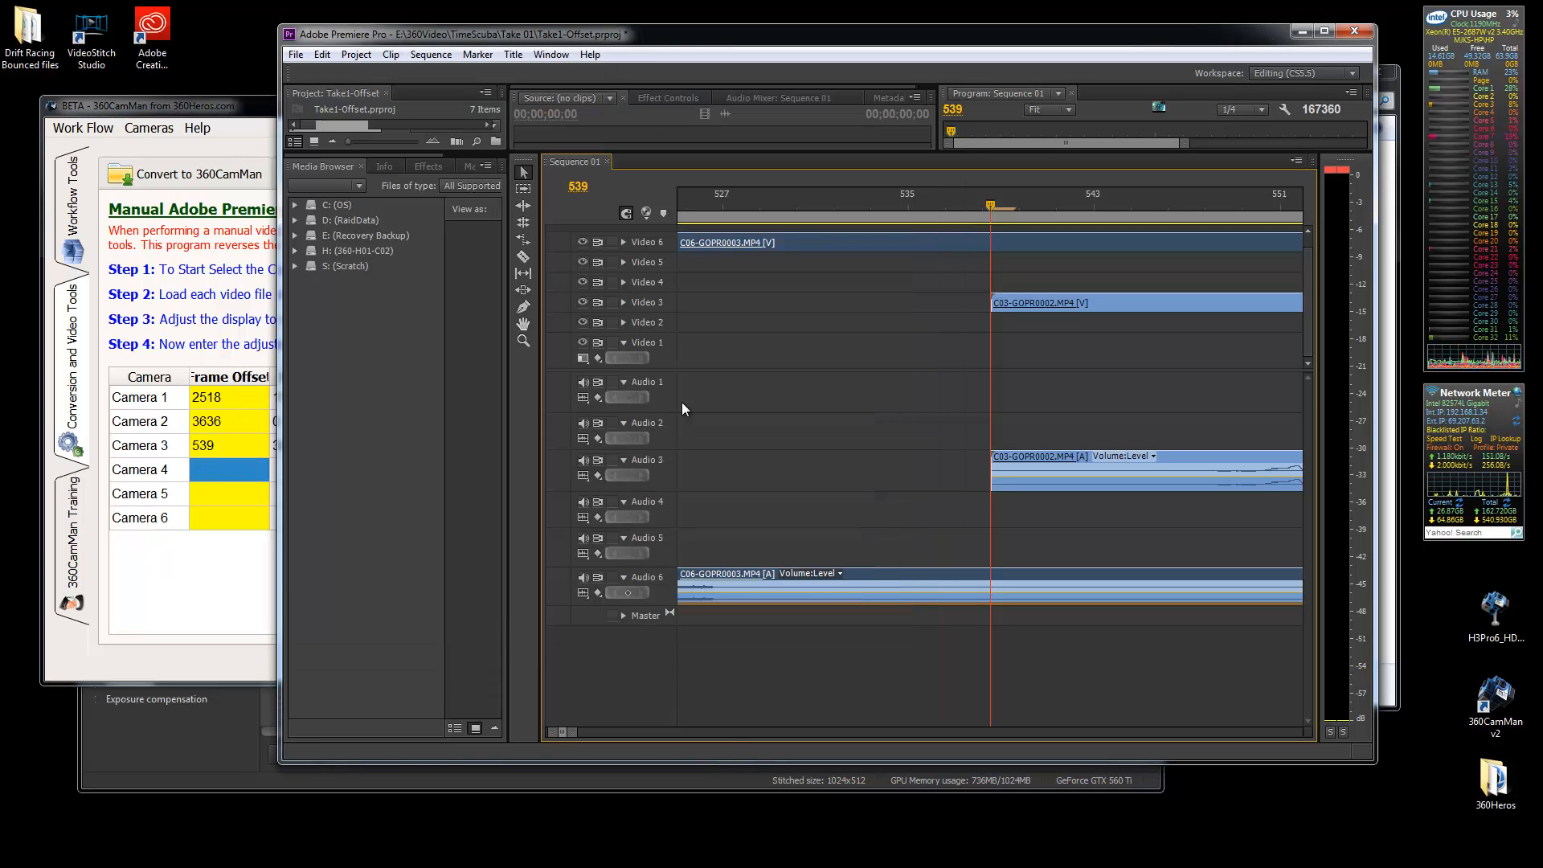
left_click_drag(579, 733, 735, 733)
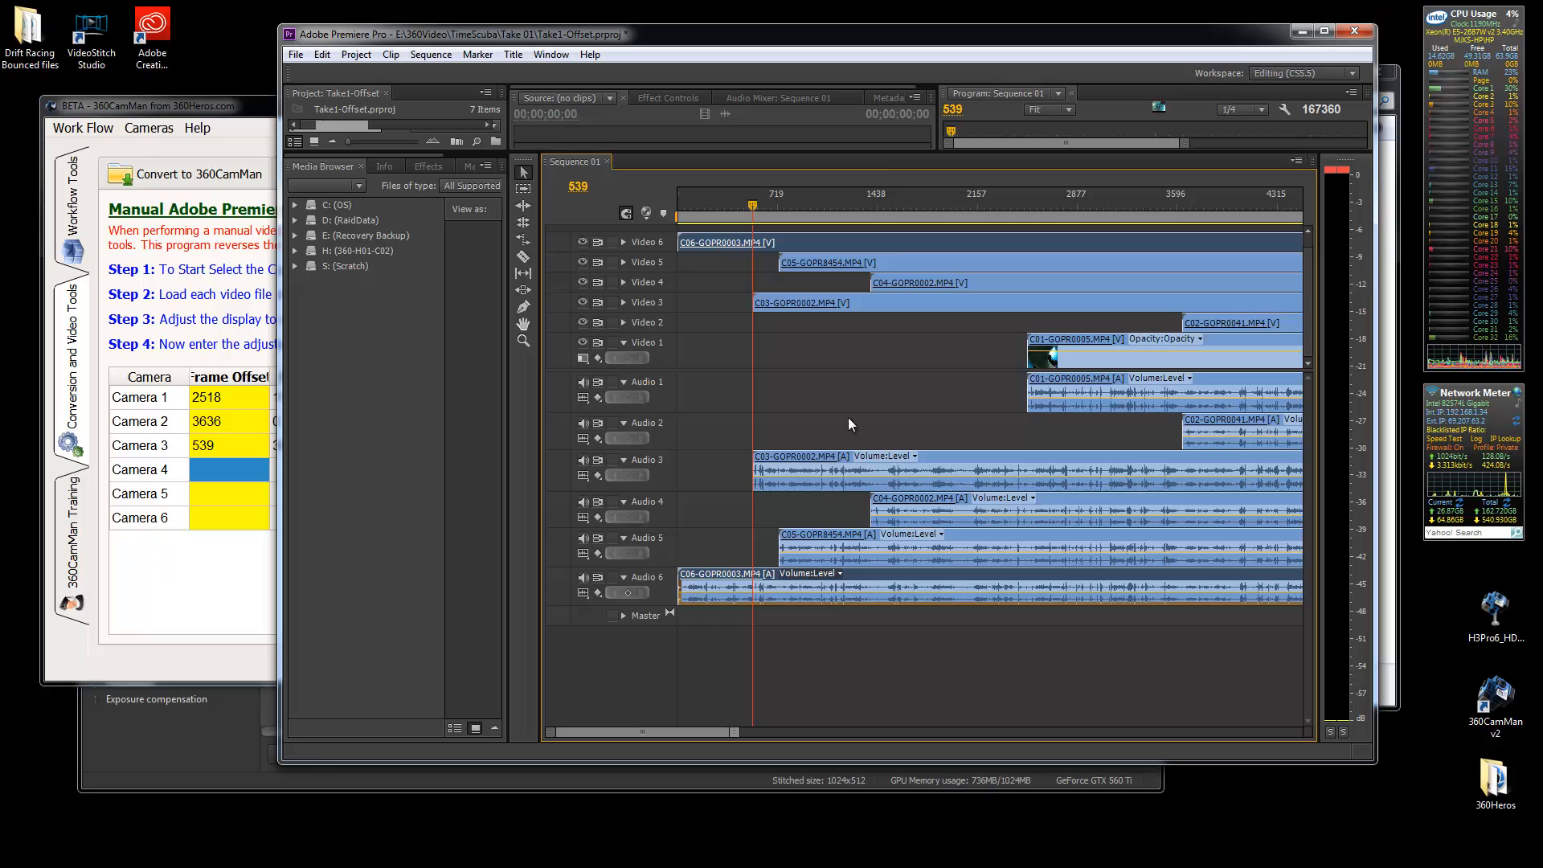
left_click(867, 210)
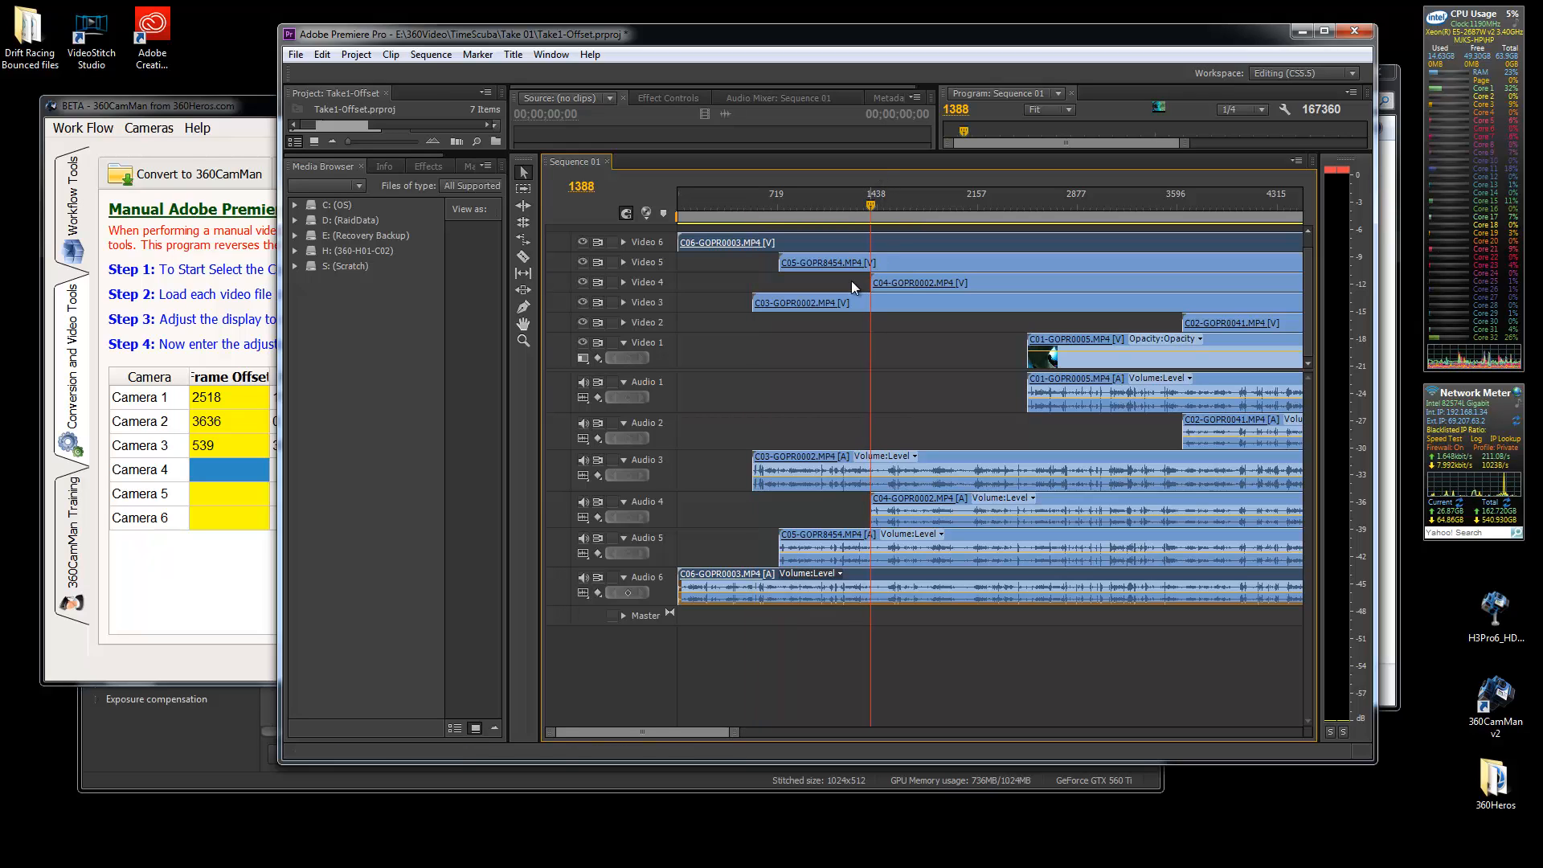
left_click_drag(734, 733, 633, 730)
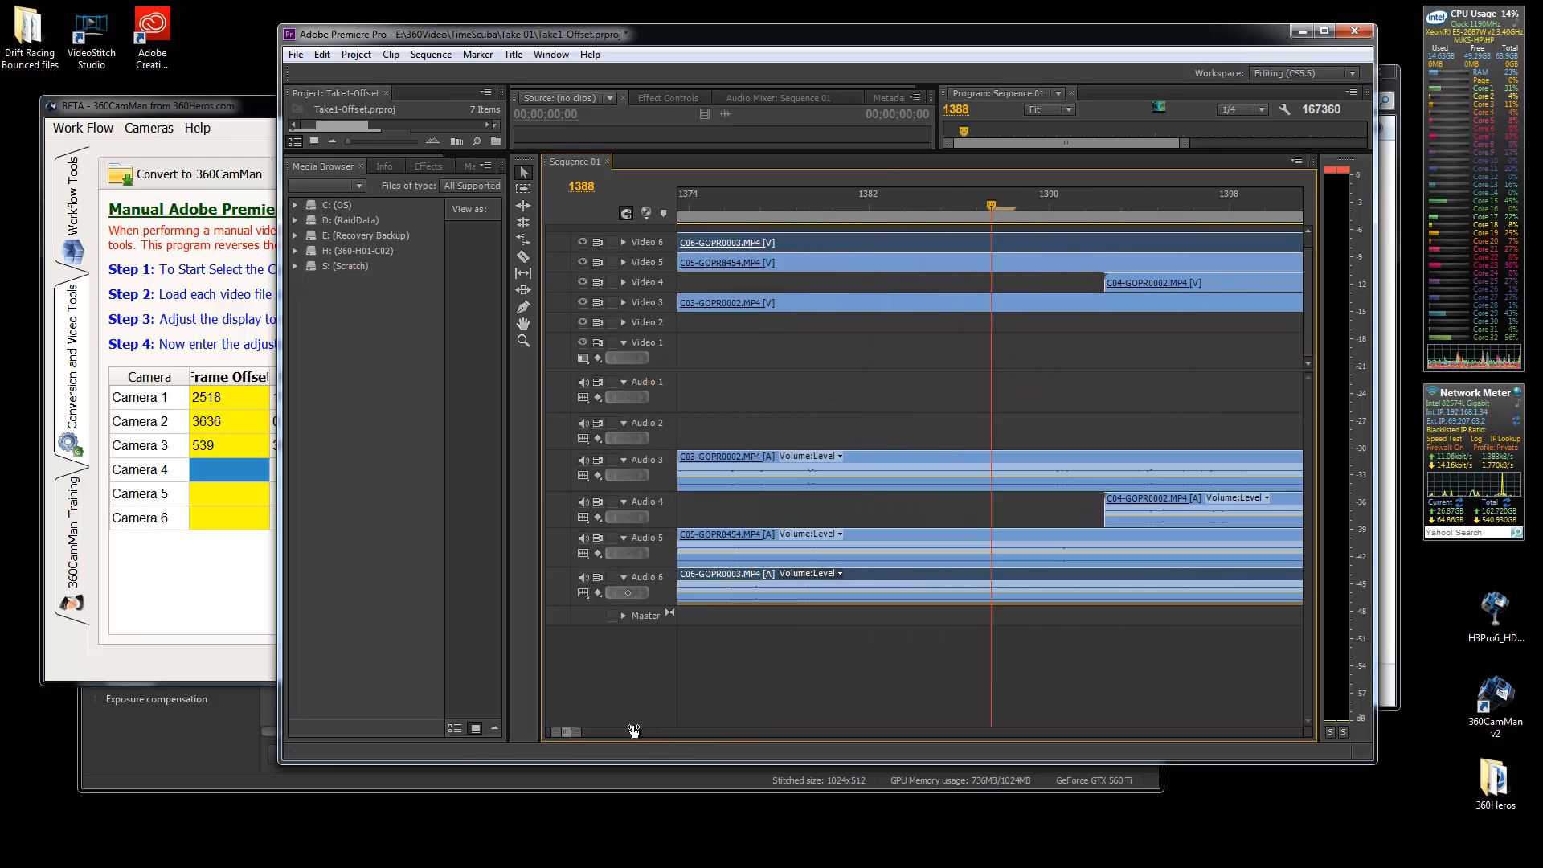
left_click(1102, 210)
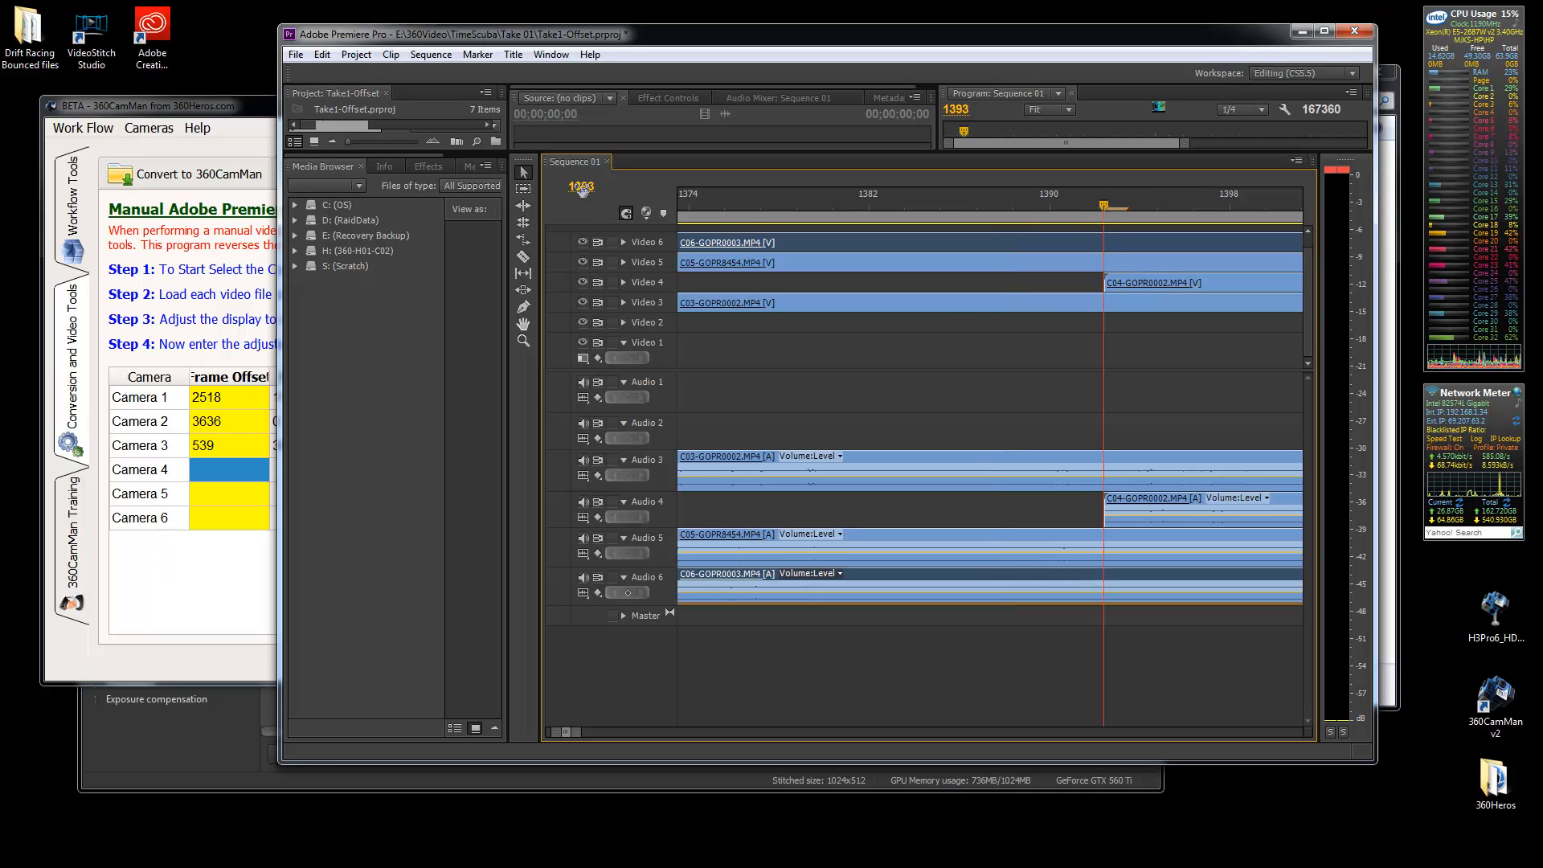
Enter 1393 as Camera 4's frame offset in 360CamMan
left_click(217, 470)
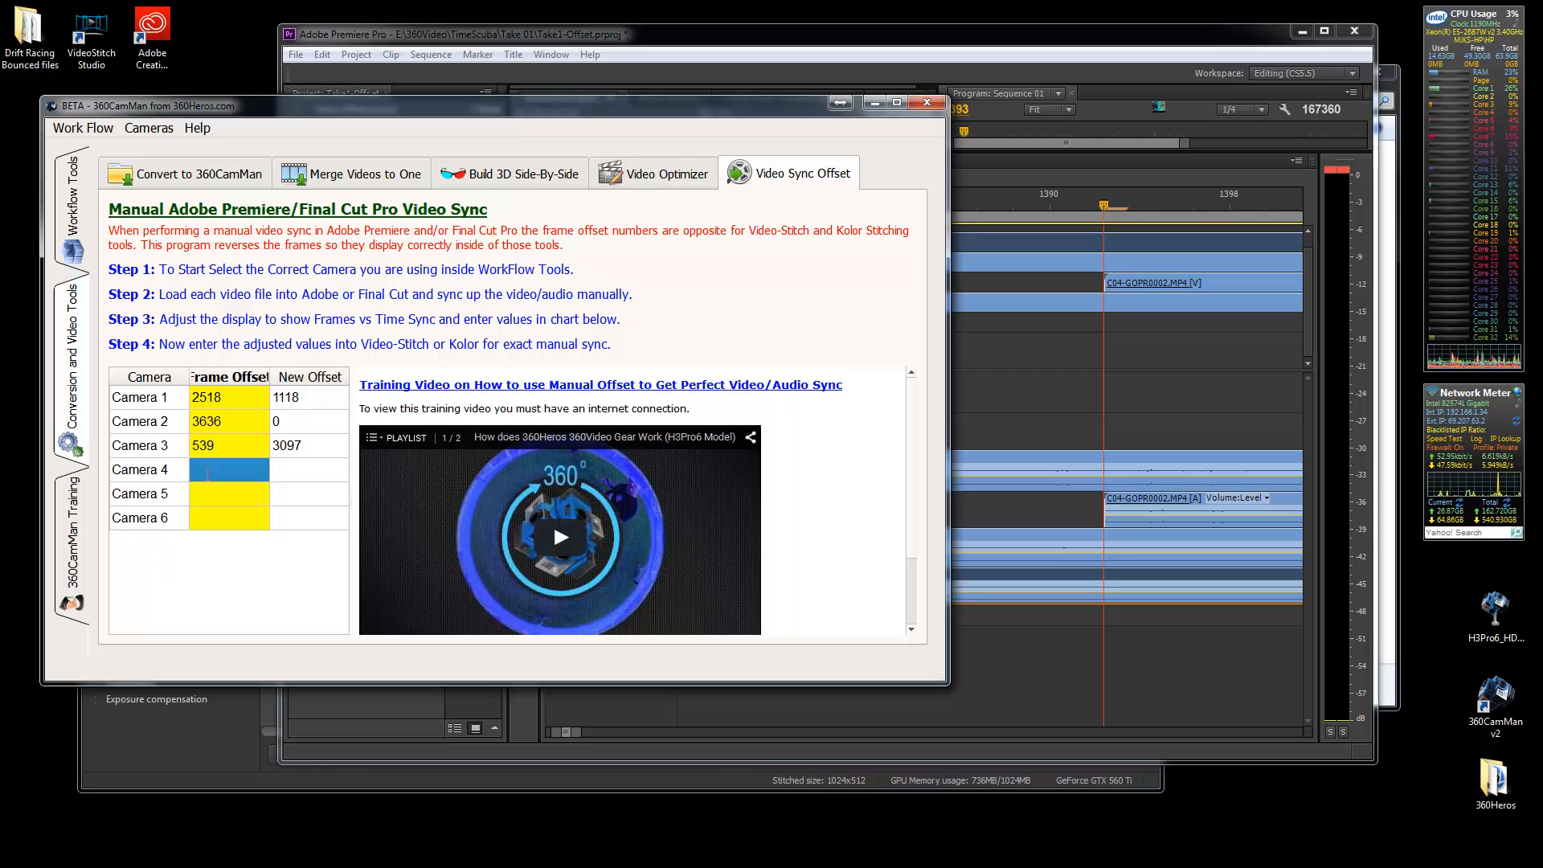
type("1393")
key("Return")
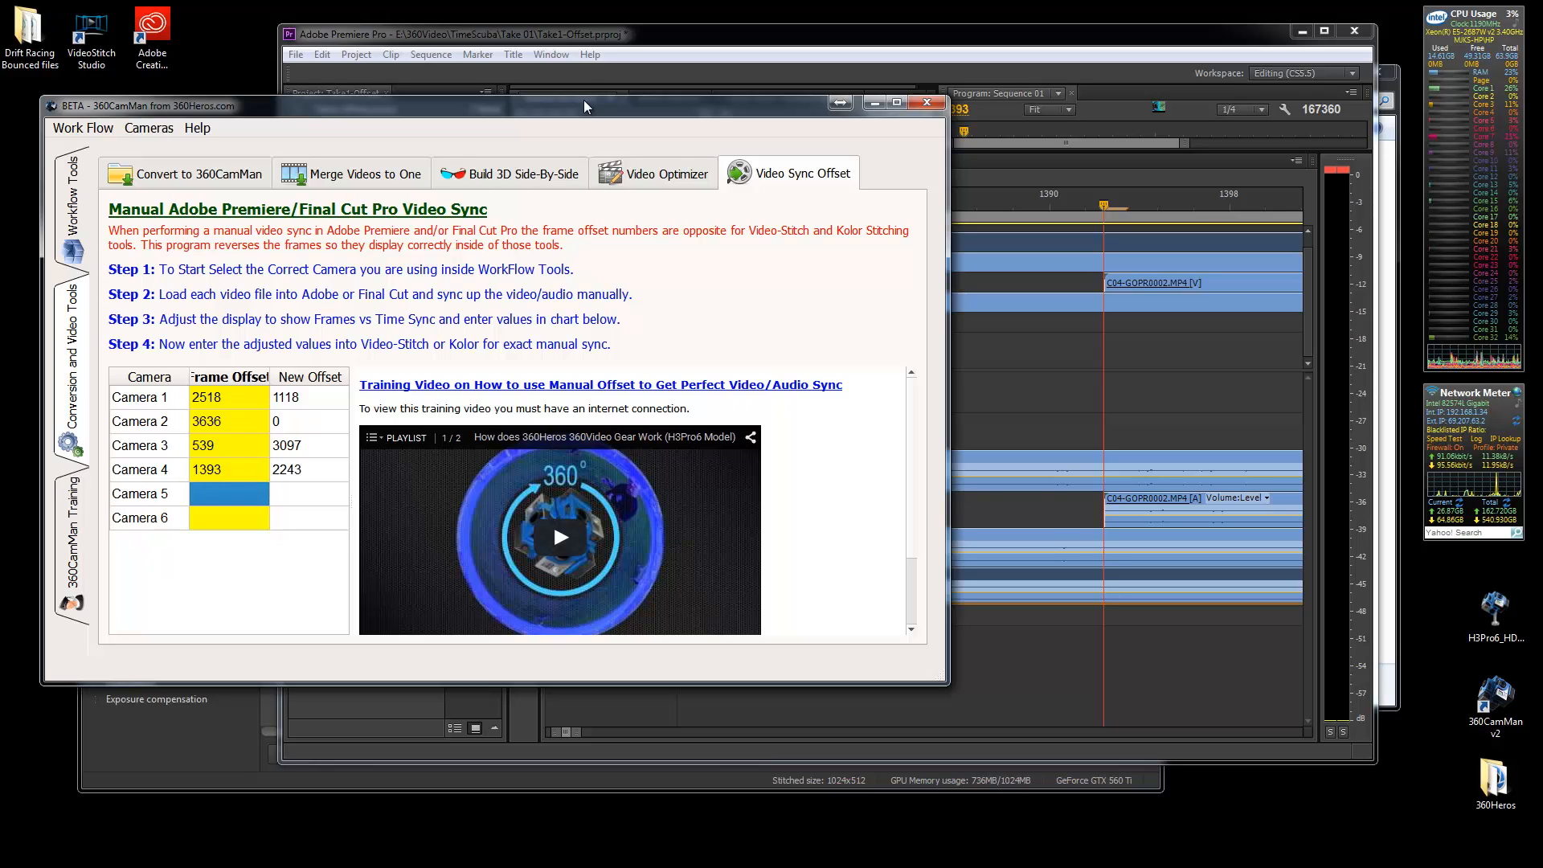
left_click(600, 38)
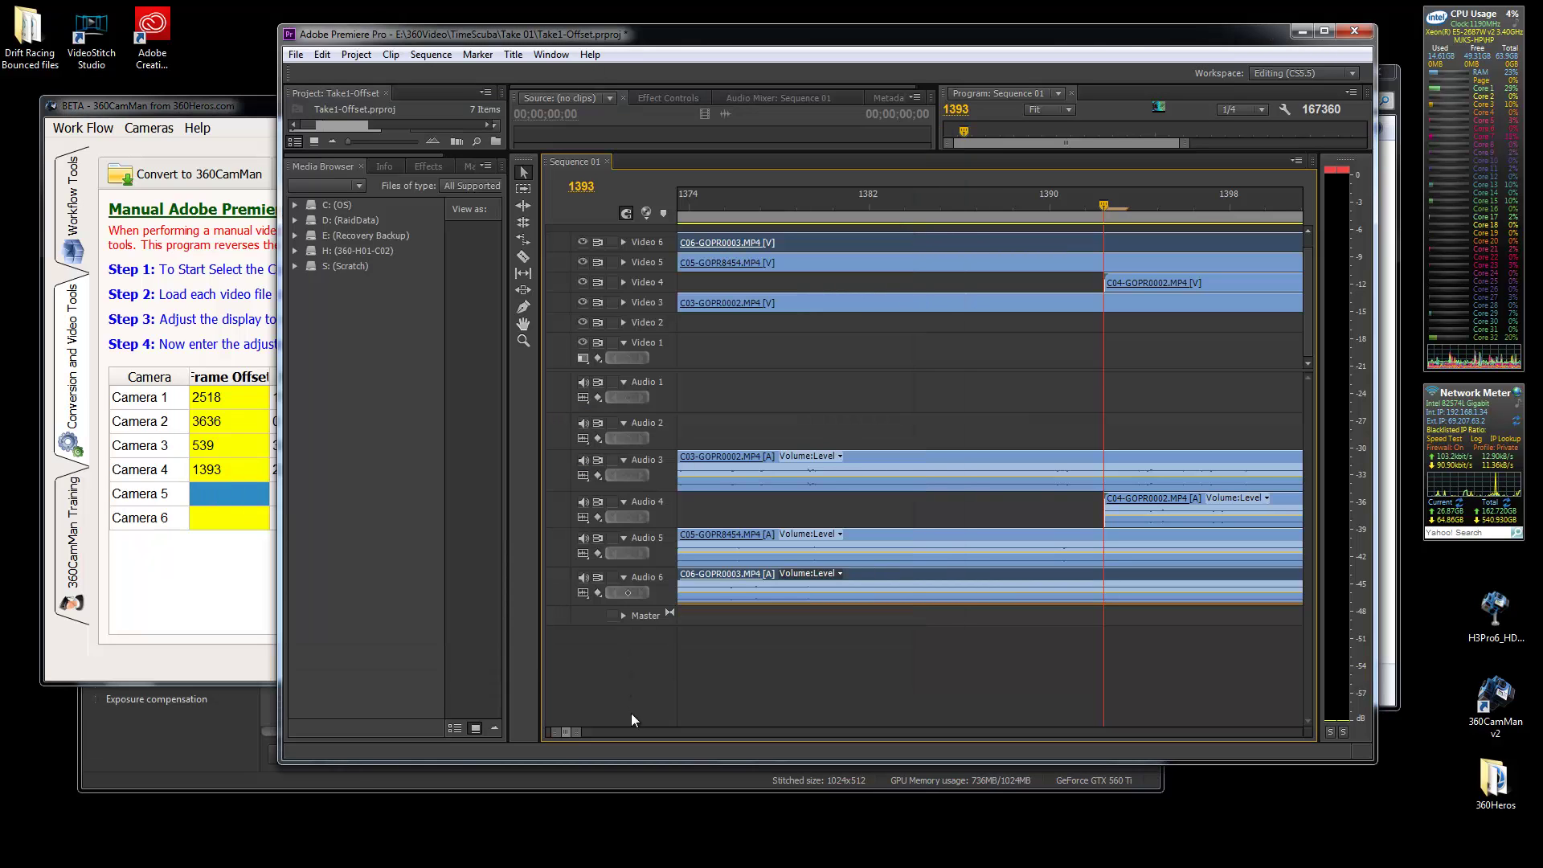
Park the Premiere playhead on camera 5's first frame, 733
left_click(574, 735)
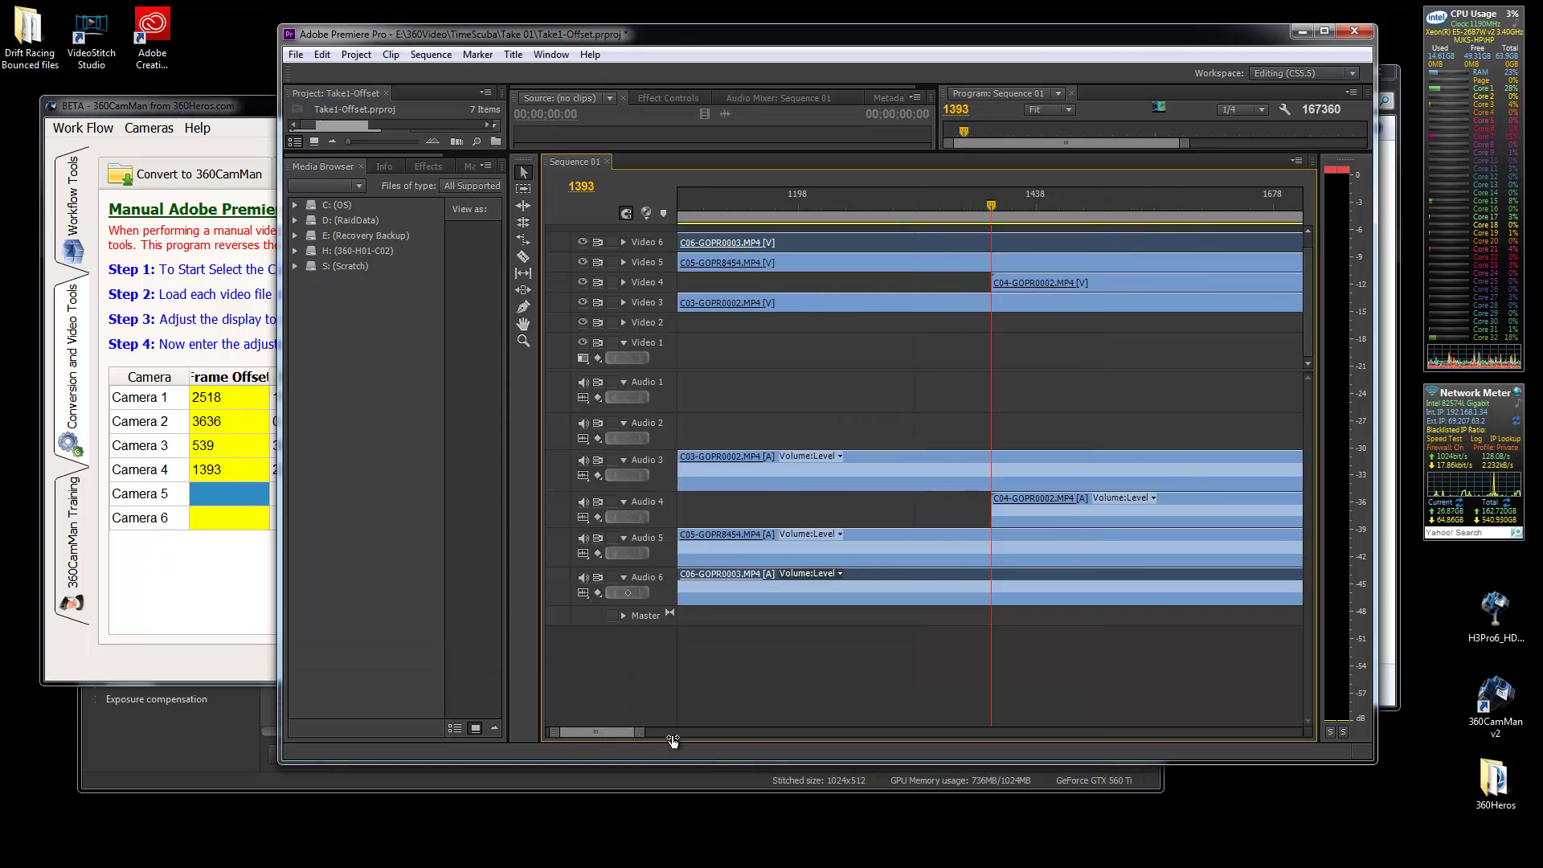
left_click(795, 203)
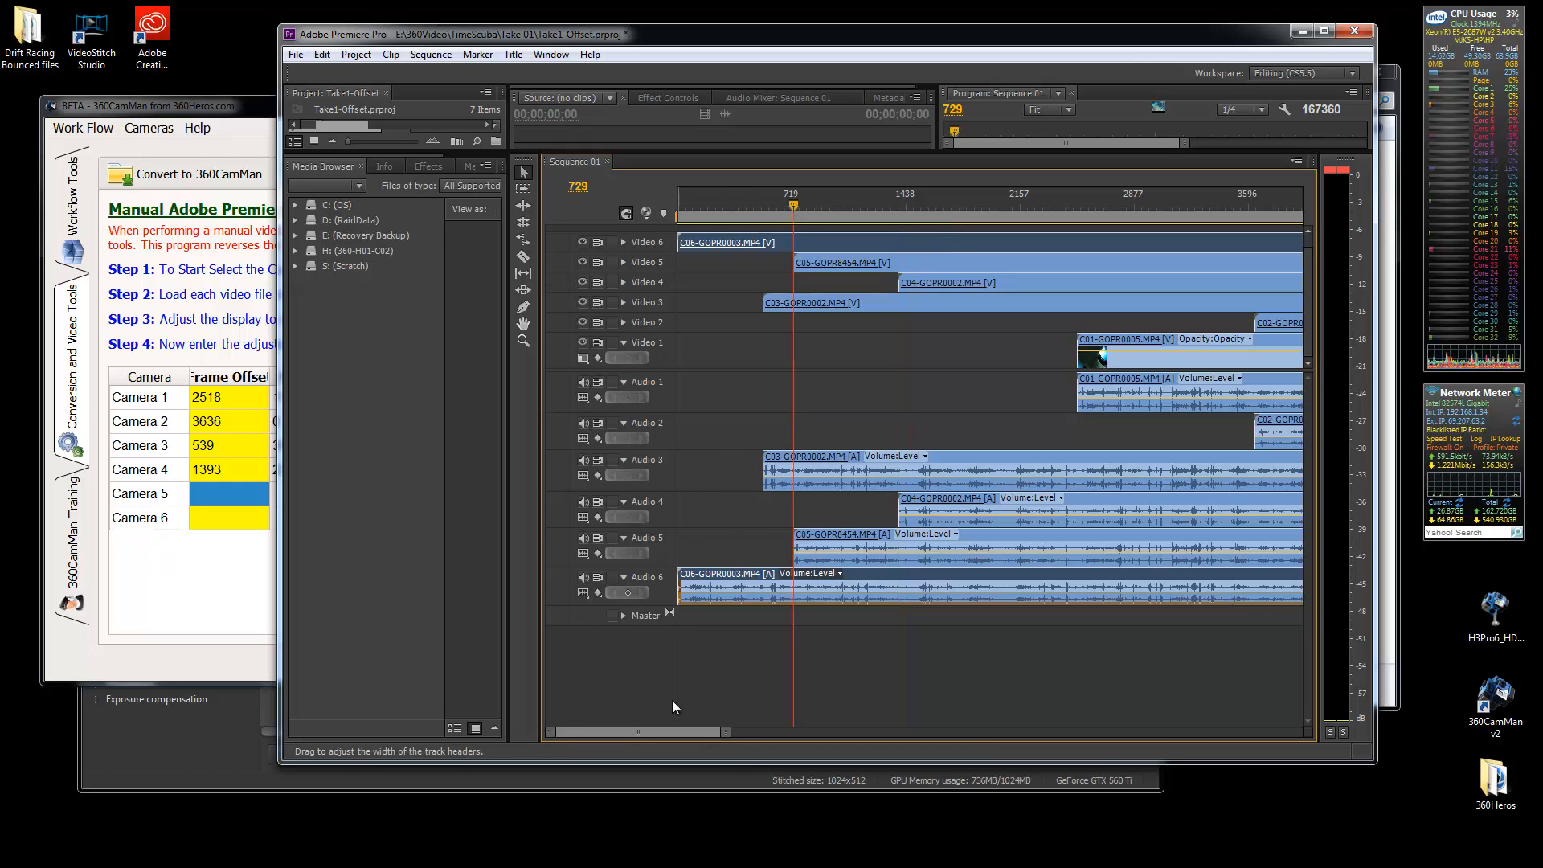
left_click_drag(722, 732, 619, 731)
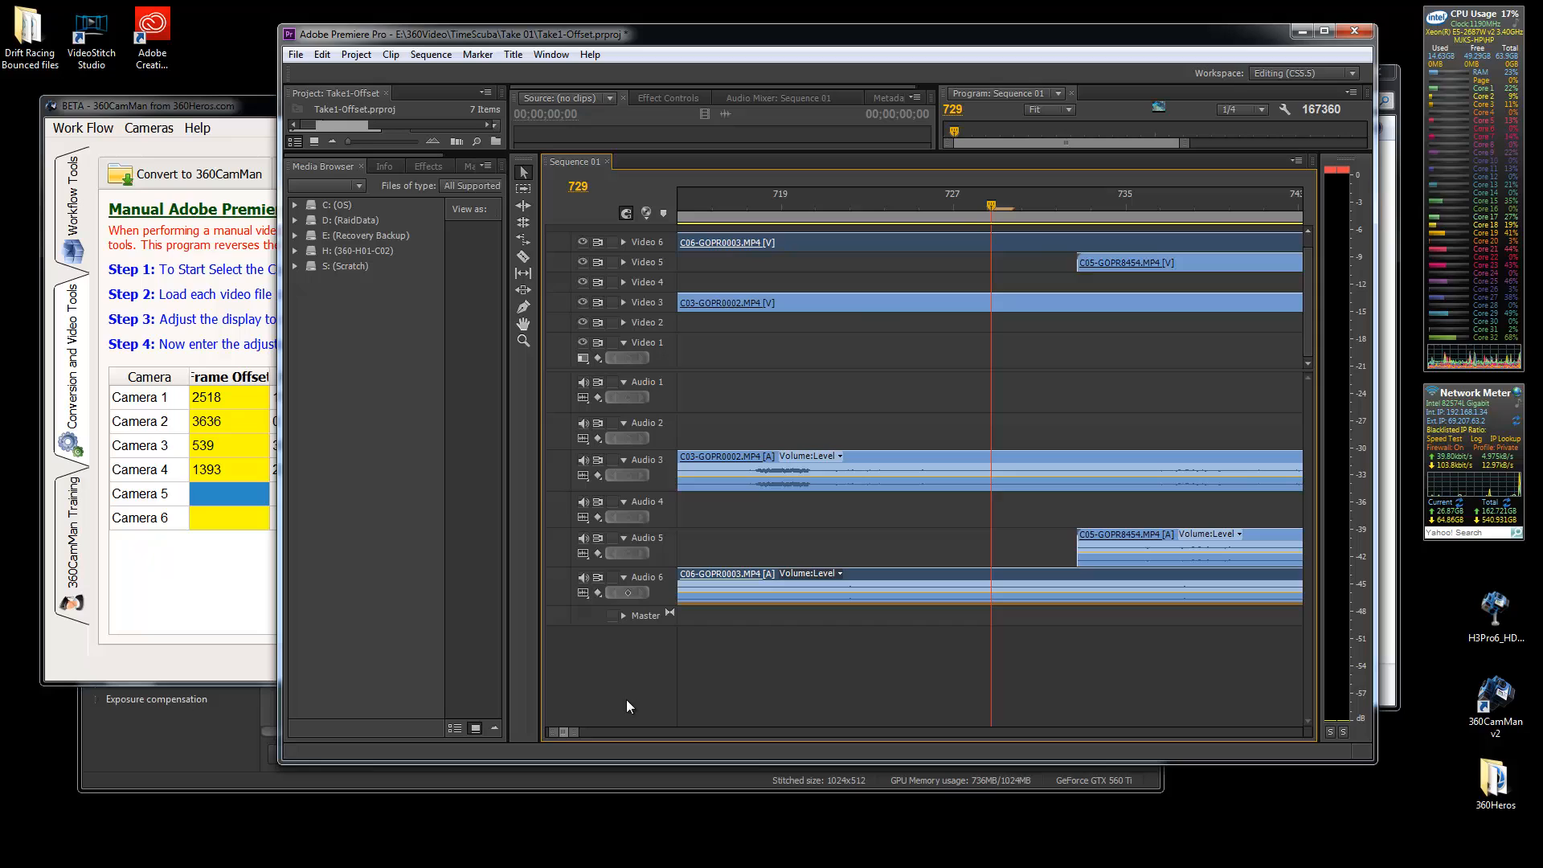
left_click_drag(989, 204, 1071, 203)
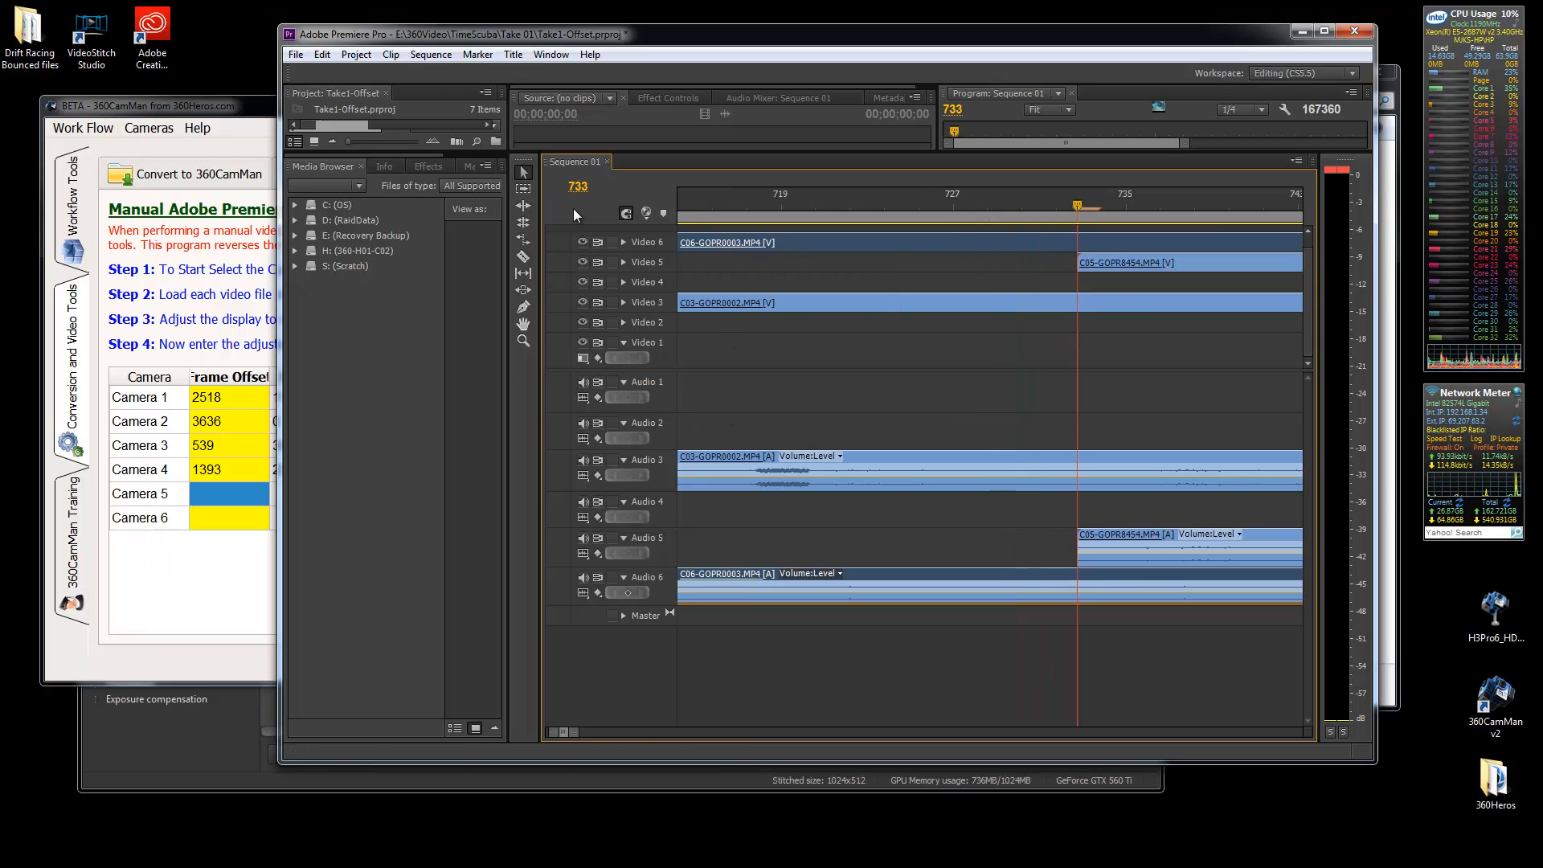
Enter 733 as Camera 5's frame offset in 360CamMan
left_click(232, 499)
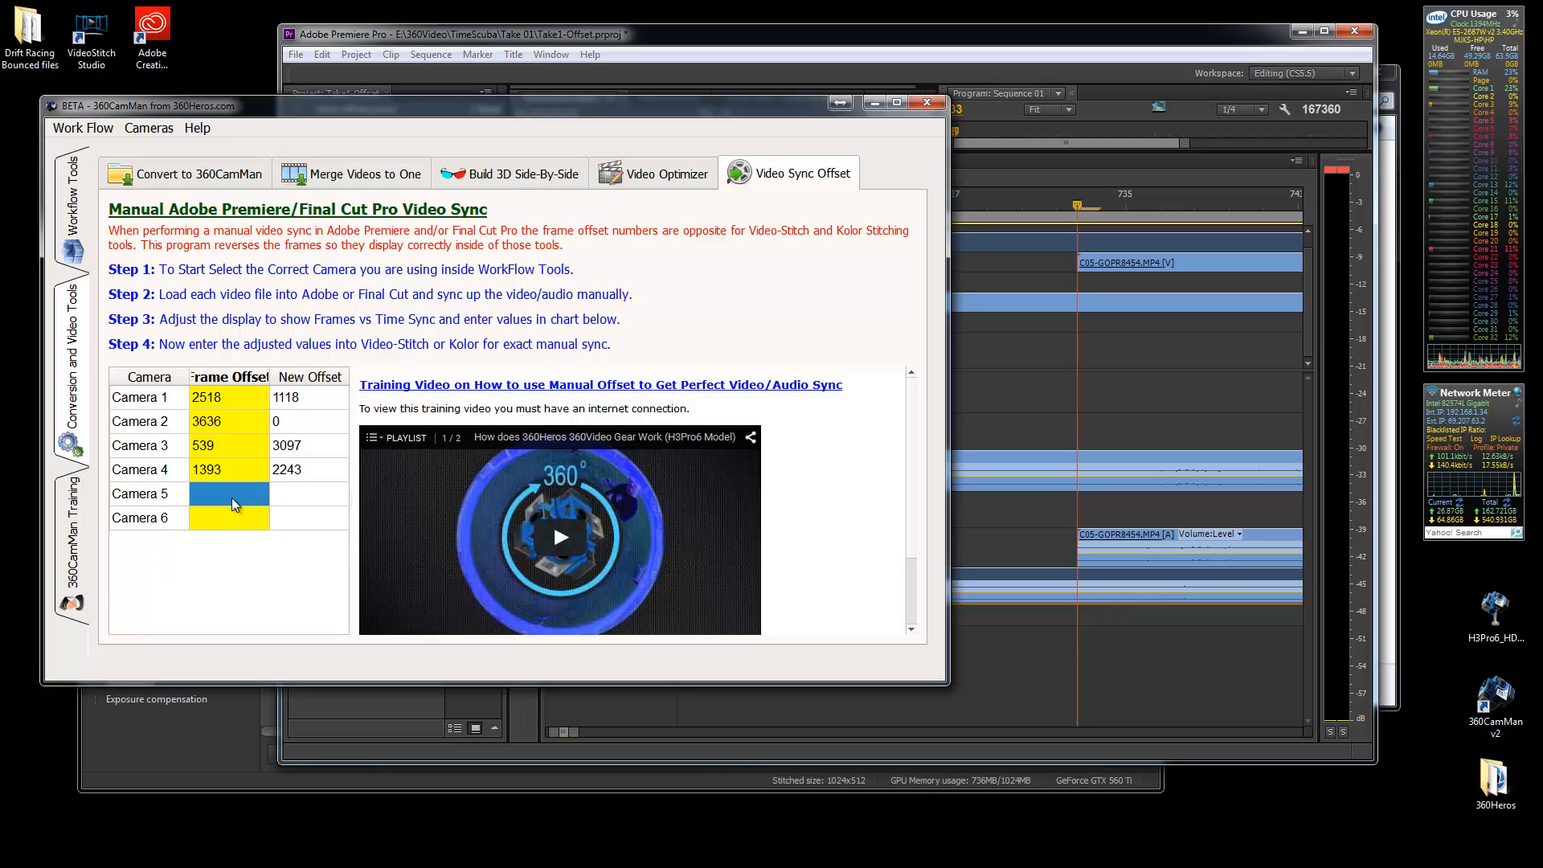
type("733")
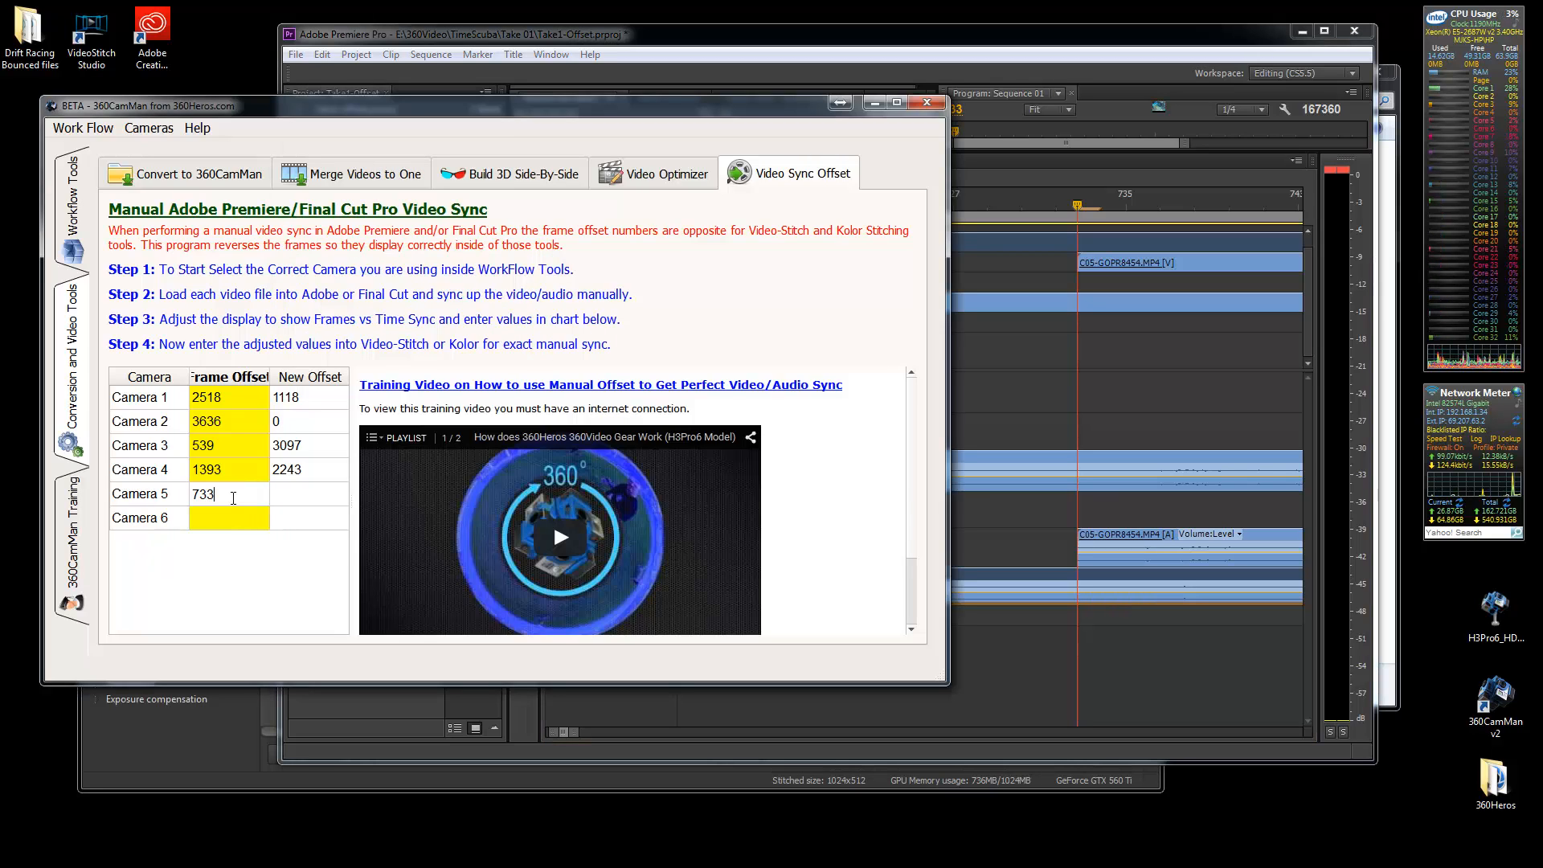
key("Return")
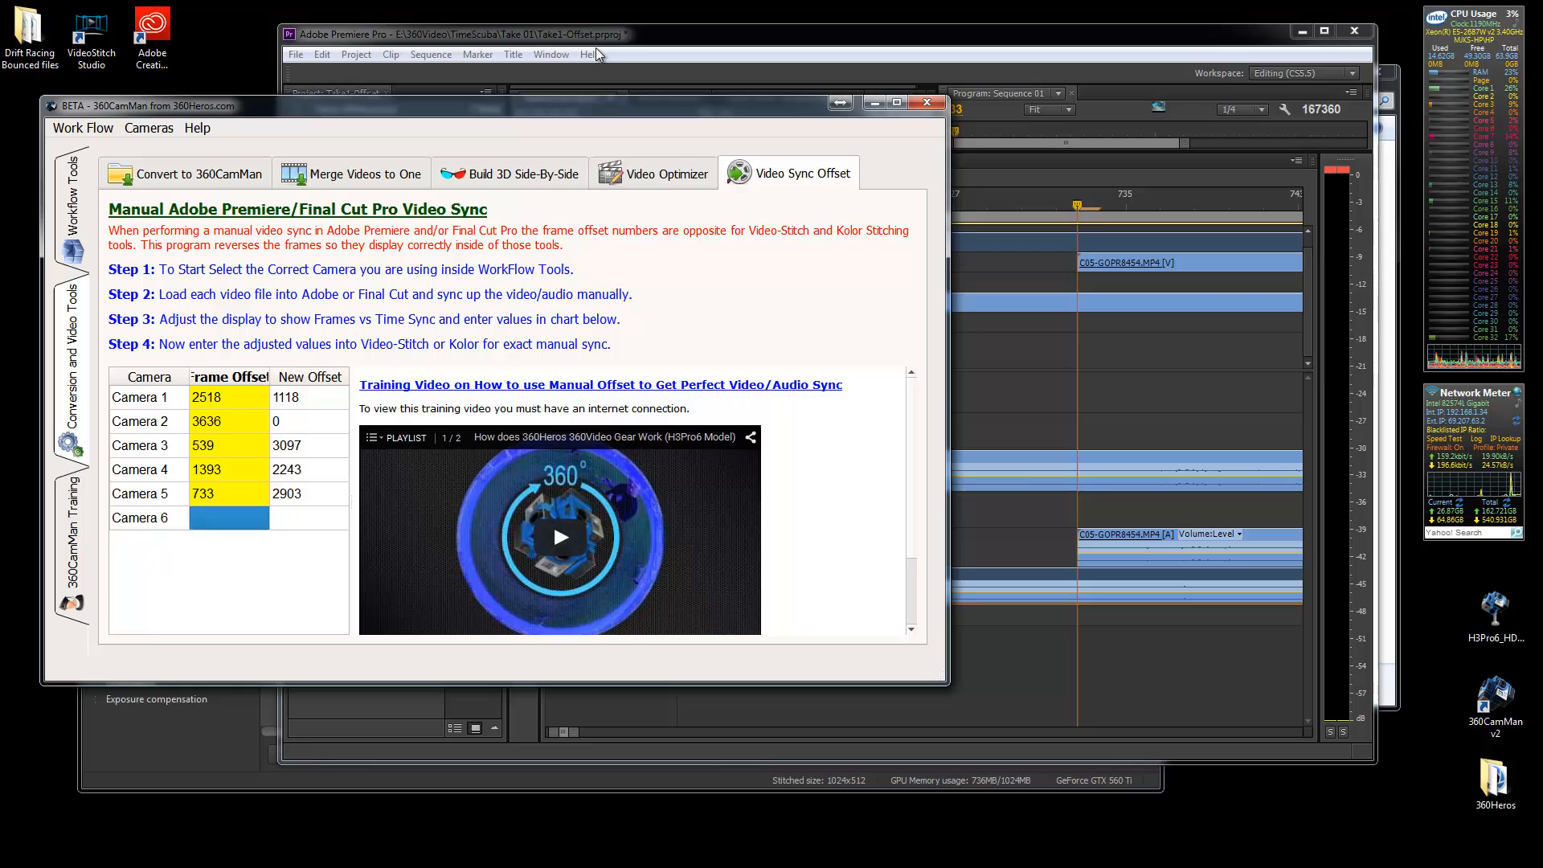
left_click(596, 43)
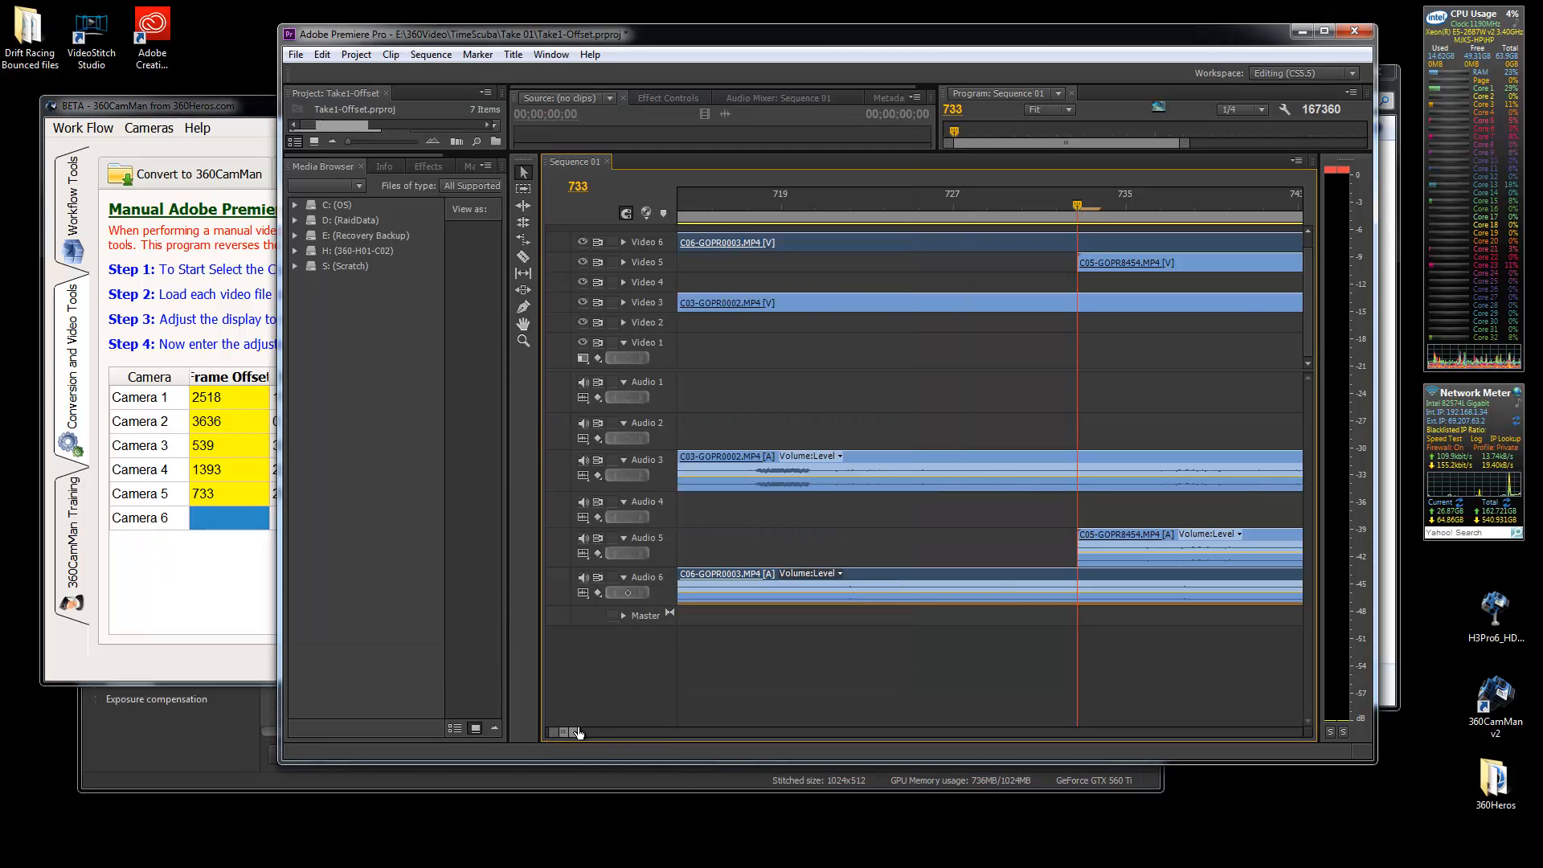
Park the playhead at frame 0 and enter 0 as Camera 6's frame offset, then bring VideoStitch Studio forward
left_click_drag(576, 732, 651, 729)
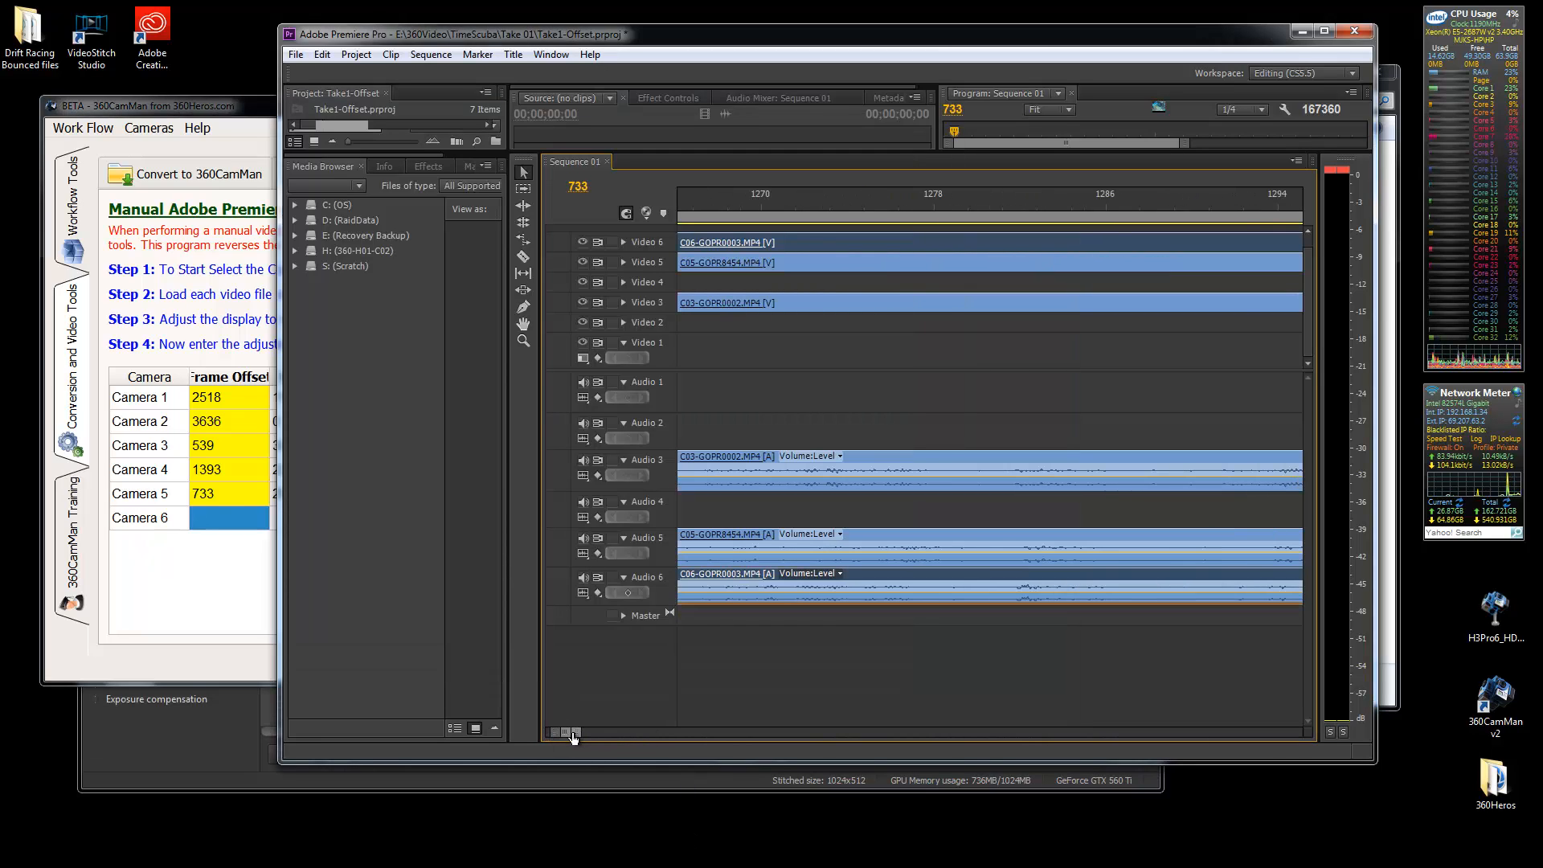
left_click_drag(700, 730, 719, 729)
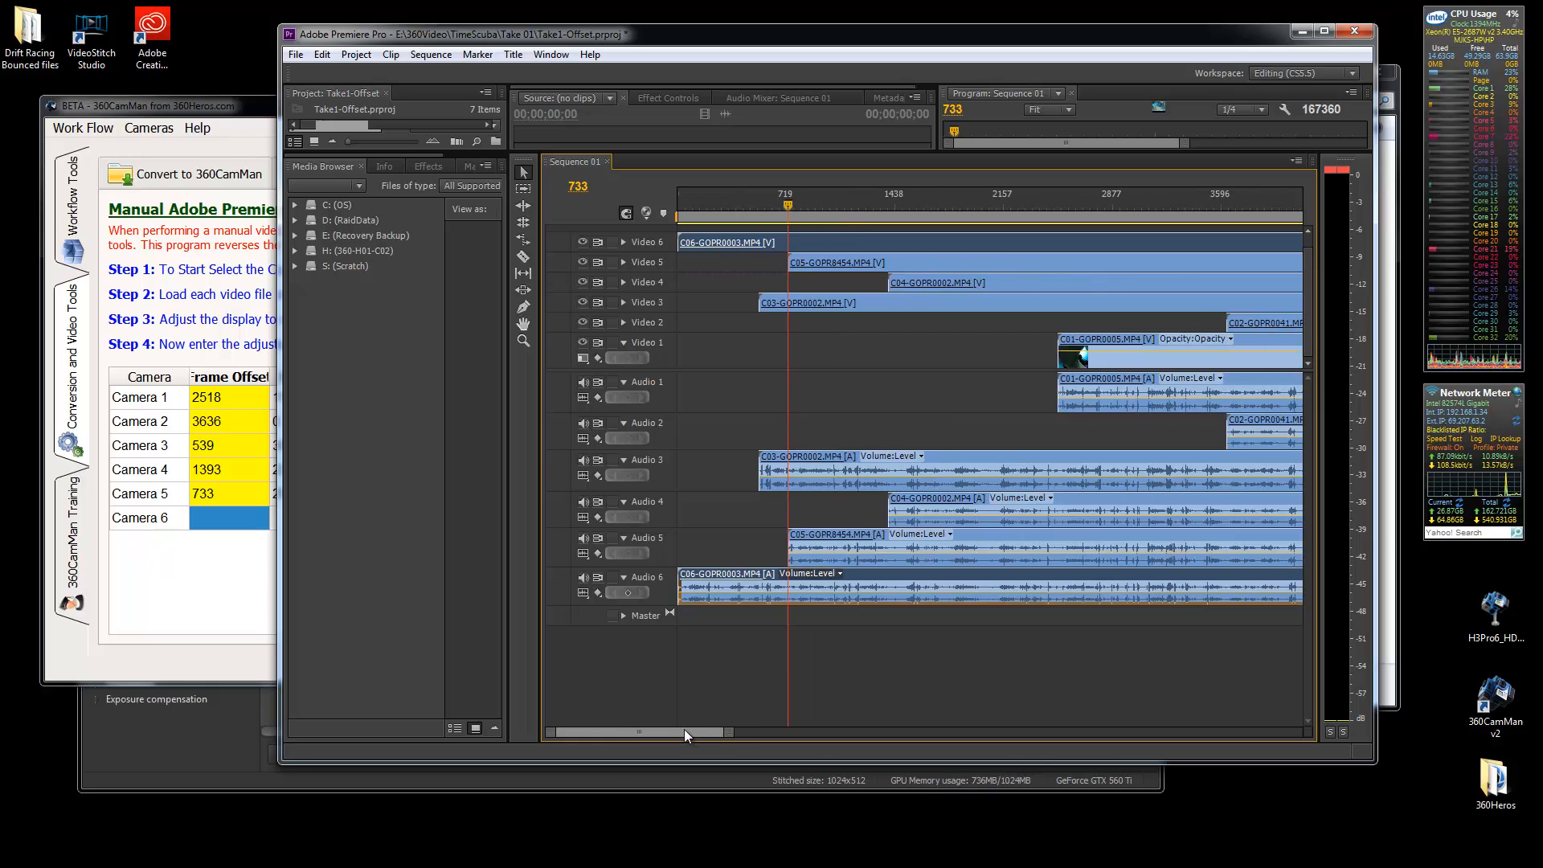
left_click_drag(714, 203, 677, 204)
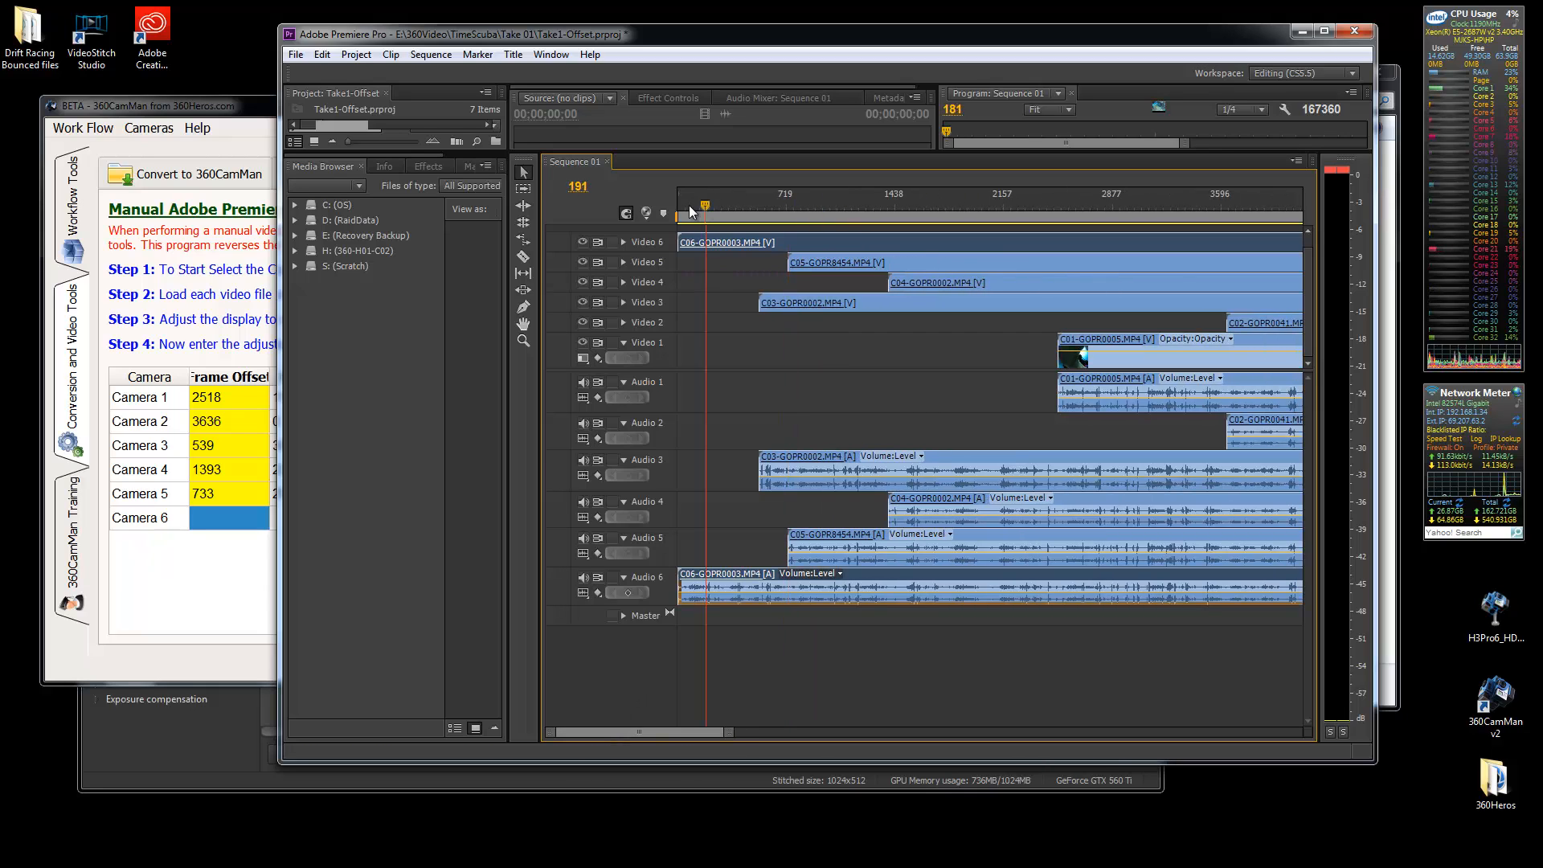
left_click(200, 522)
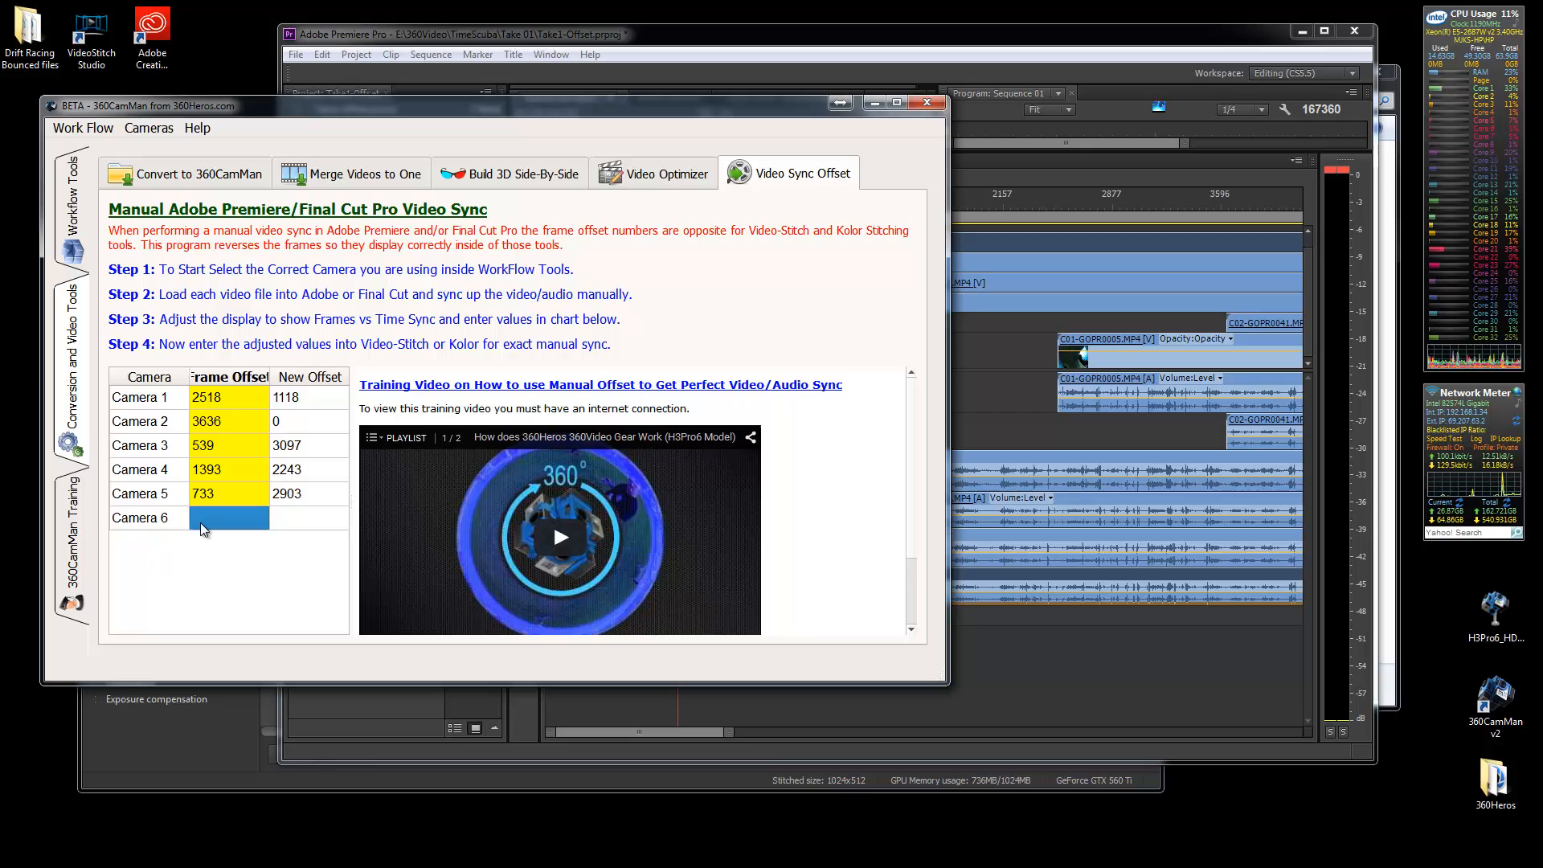
type("0")
key("Return")
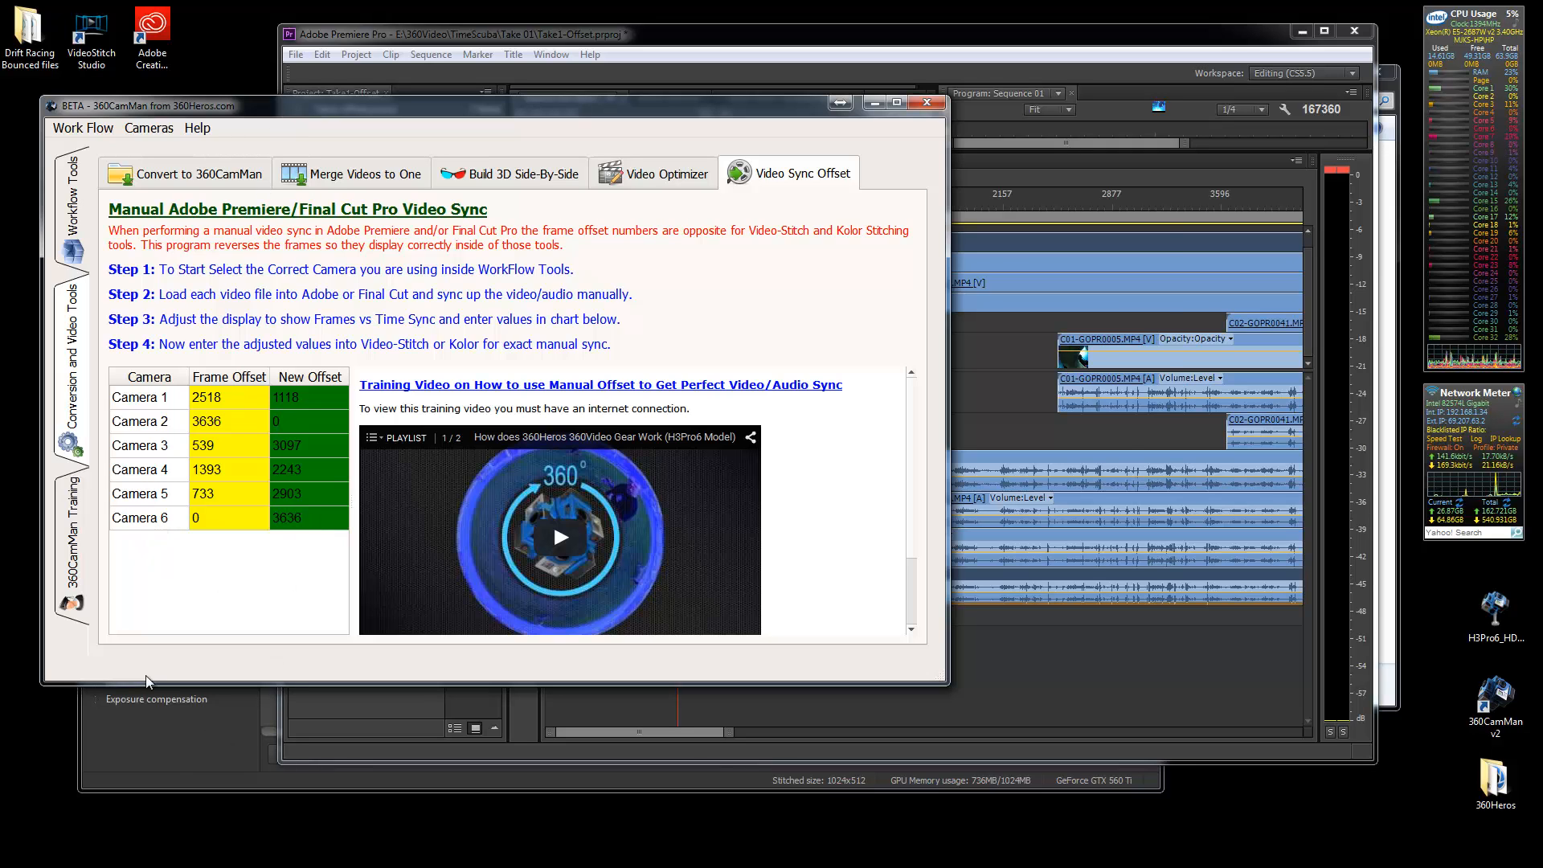
left_click(158, 753)
Set the first three input offsets to 1118, 0 and 3097 frames
mouse_move(673, 136)
left_mouse_down()
mouse_move(707, 147)
mouse_move(722, 105)
left_mouse_up()
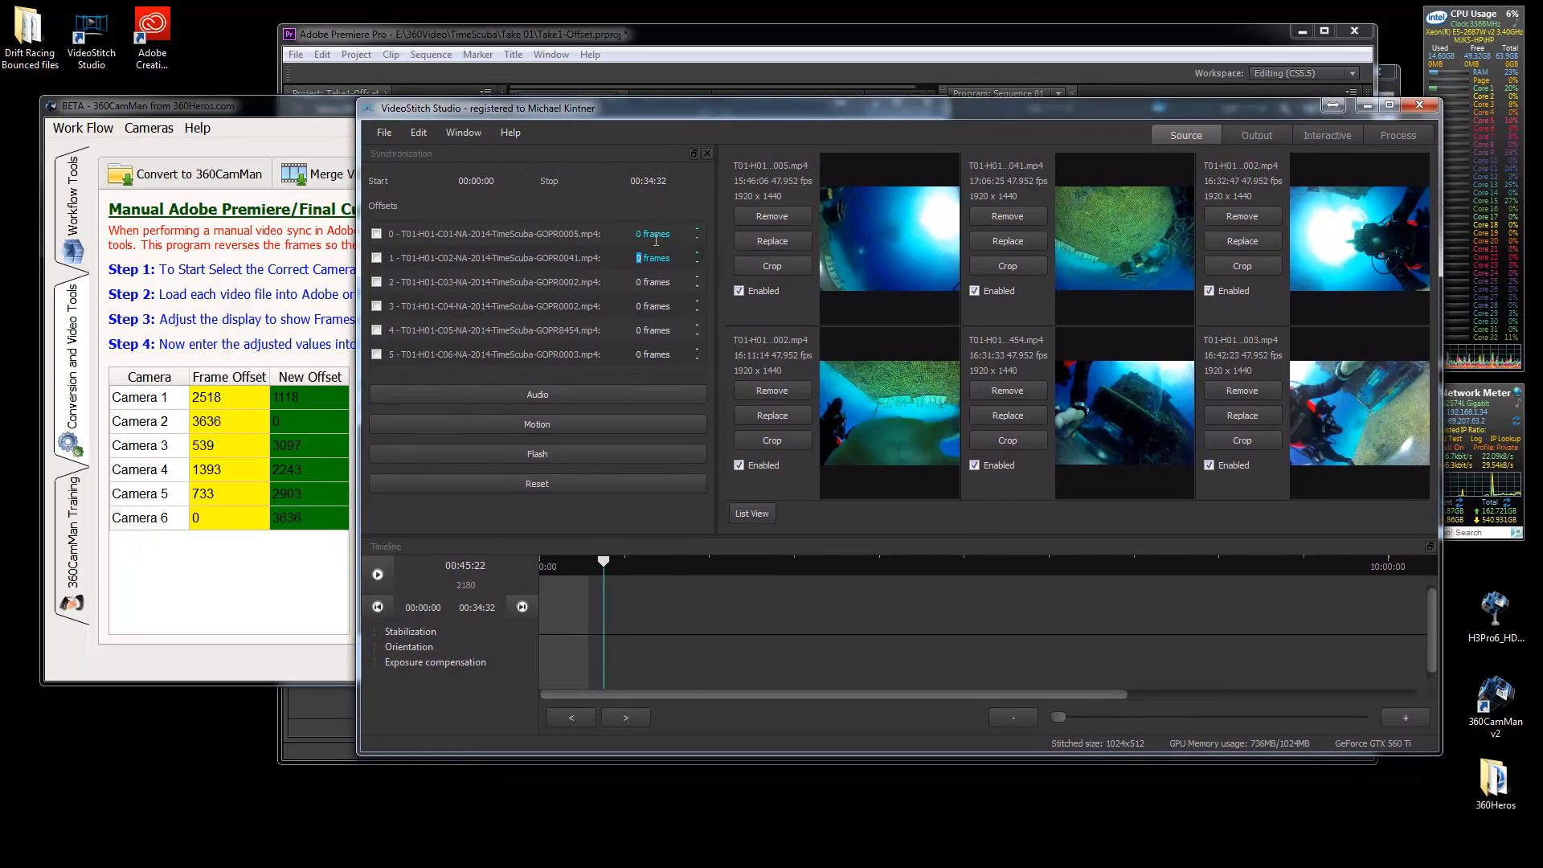
left_click_drag(677, 235, 608, 239)
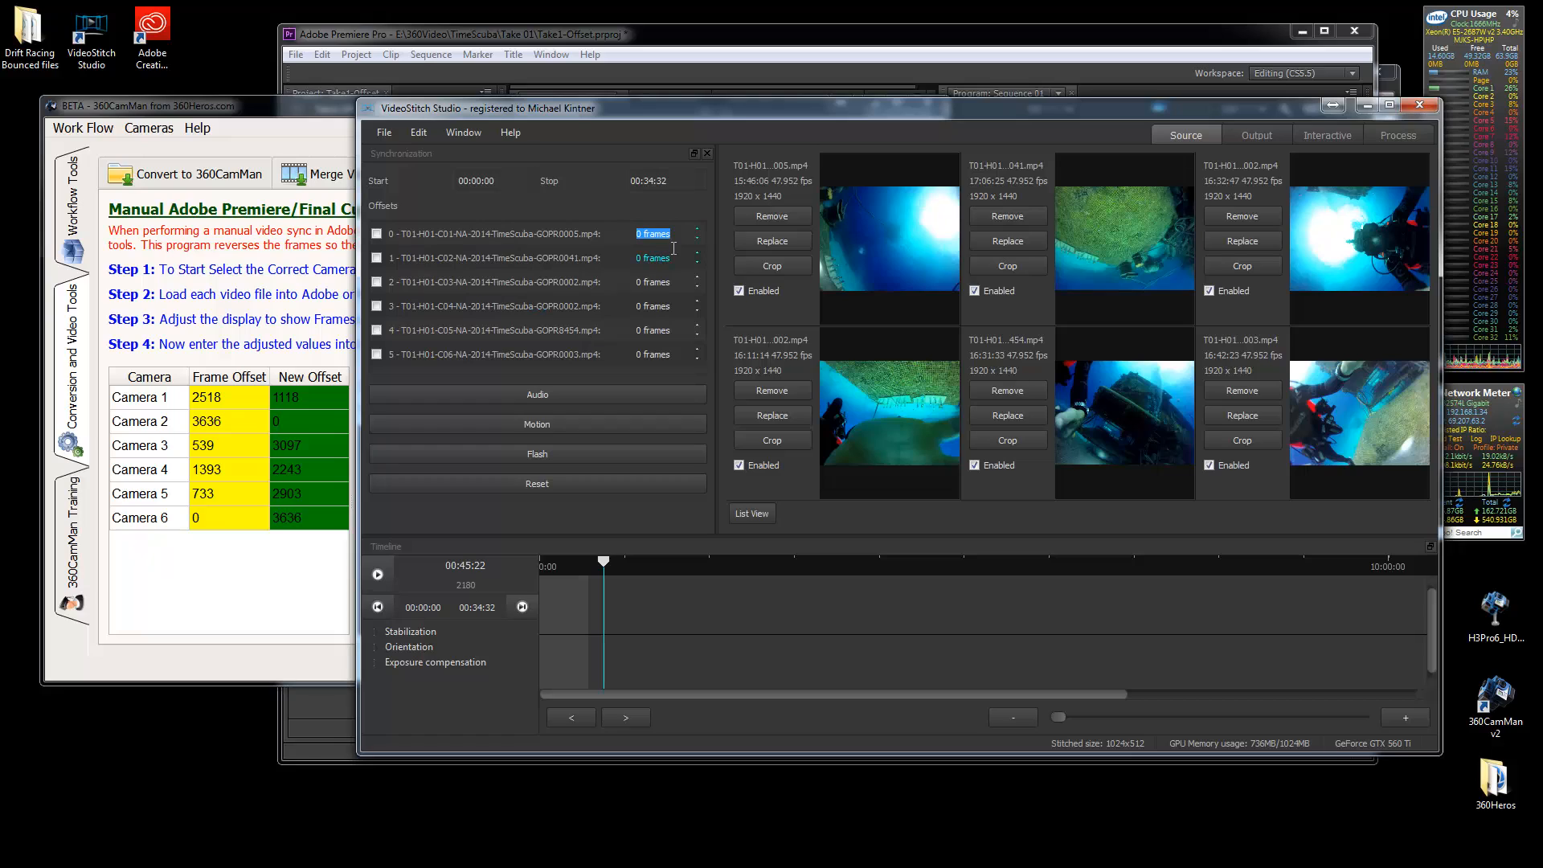
type("1118")
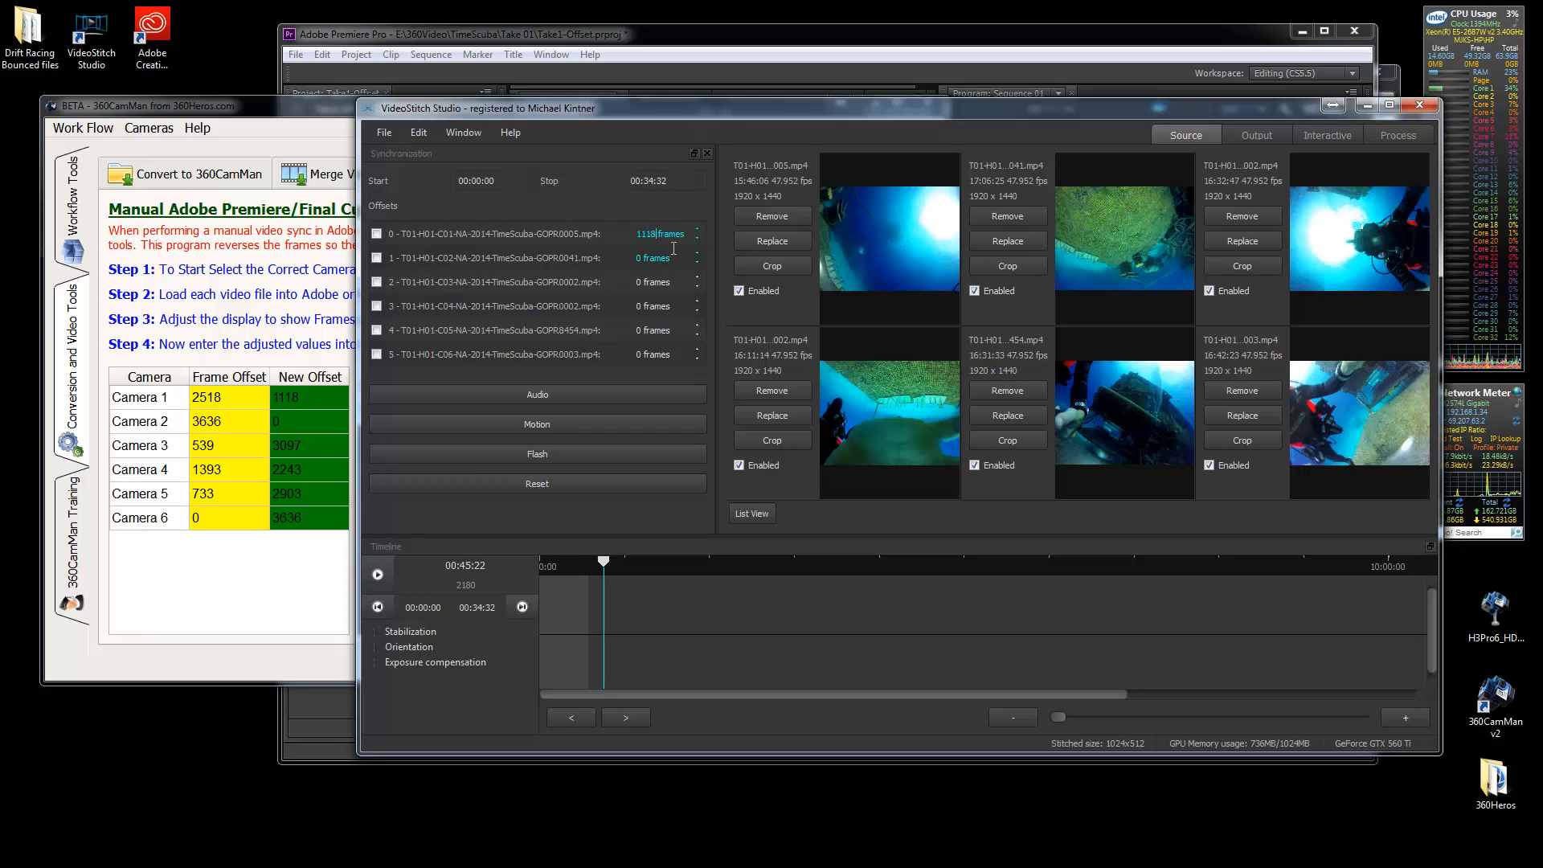
key("Return")
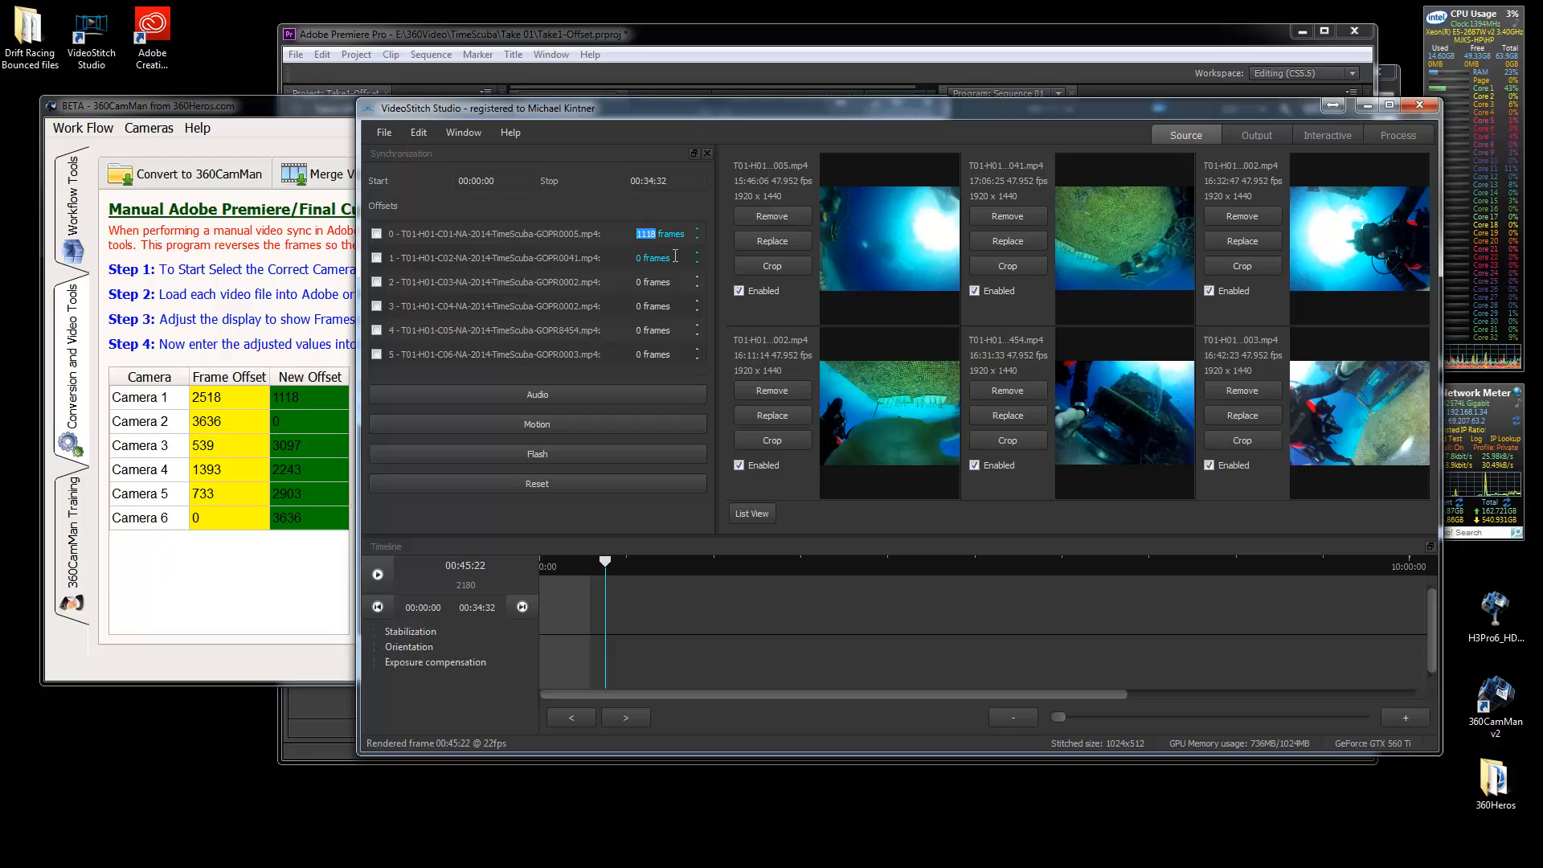
left_click(661, 258)
left_click_drag(678, 259, 626, 260)
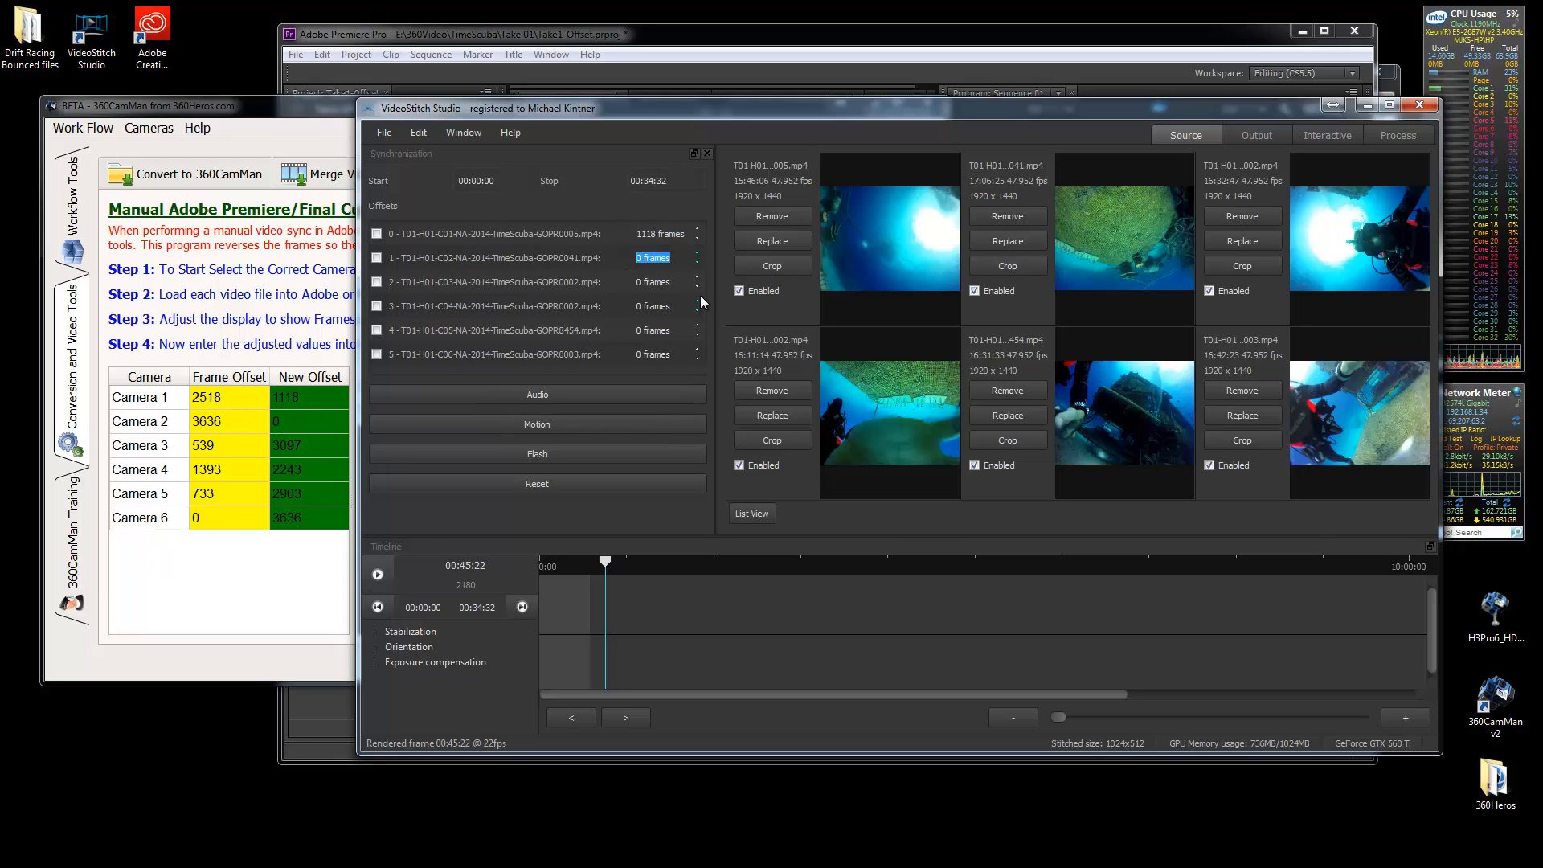
double_click(652, 281)
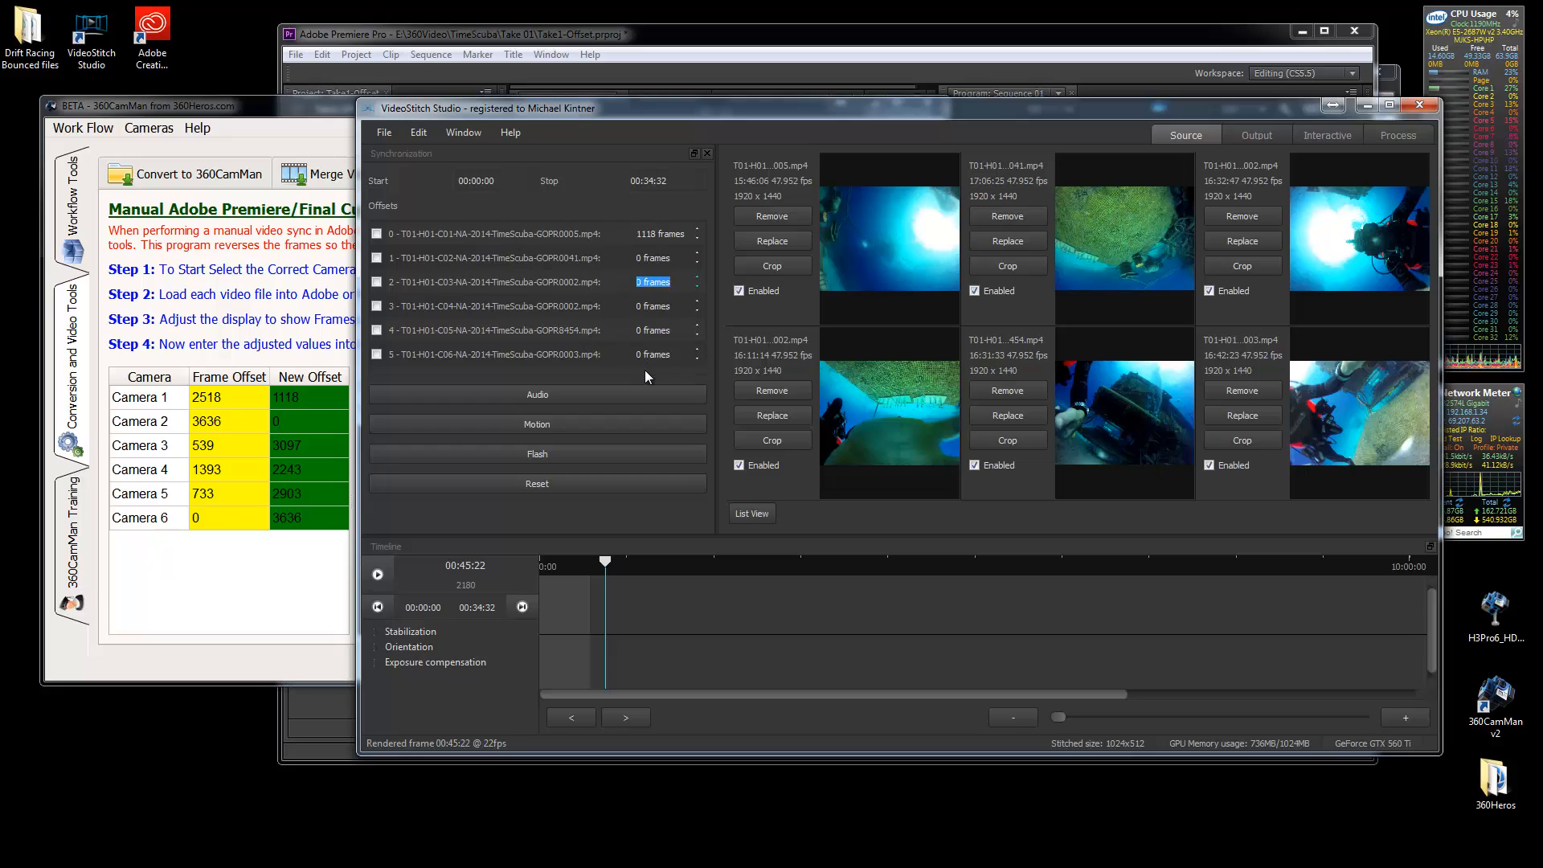
type("3097")
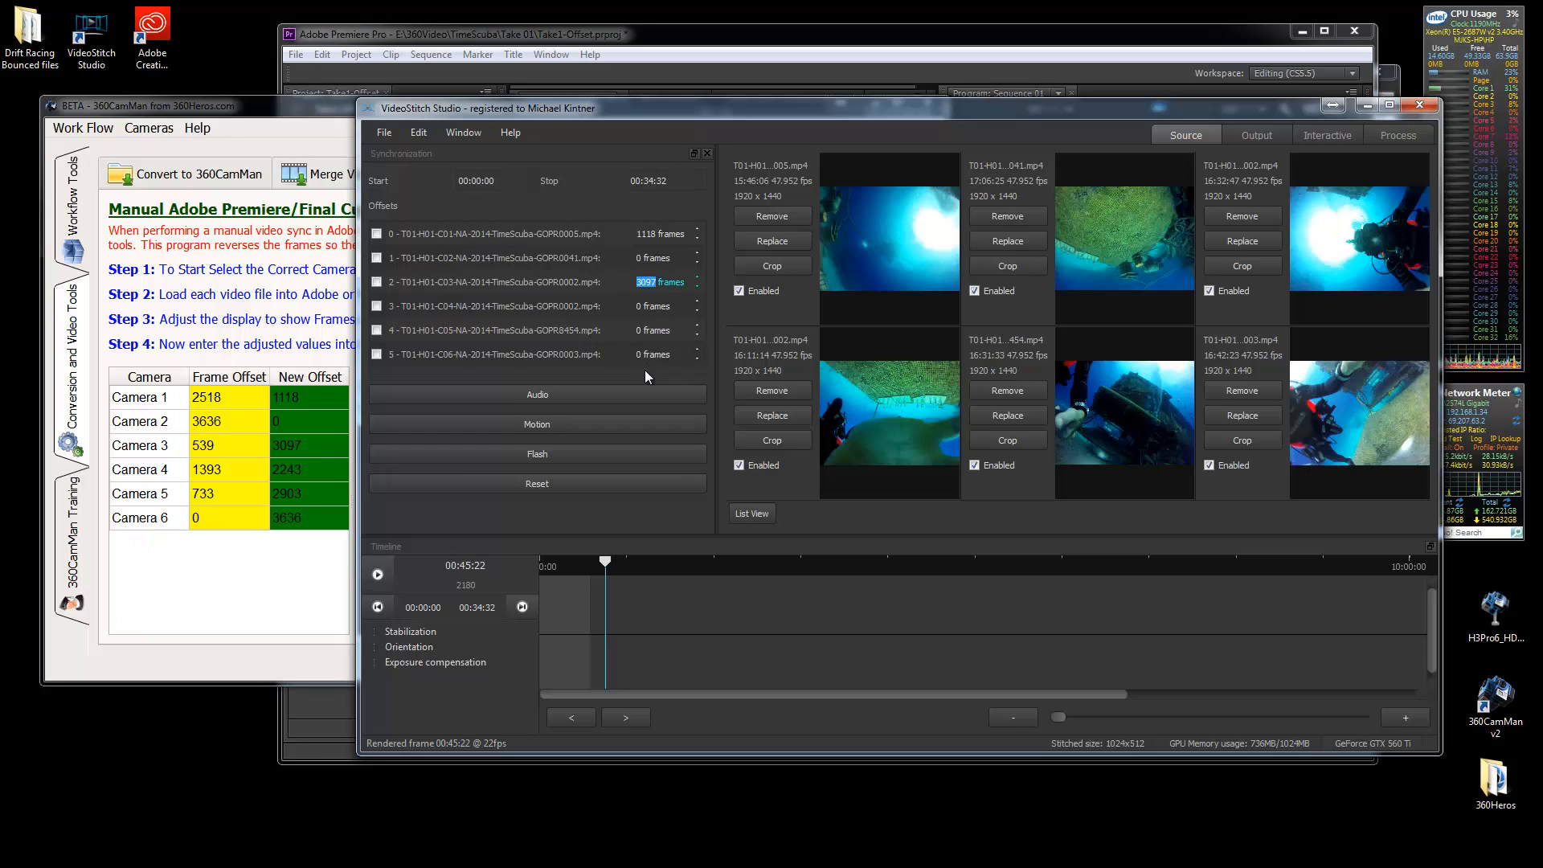
Set the fourth, fifth and sixth input offsets to 2243, 2903 and 3636 frames
double_click(652, 305)
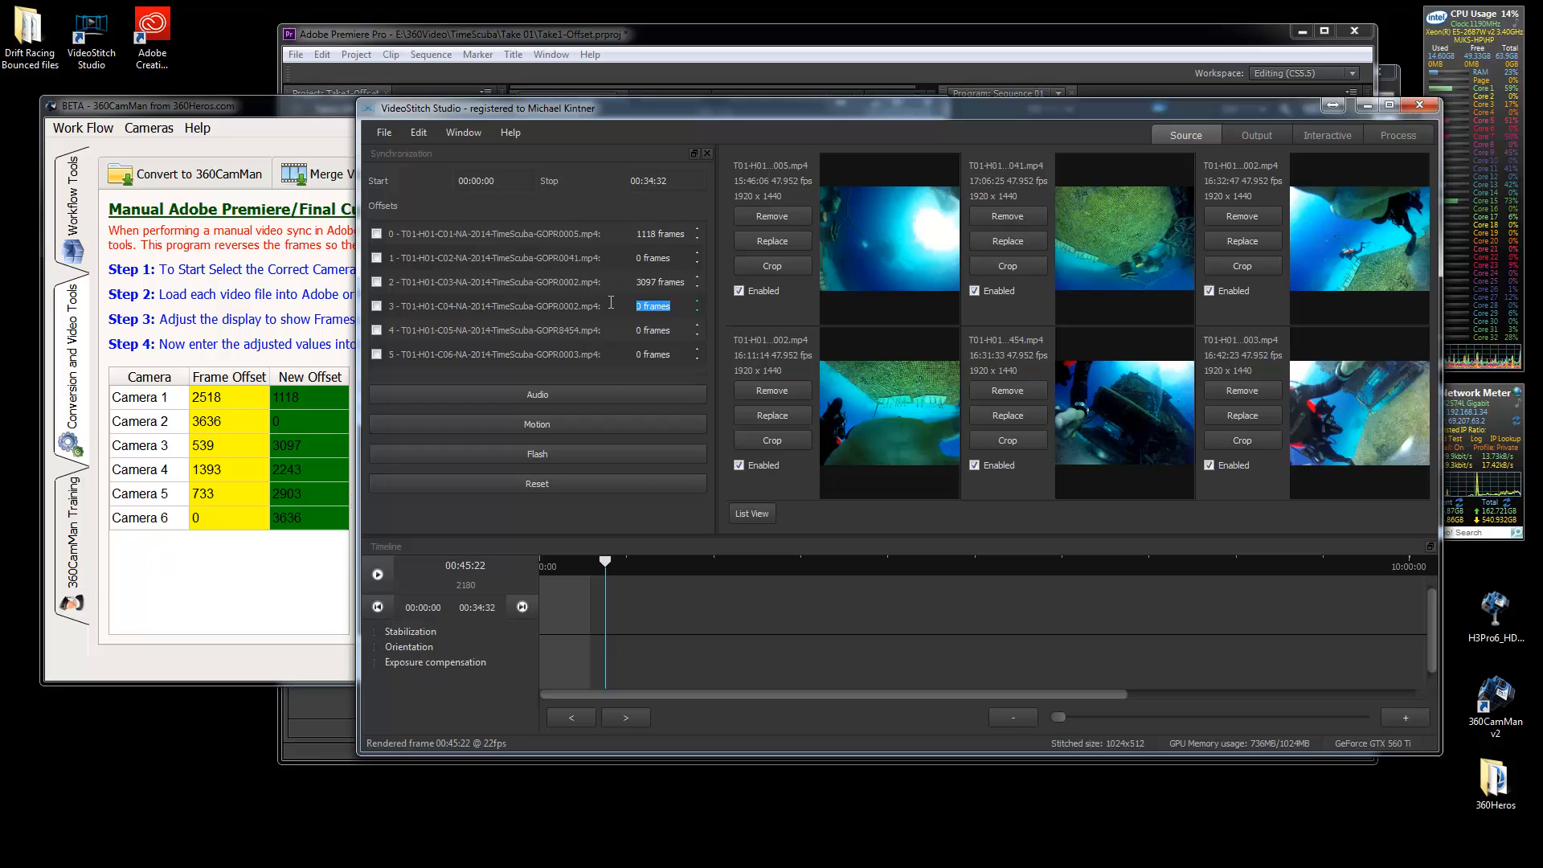
type("2243")
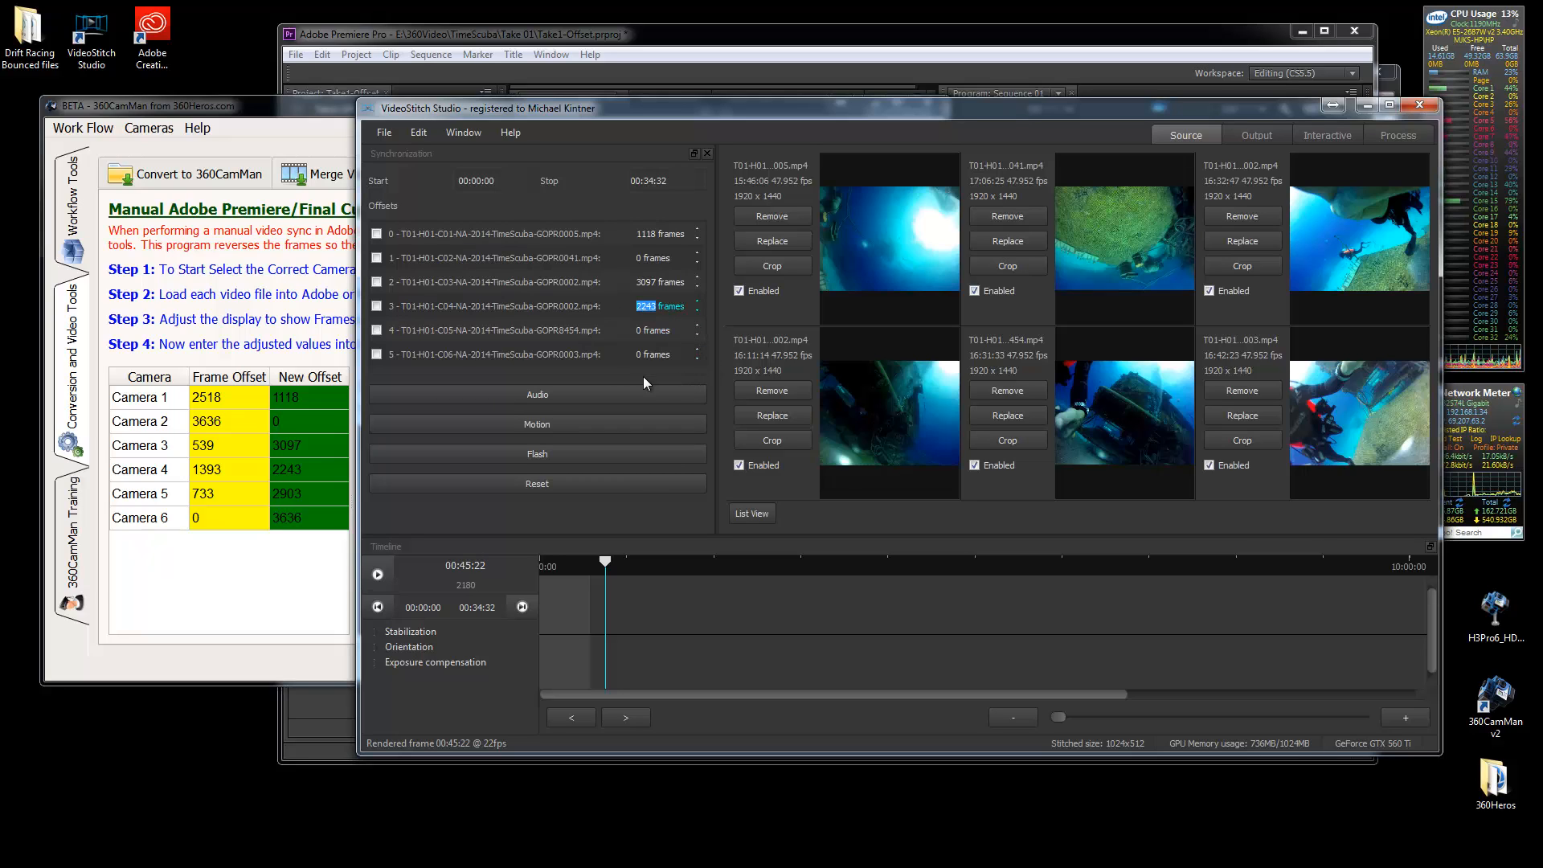
double_click(653, 329)
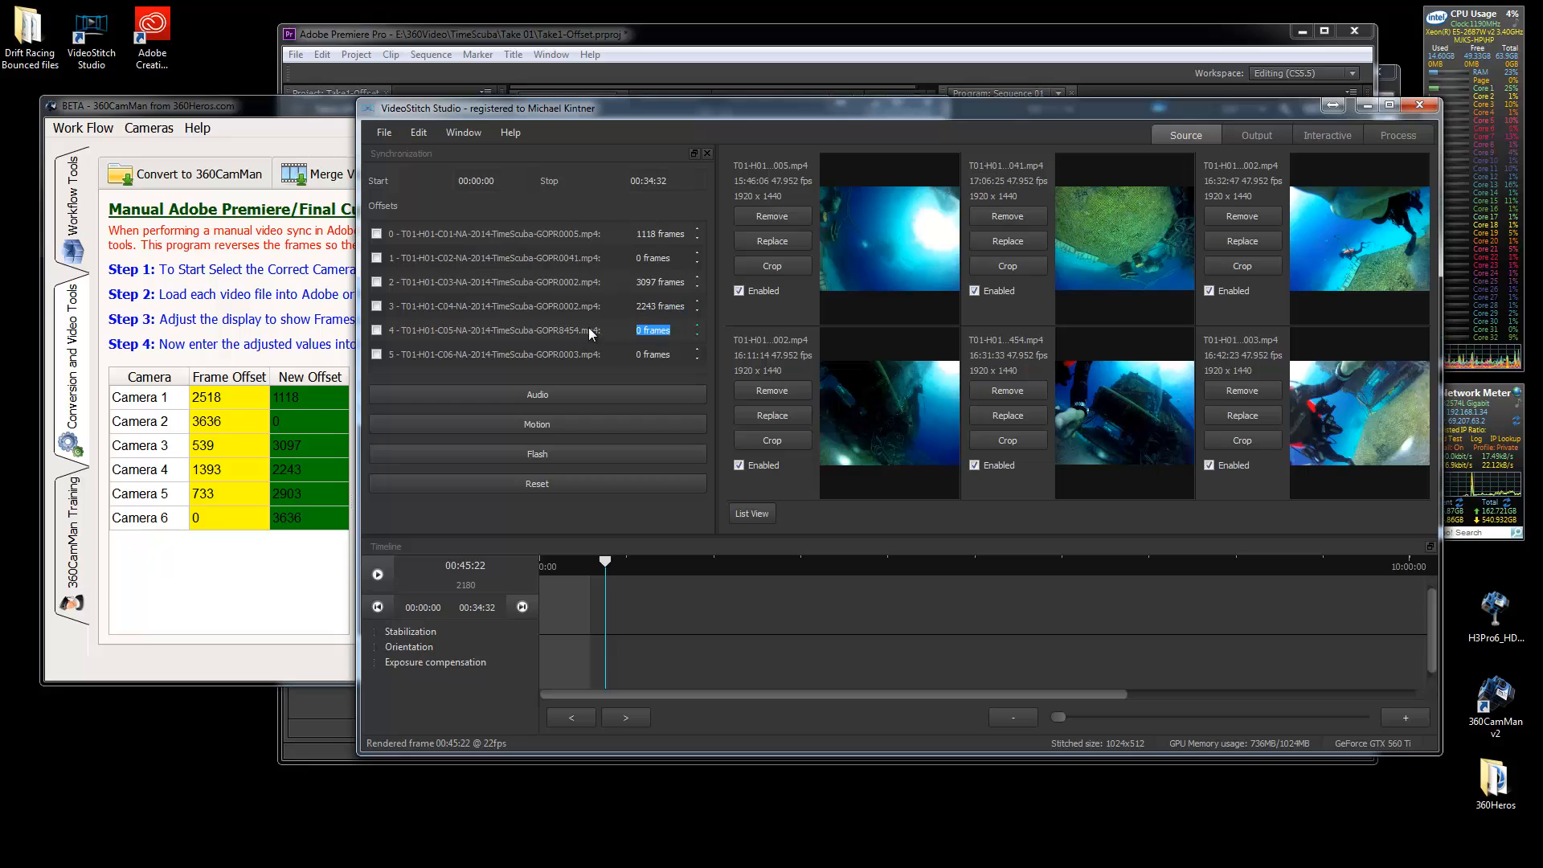
type("2903")
key("Return")
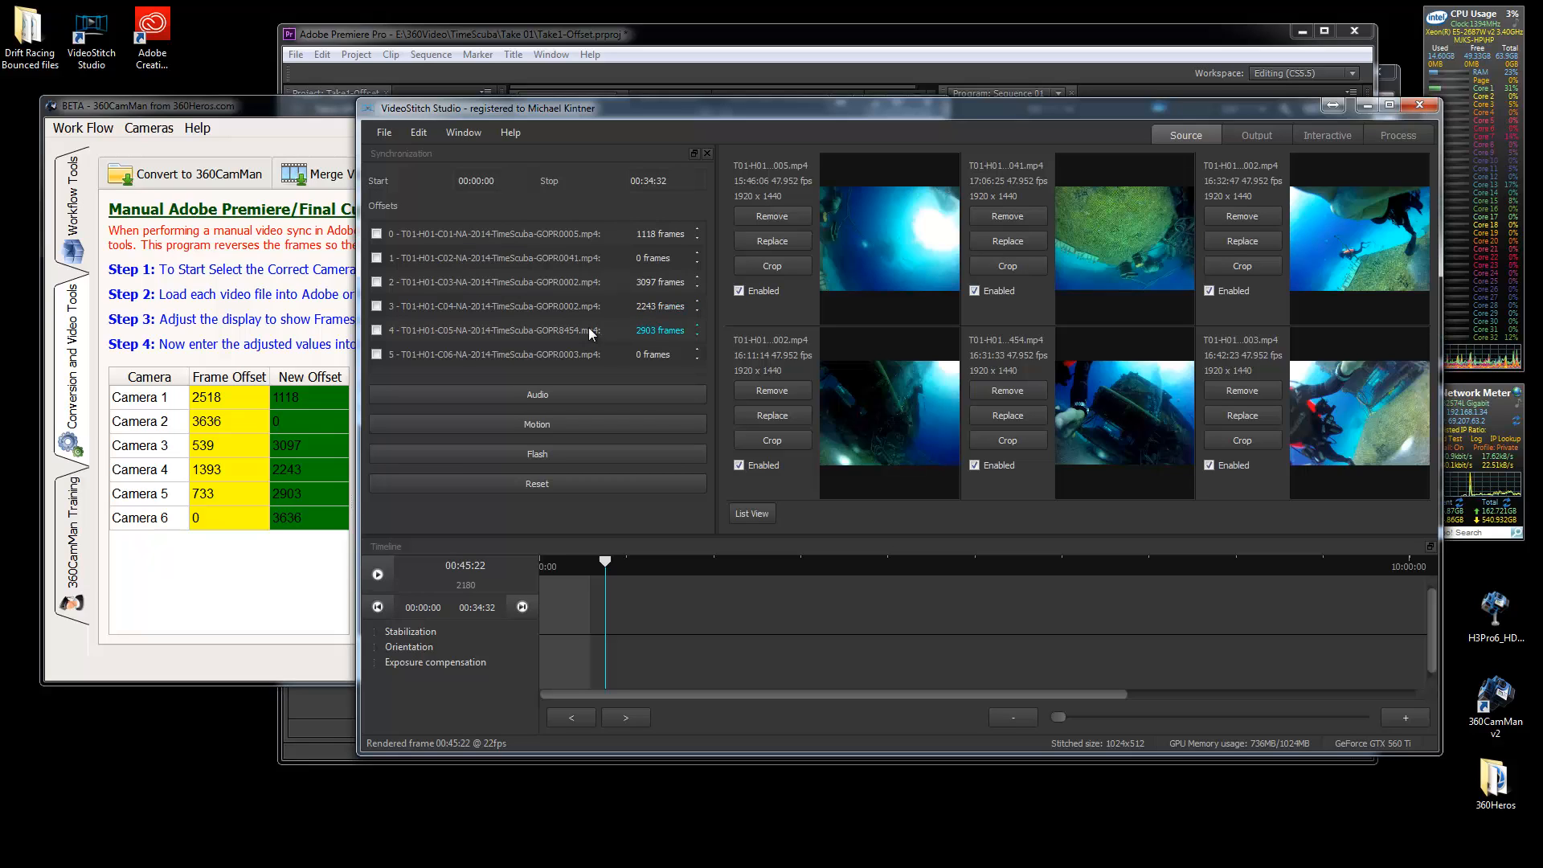
double_click(653, 355)
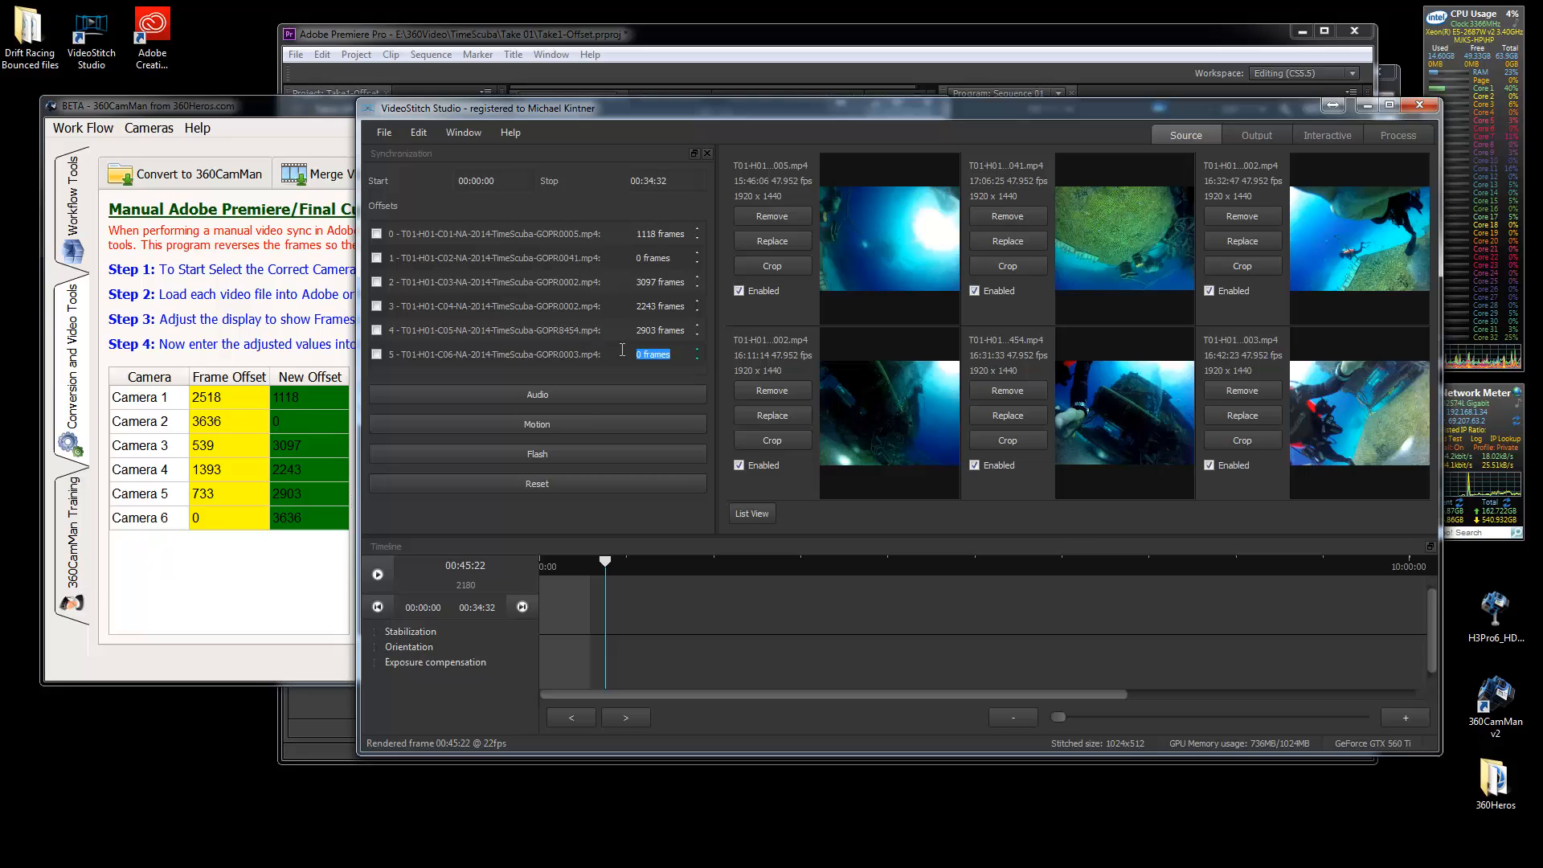
type("3636")
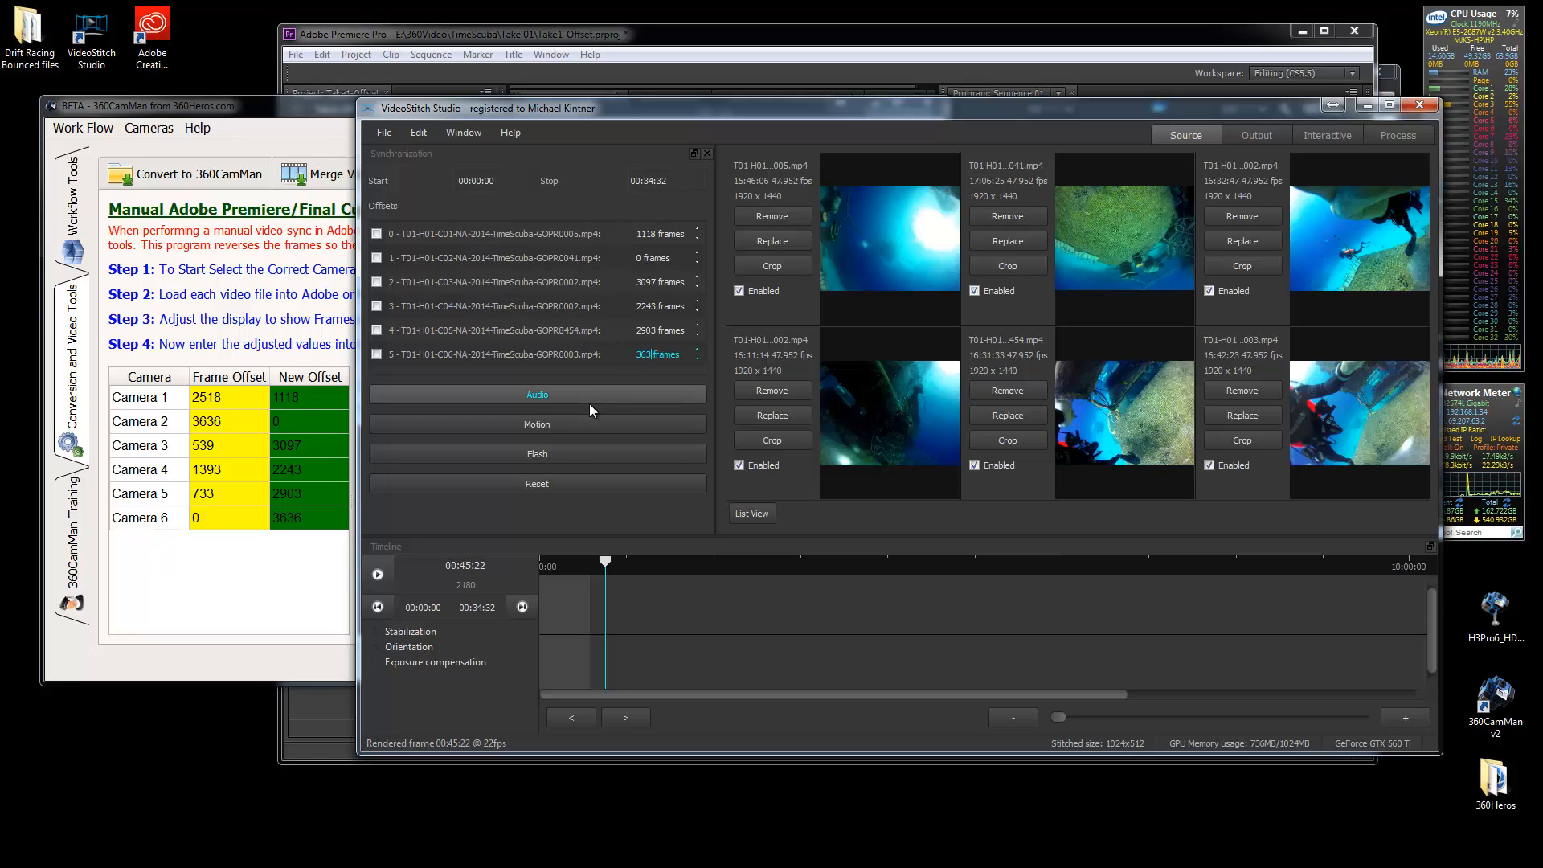
key("Return")
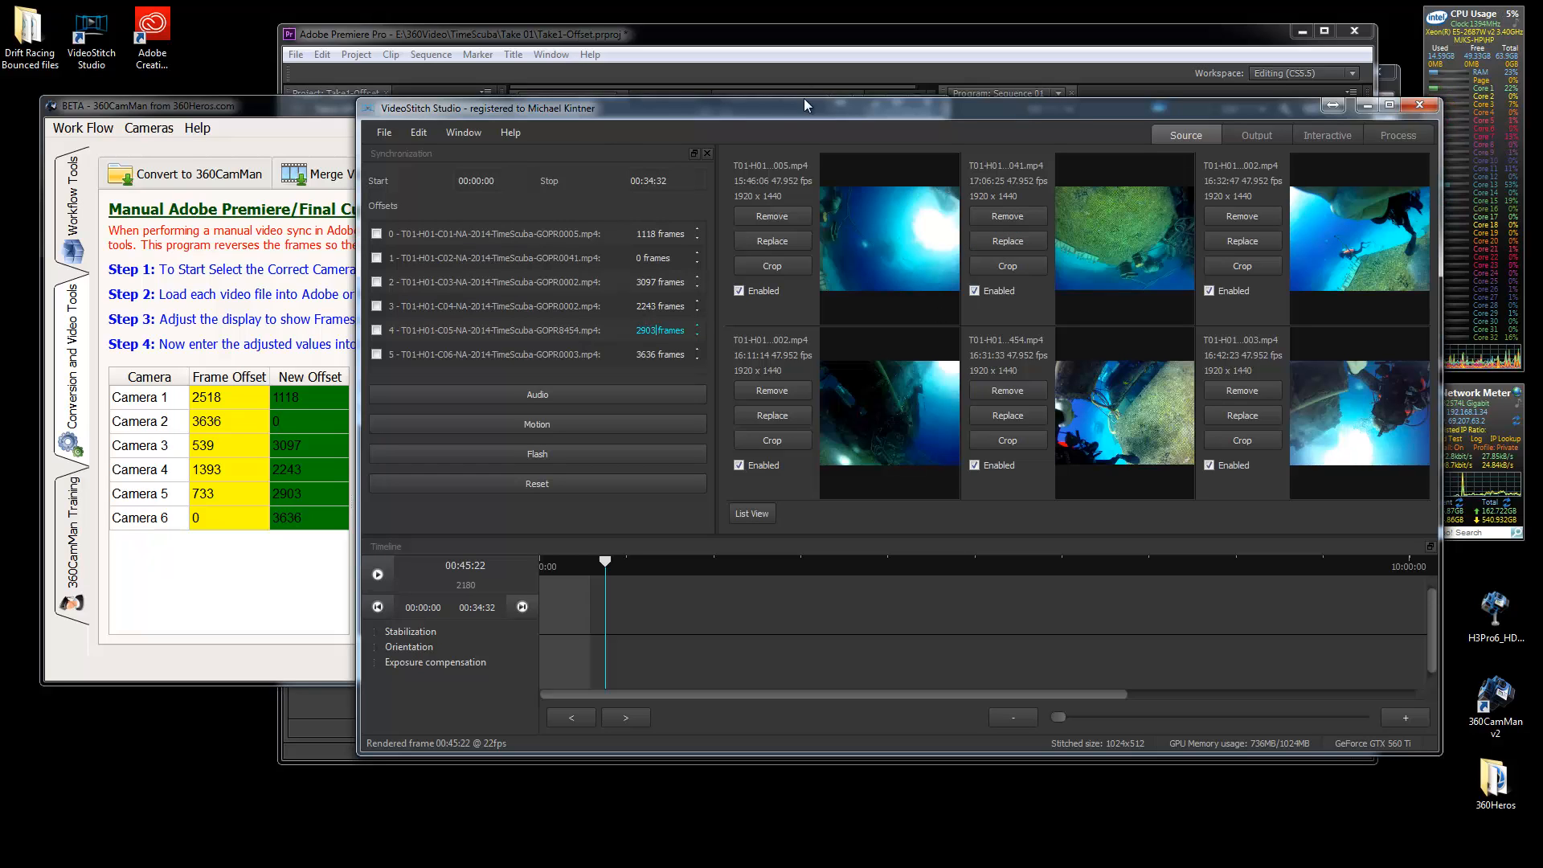
Play the six resynced clips to 00:51:13 to check they run in unison, then show 360CamMan again
left_click_drag(805, 106, 691, 102)
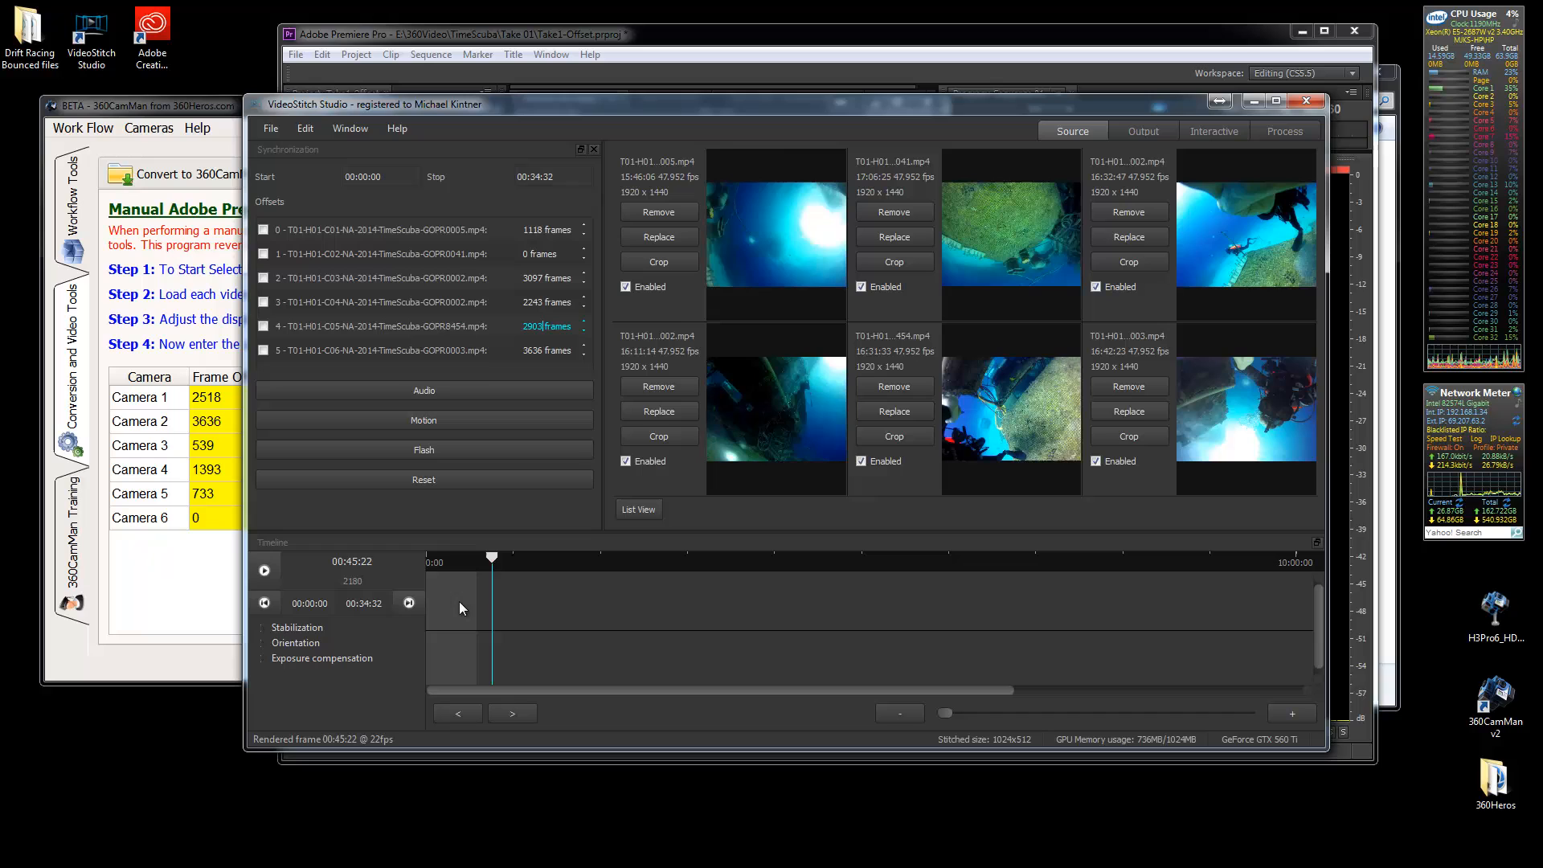
left_click(265, 569)
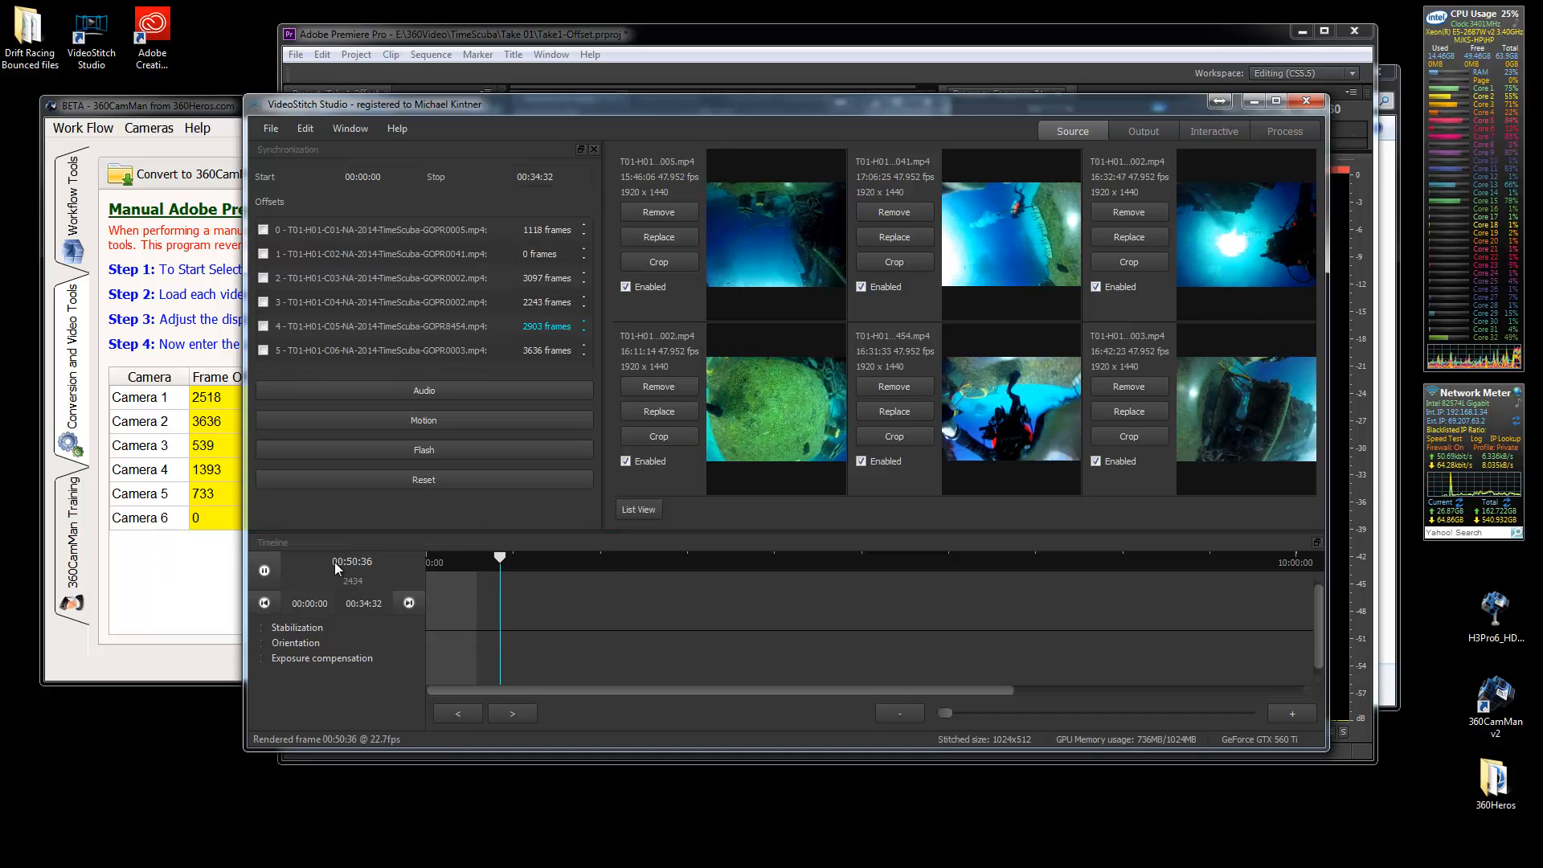
key("space")
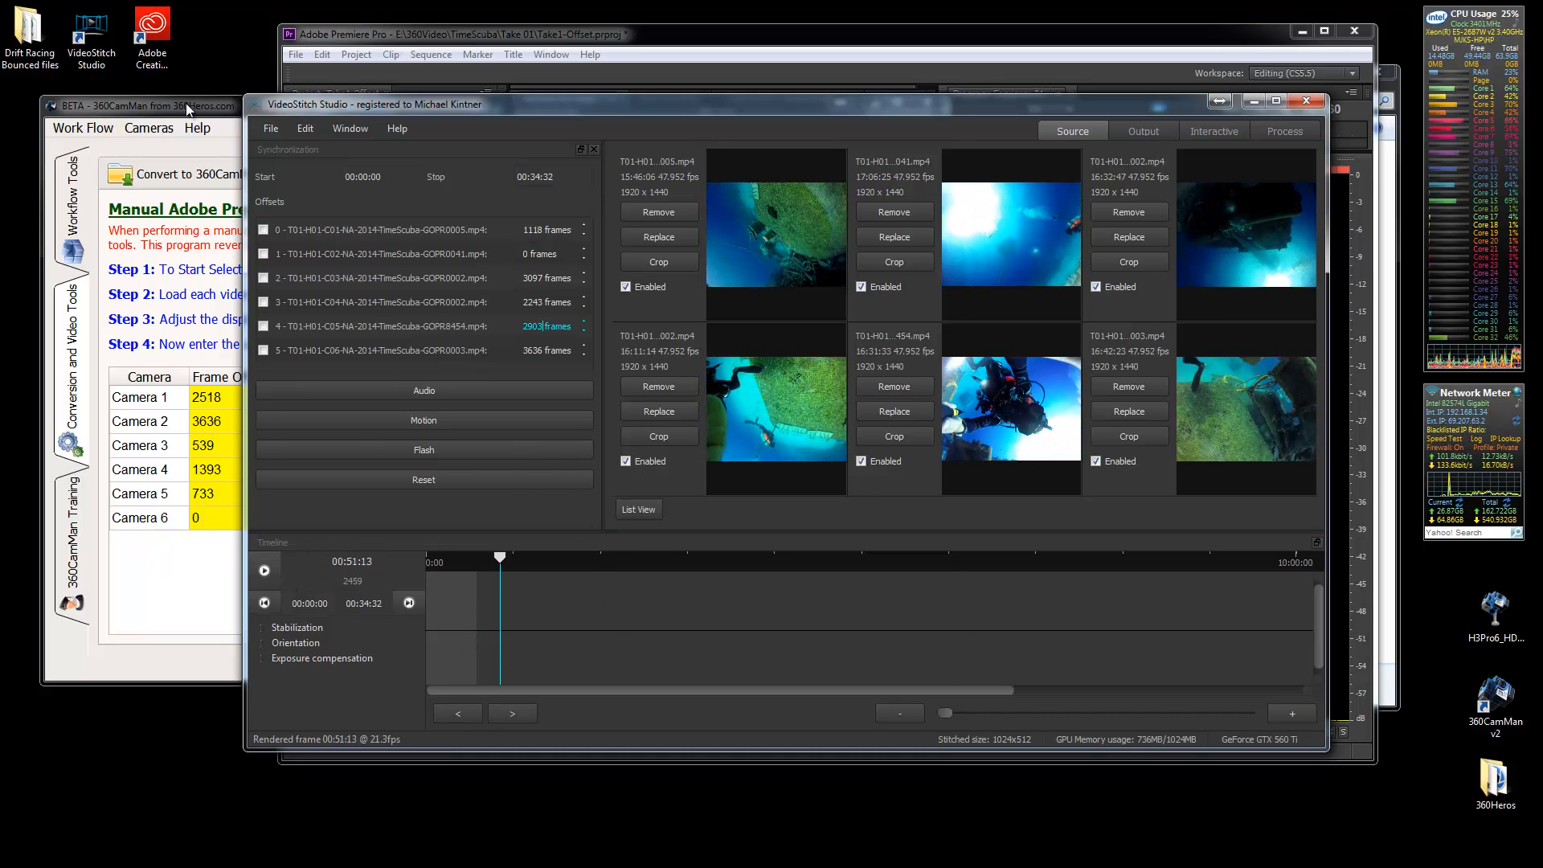
left_click(187, 109)
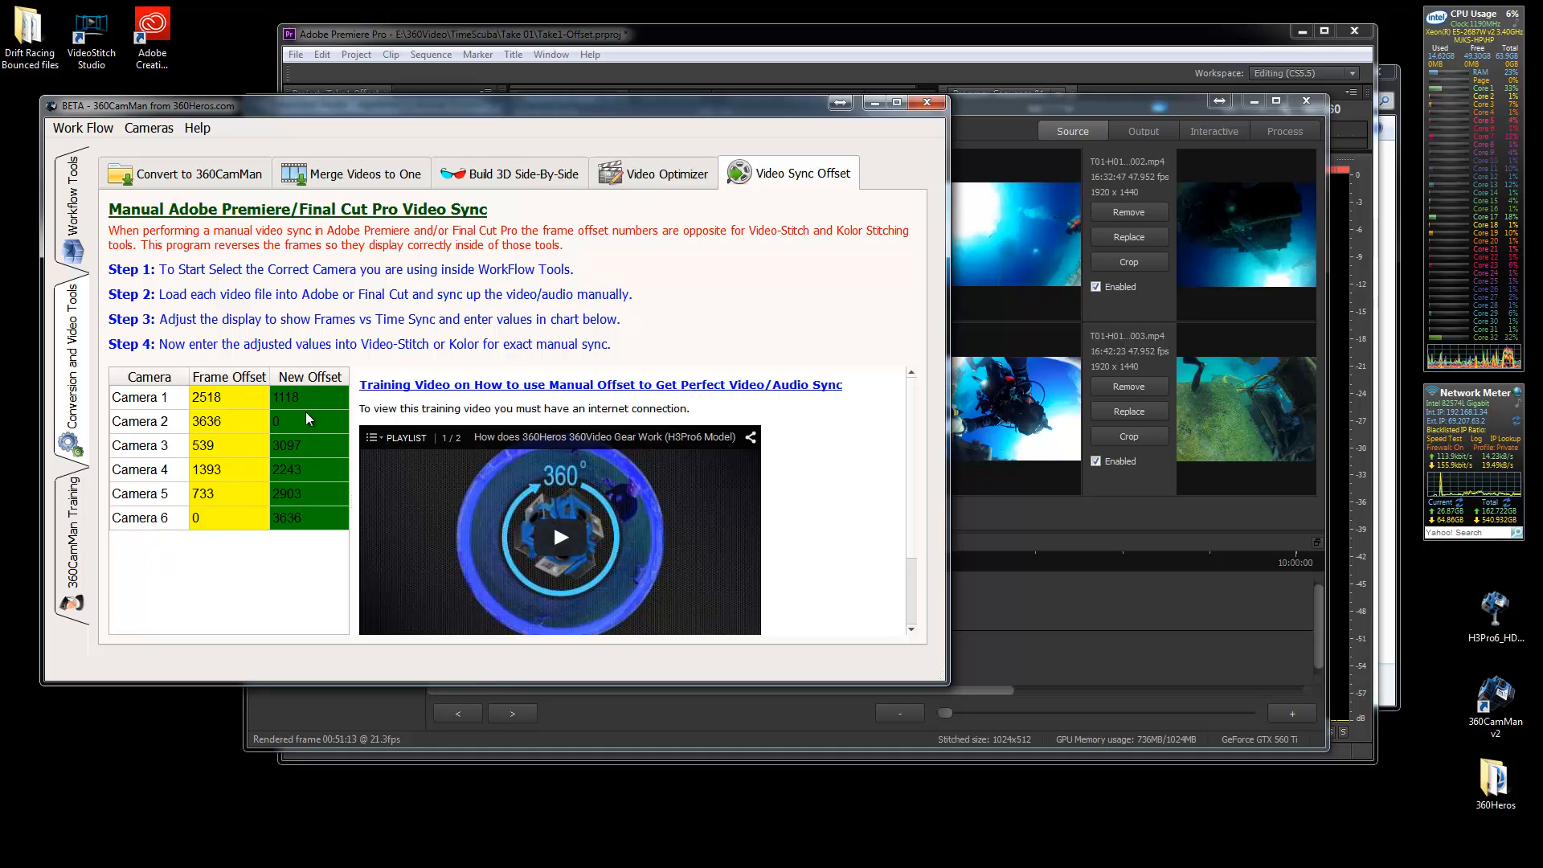
left_click_drag(362, 112, 359, 129)
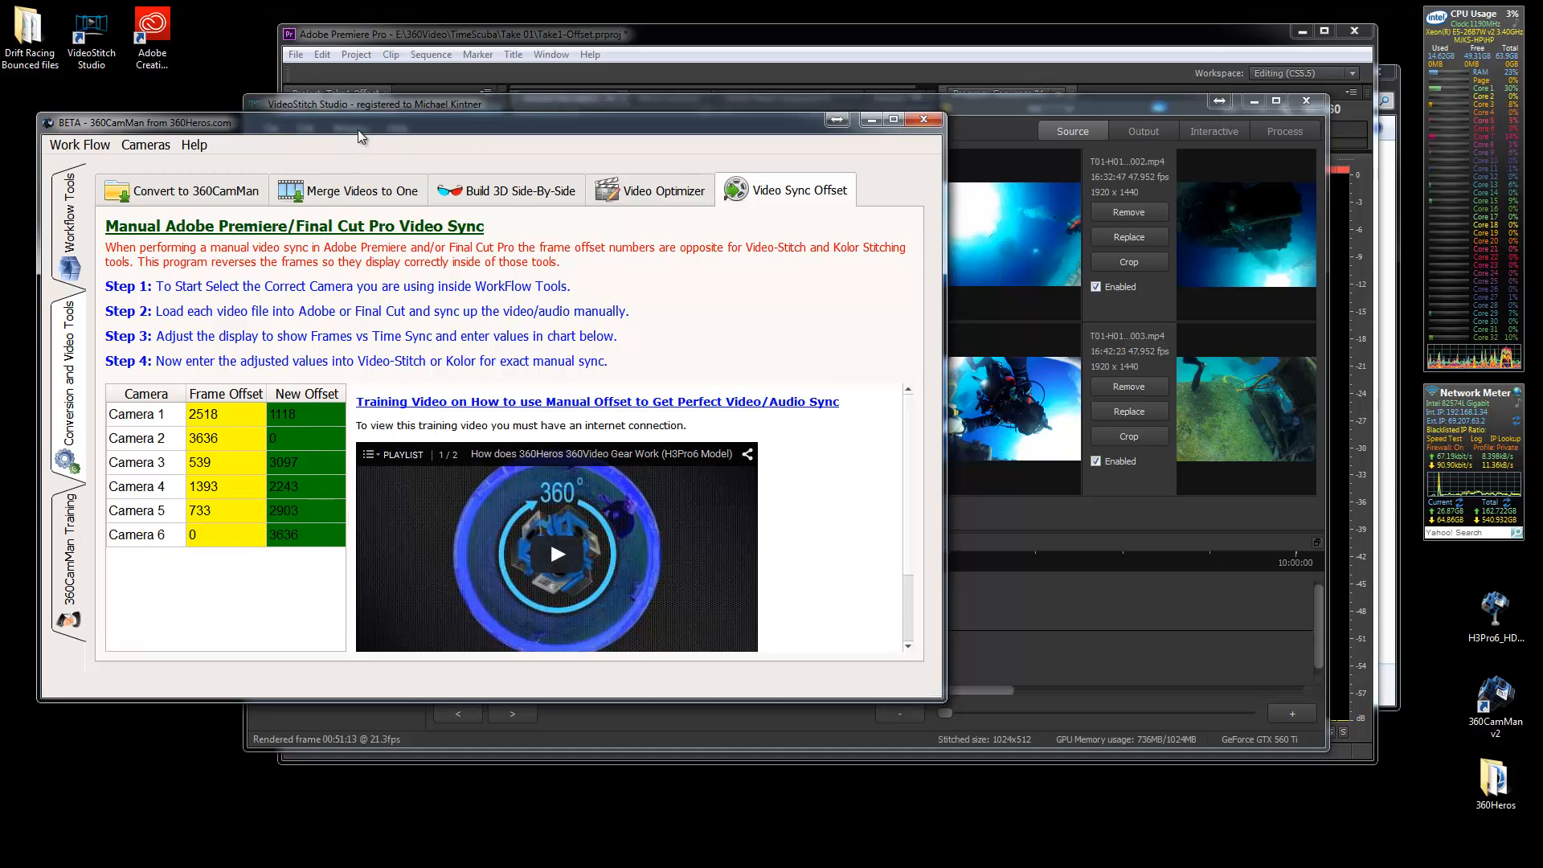
left_click(382, 105)
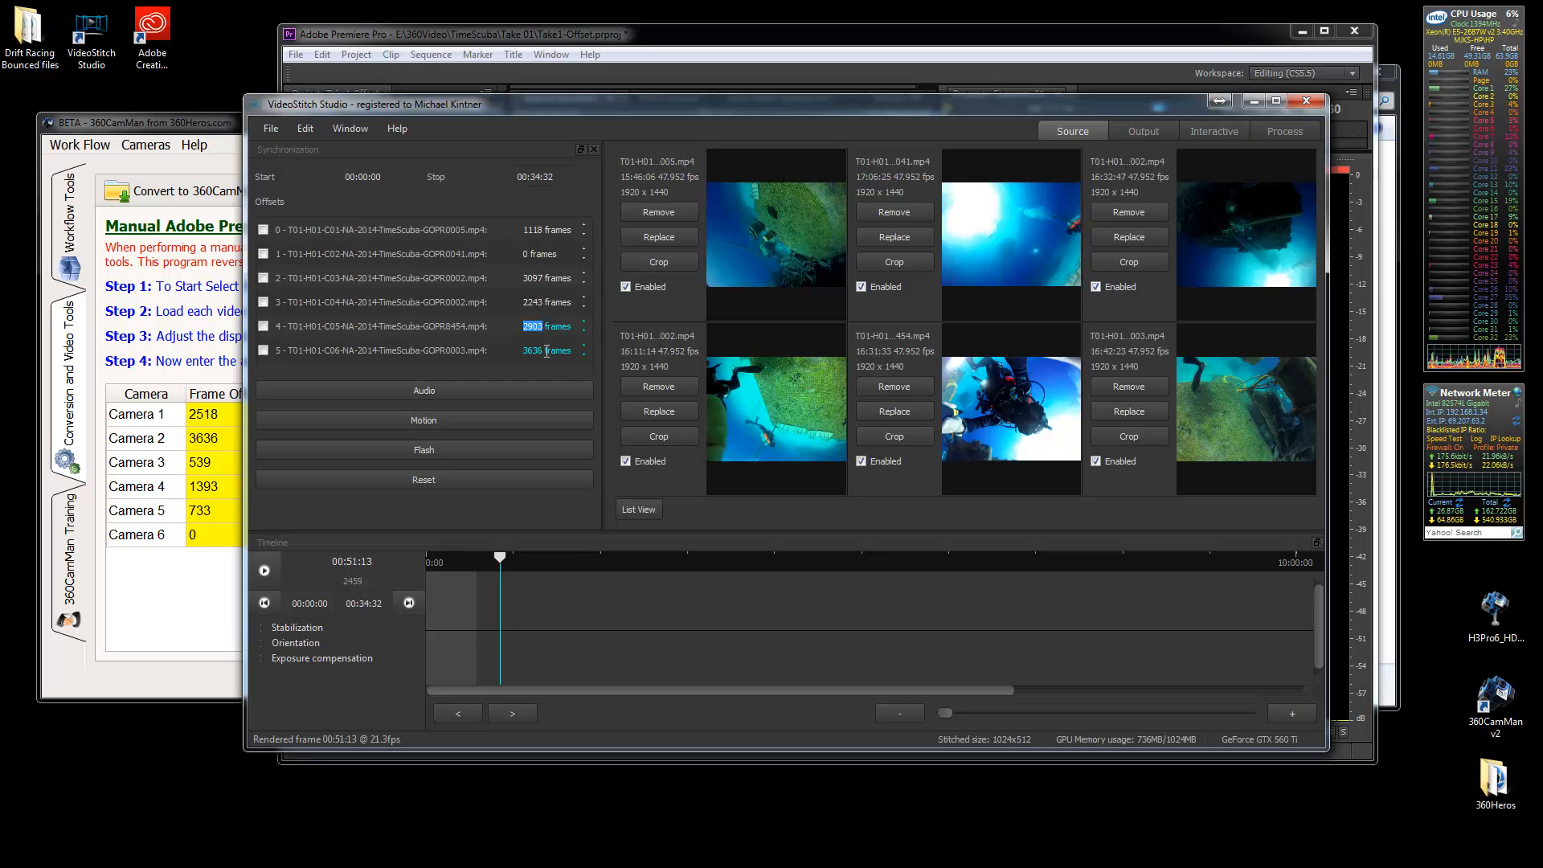
left_click(199, 122)
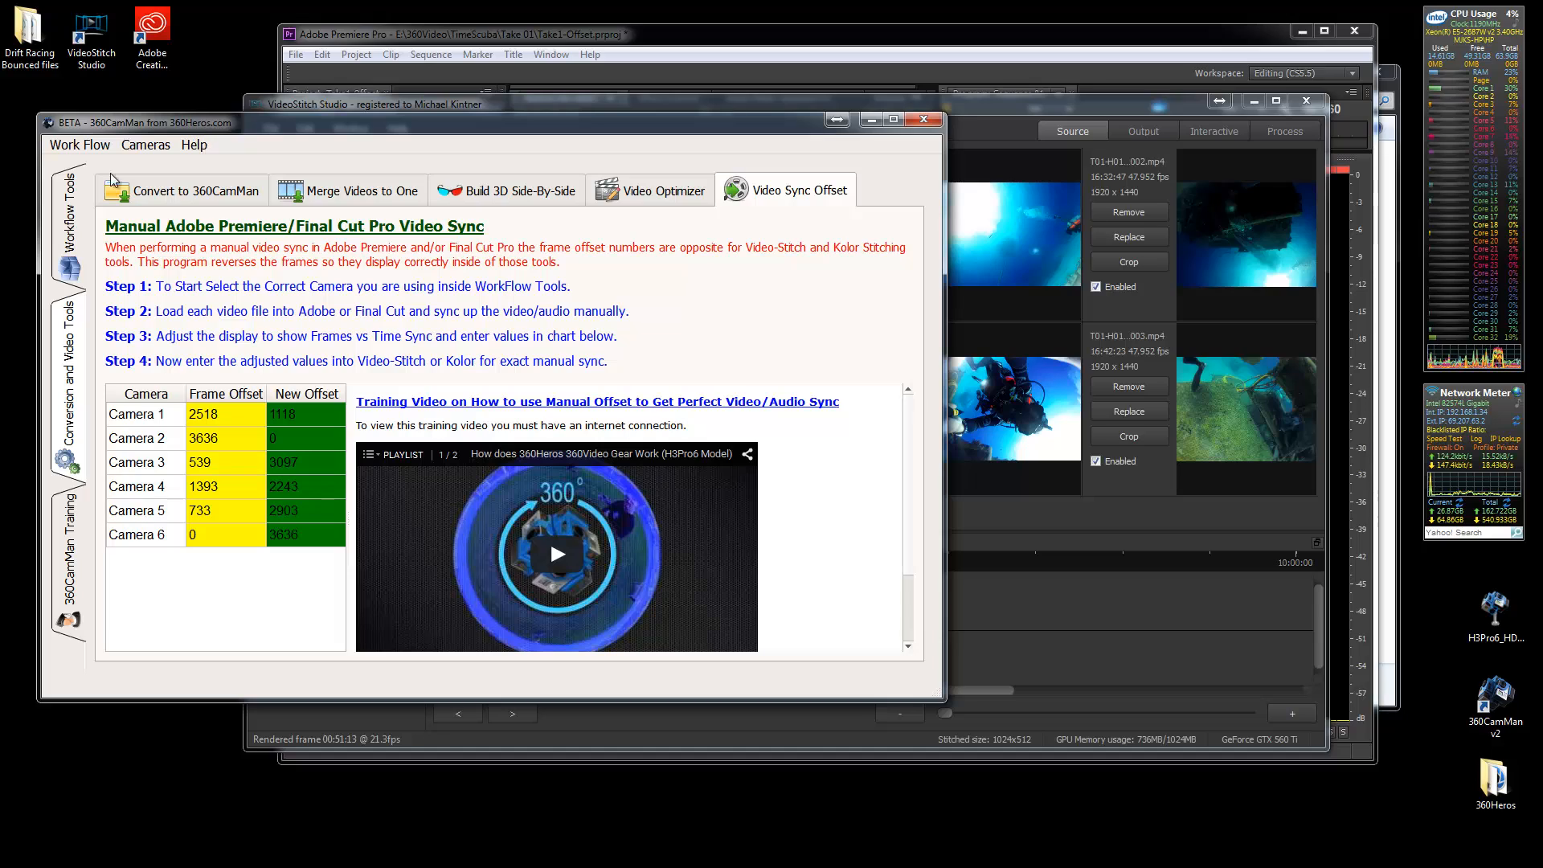